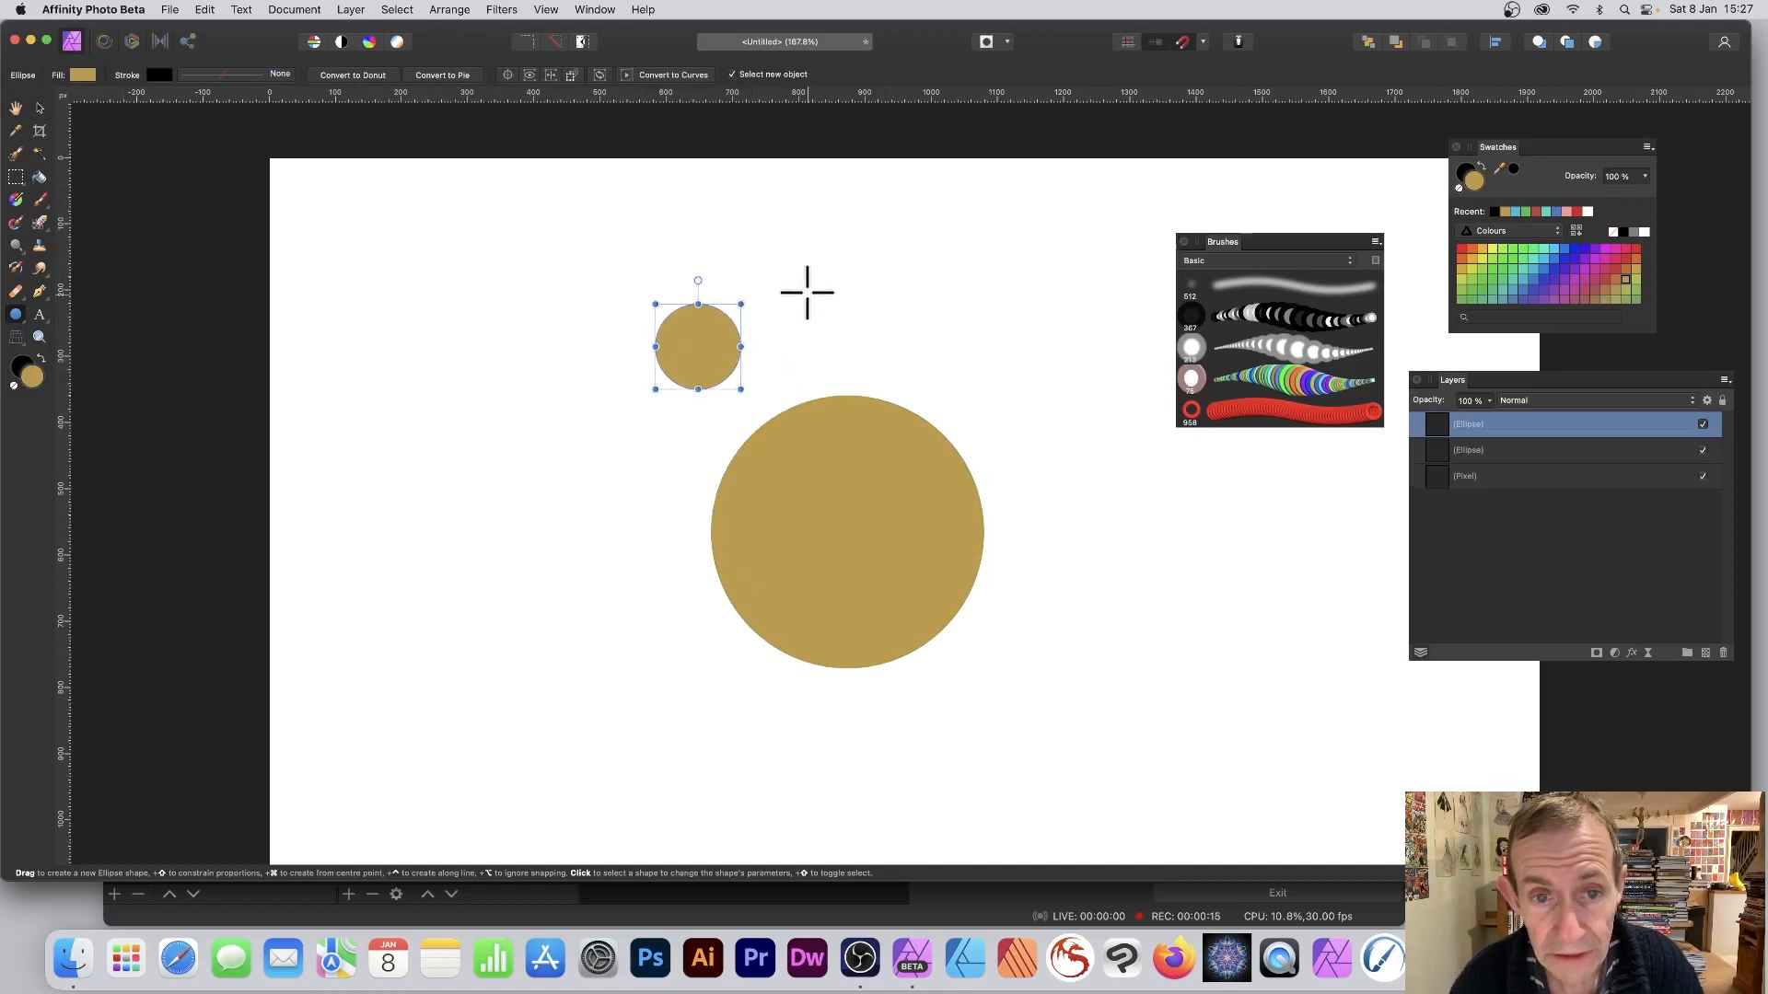
Draw ten more small gold circles of varied sizes in a loose ring around the large gold circle.
mouse_move(789, 284)
mouse_down()
mouse_move(867, 363)
mouse_move(994, 373)
mouse_move(1031, 439)
mouse_up()
drag(1074, 378, 1074, 385)
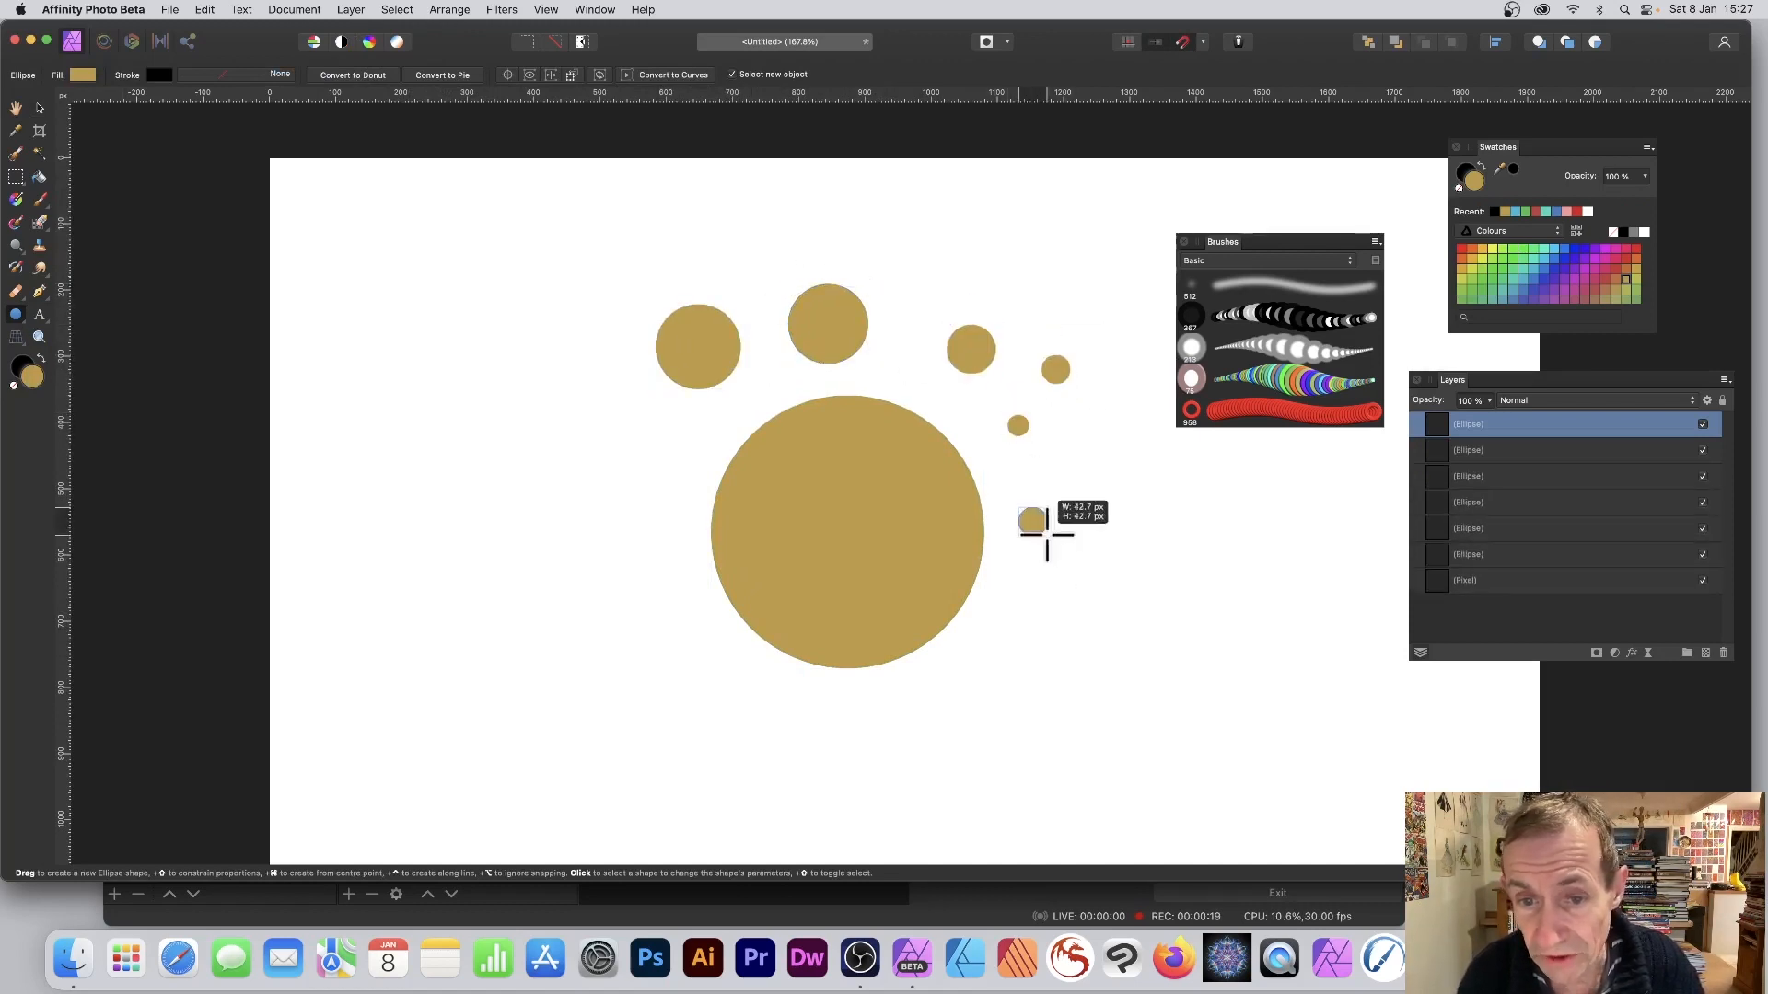
drag(1046, 535, 1048, 536)
drag(1024, 633, 1025, 634)
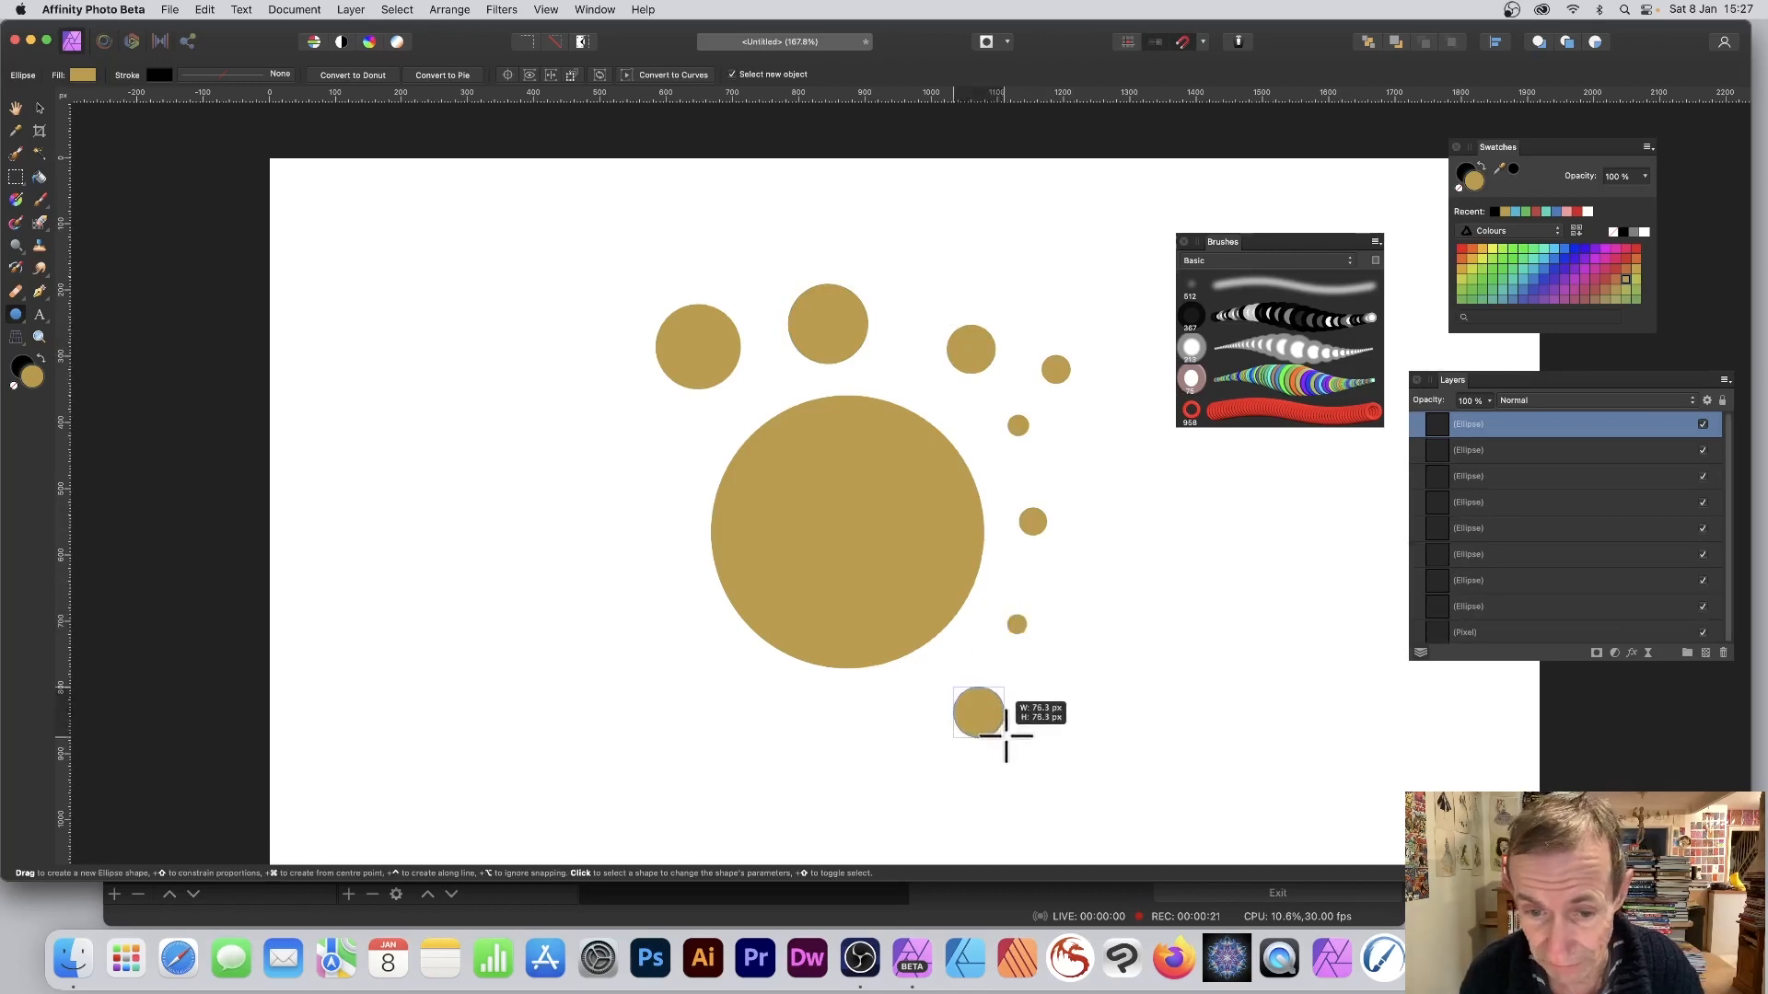
drag(631, 602, 699, 655)
drag(612, 463, 662, 512)
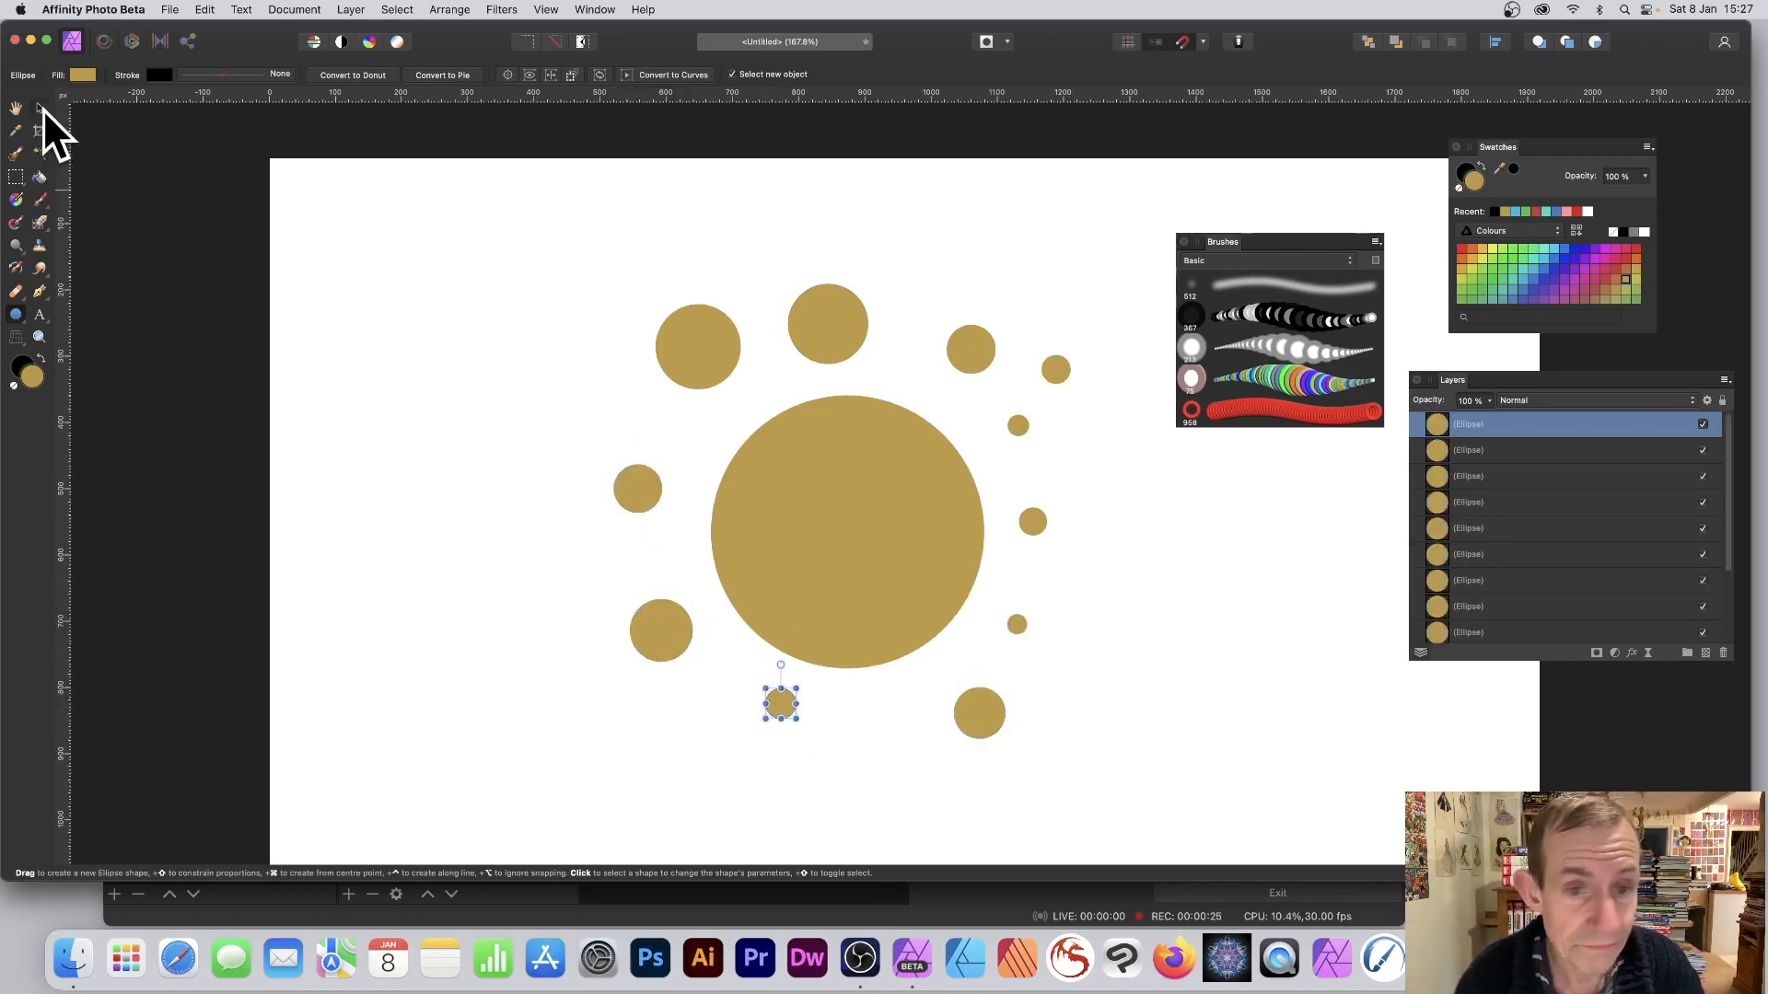
Recolour the upper-left small circle orange and three circles at the upper right light blue, red and dark blue.
click(722, 328)
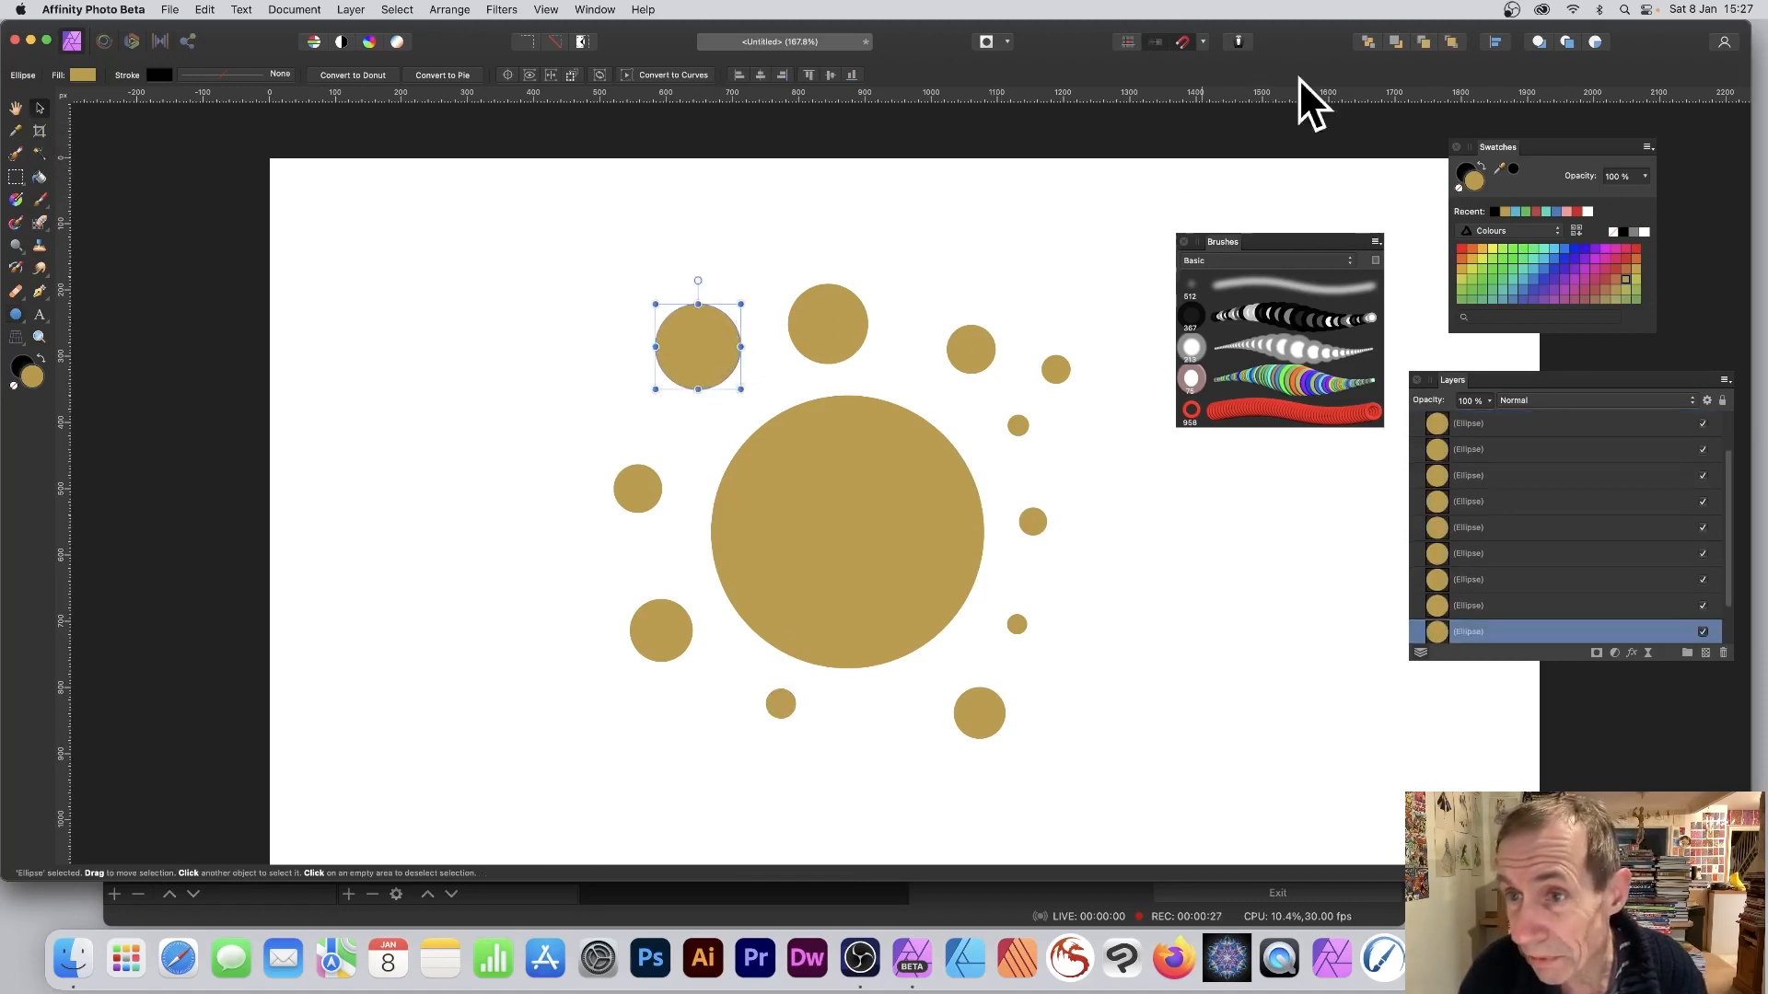
mouse_move(1478, 146)
mouse_down()
mouse_move(1180, 155)
mouse_move(1127, 178)
mouse_up()
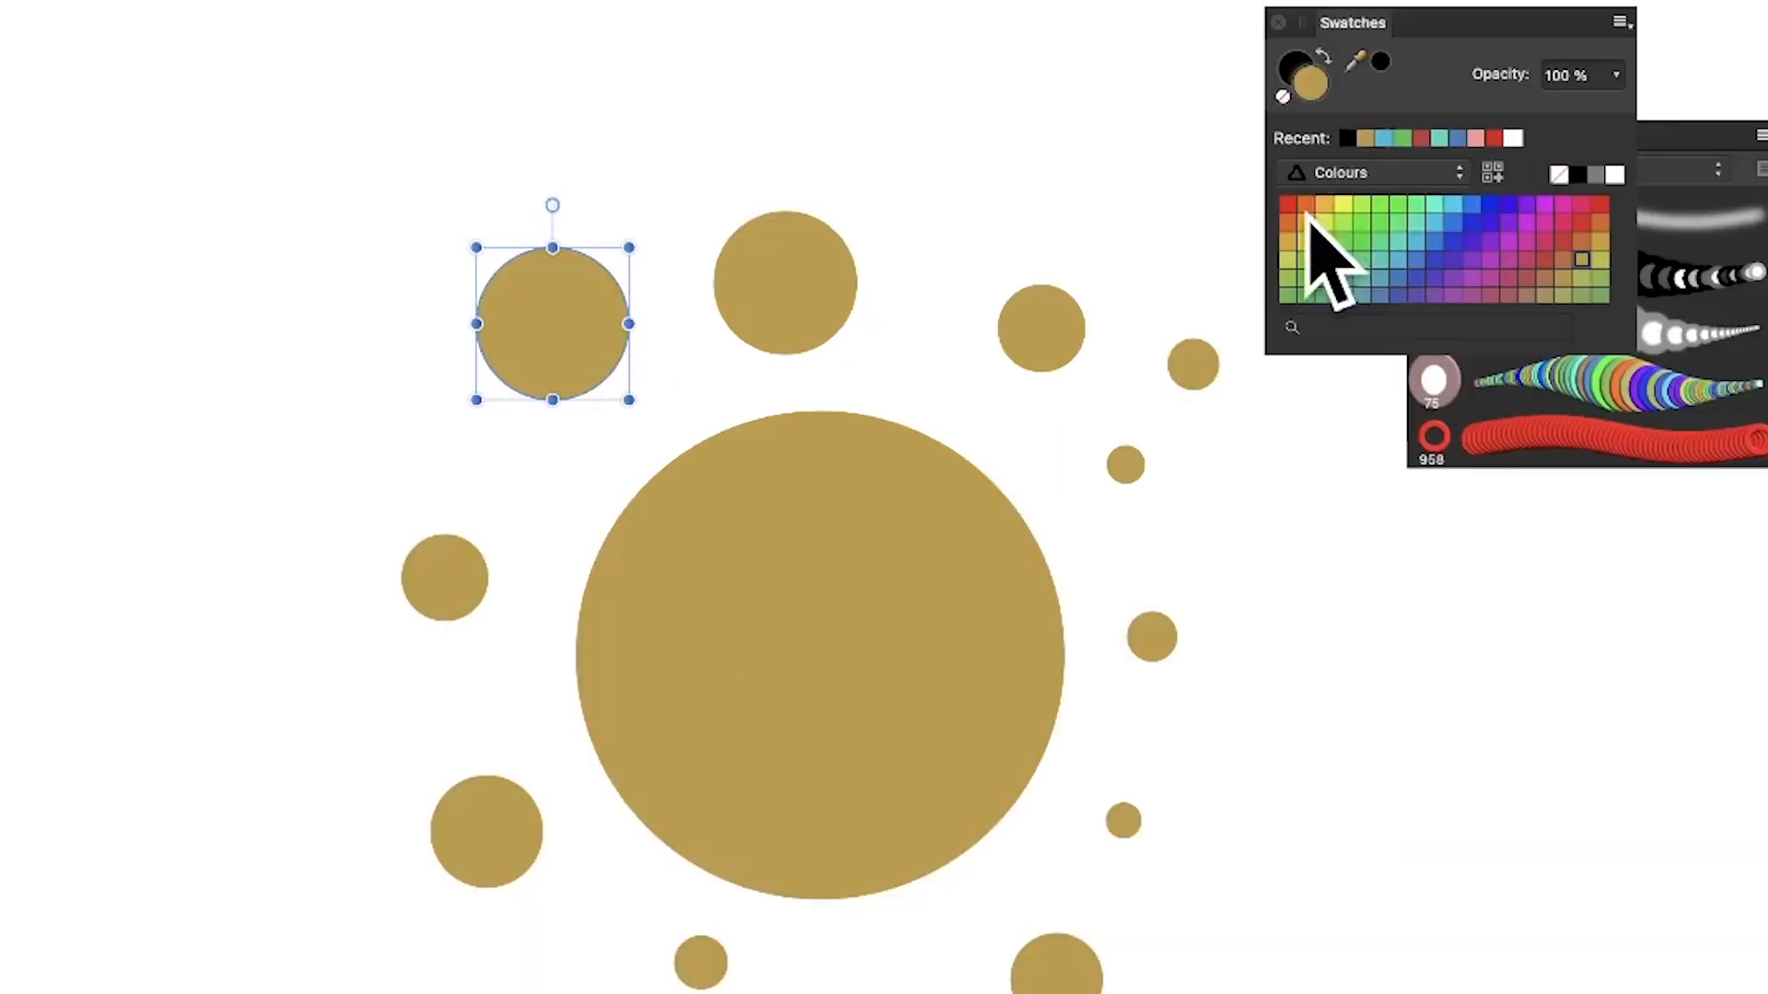
click(1121, 289)
click(970, 351)
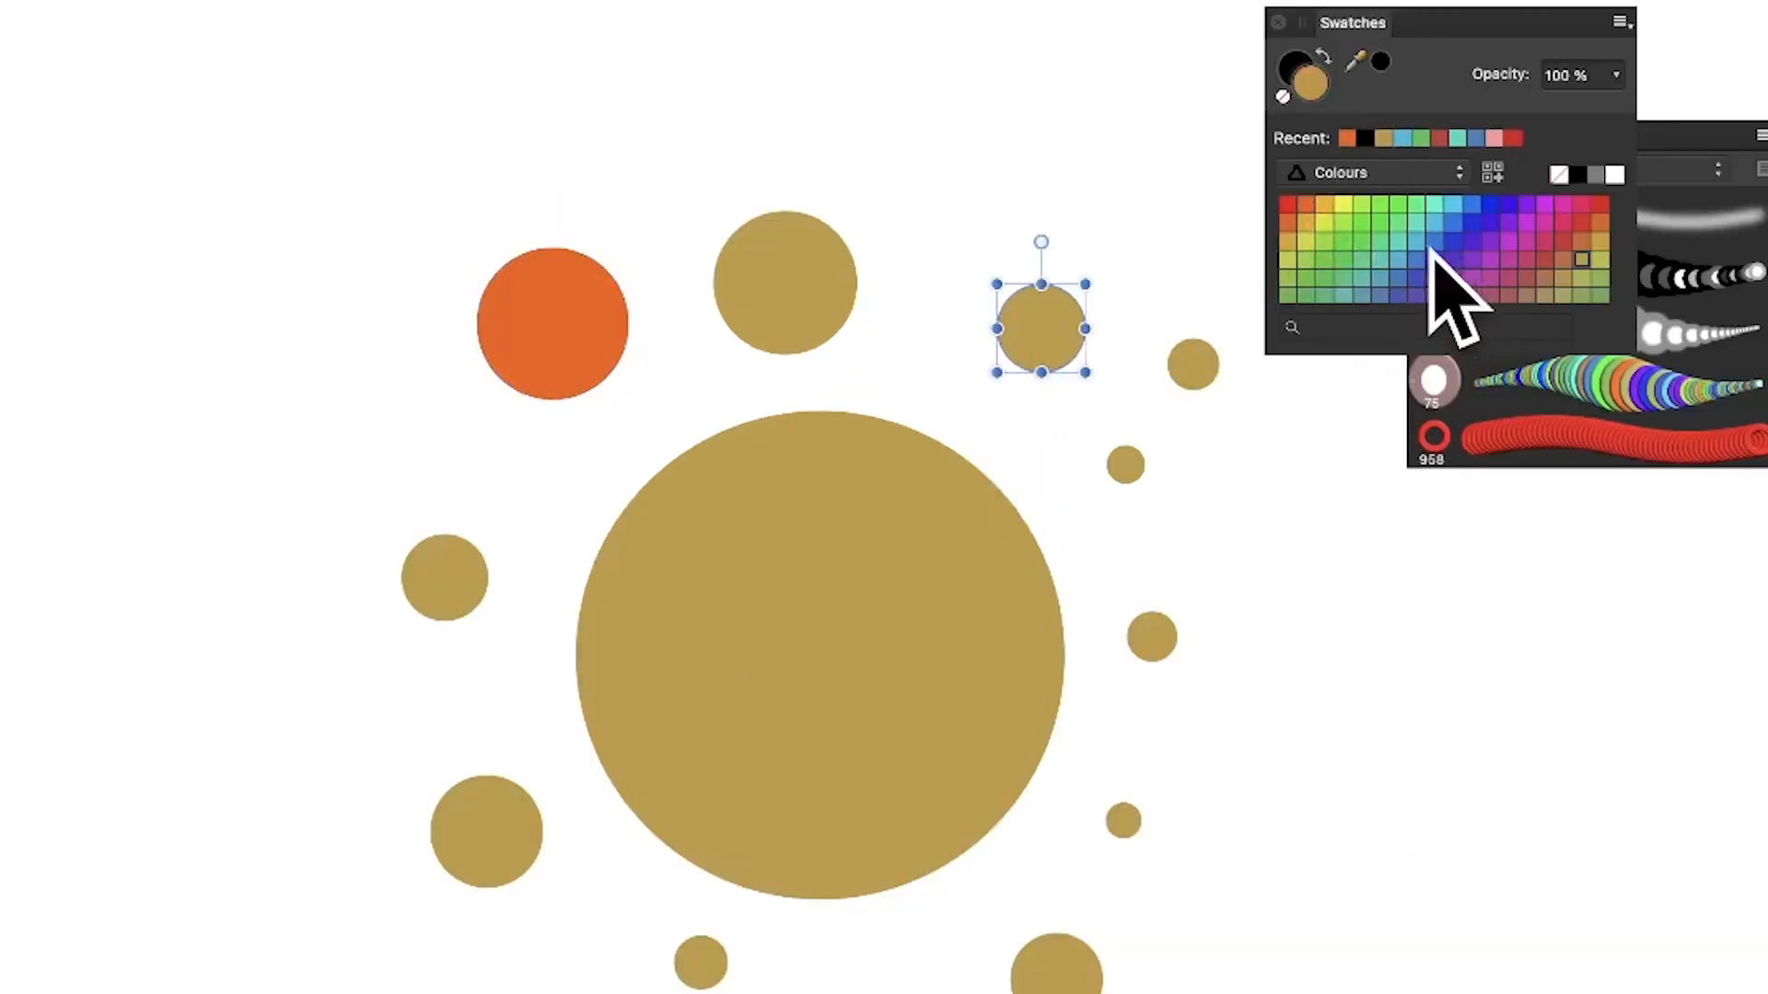
click(1192, 365)
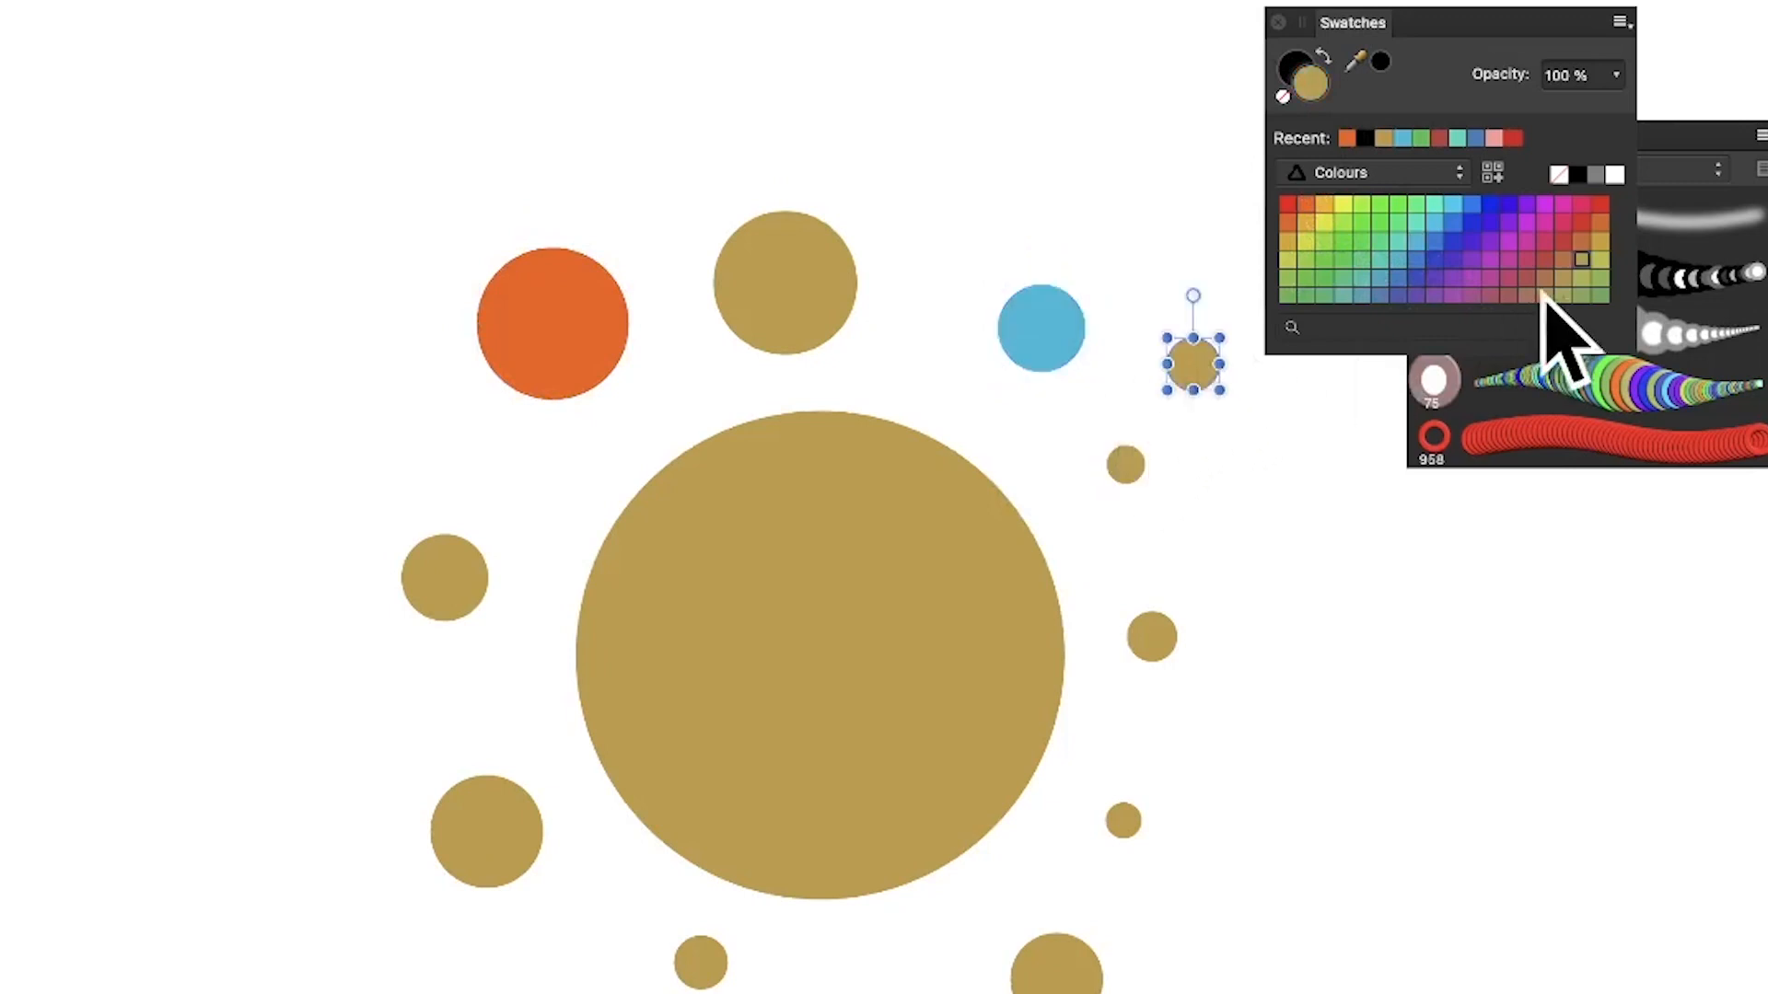
click(1563, 241)
click(1126, 464)
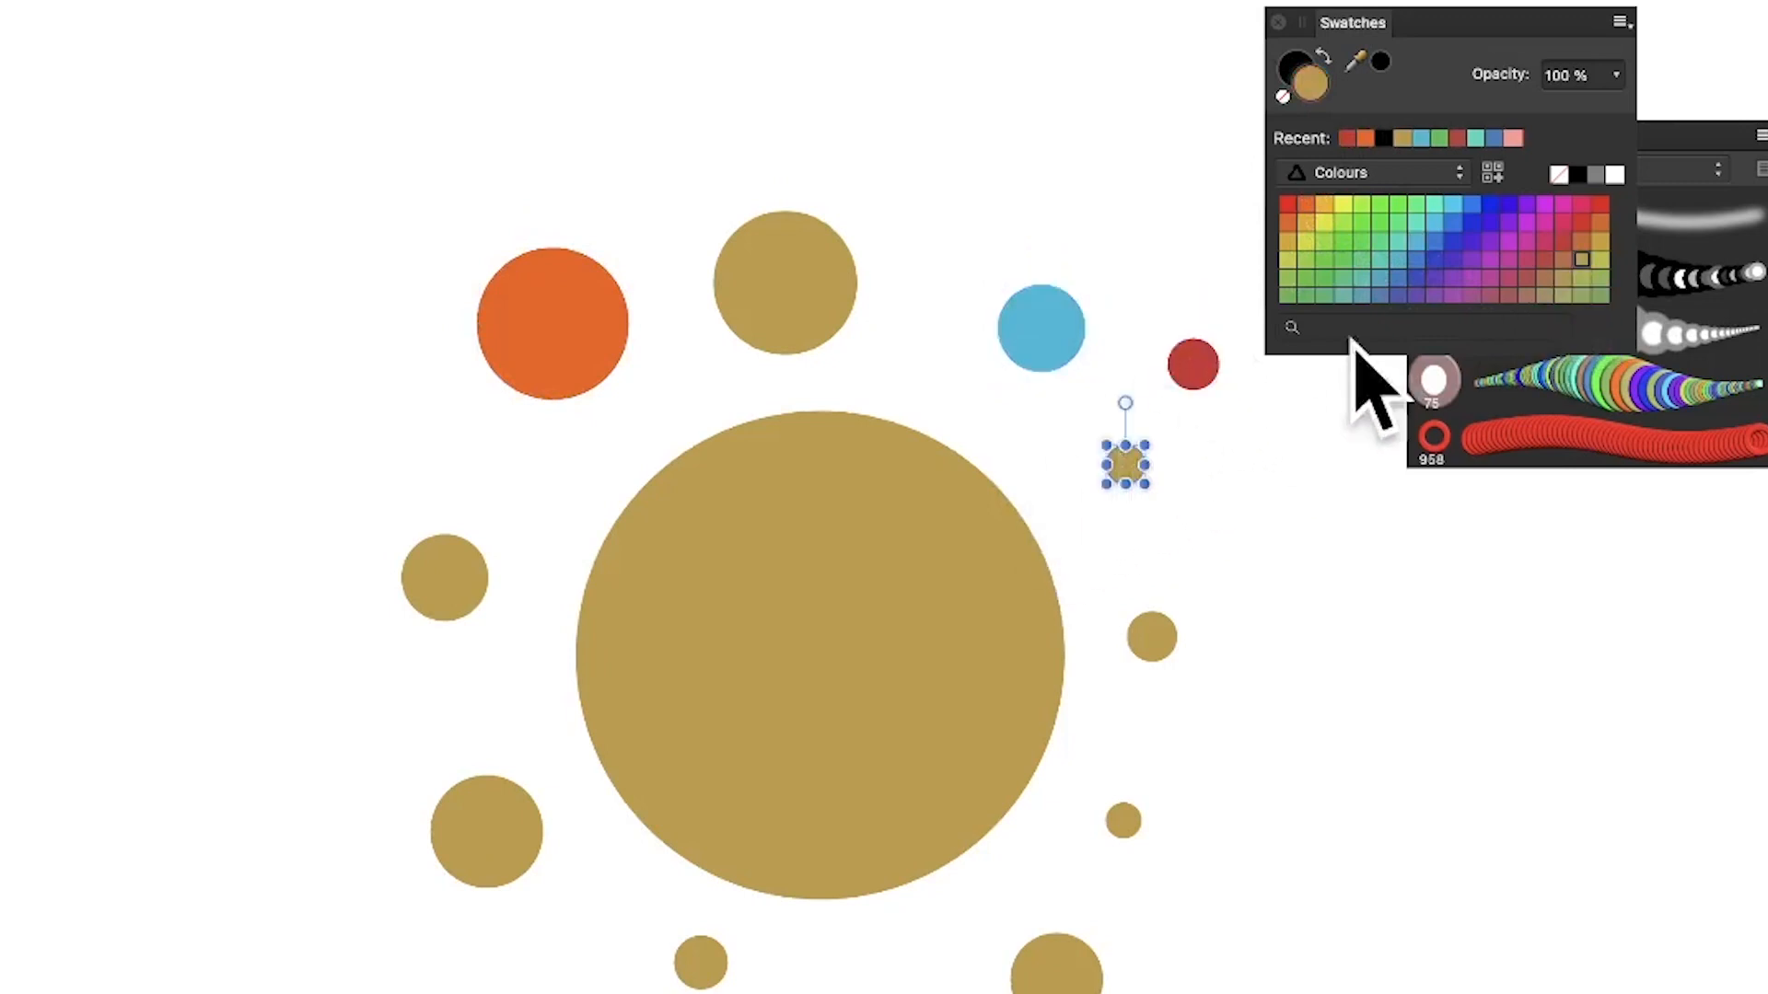
click(1397, 288)
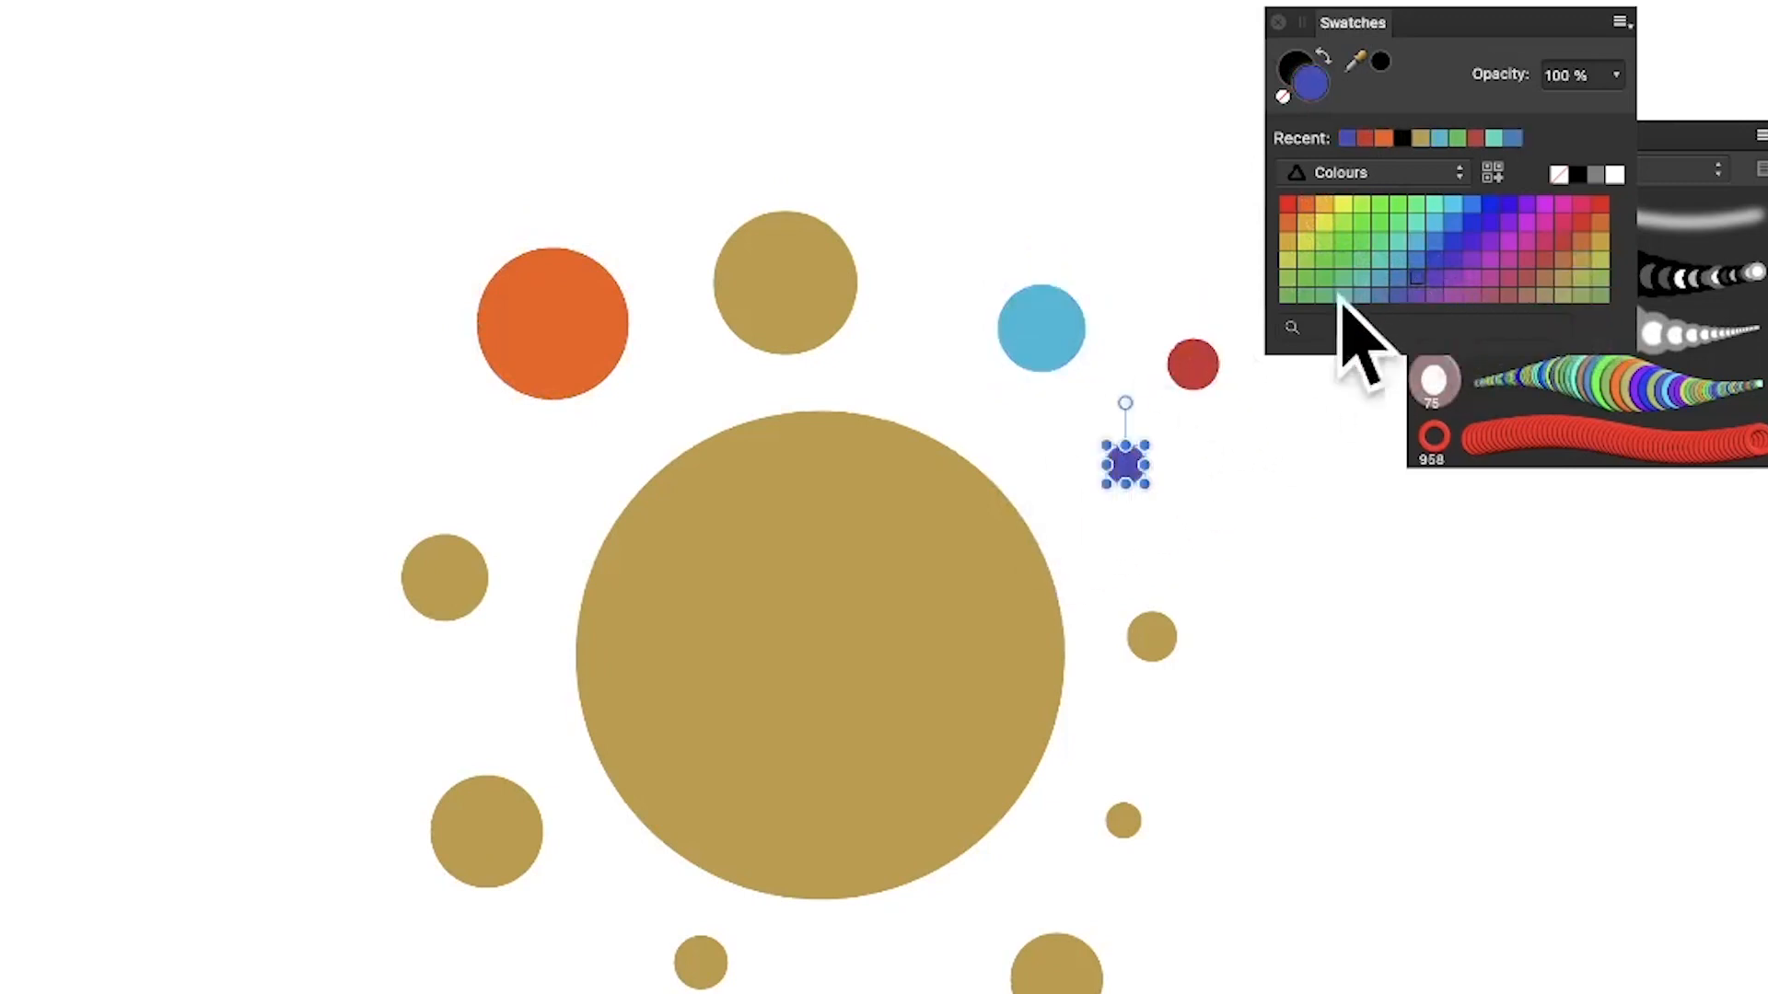
Fill the left circle bright purple, the tiny lower-right circle olive green and the bottom-right circle light blue.
click(453, 581)
click(1526, 204)
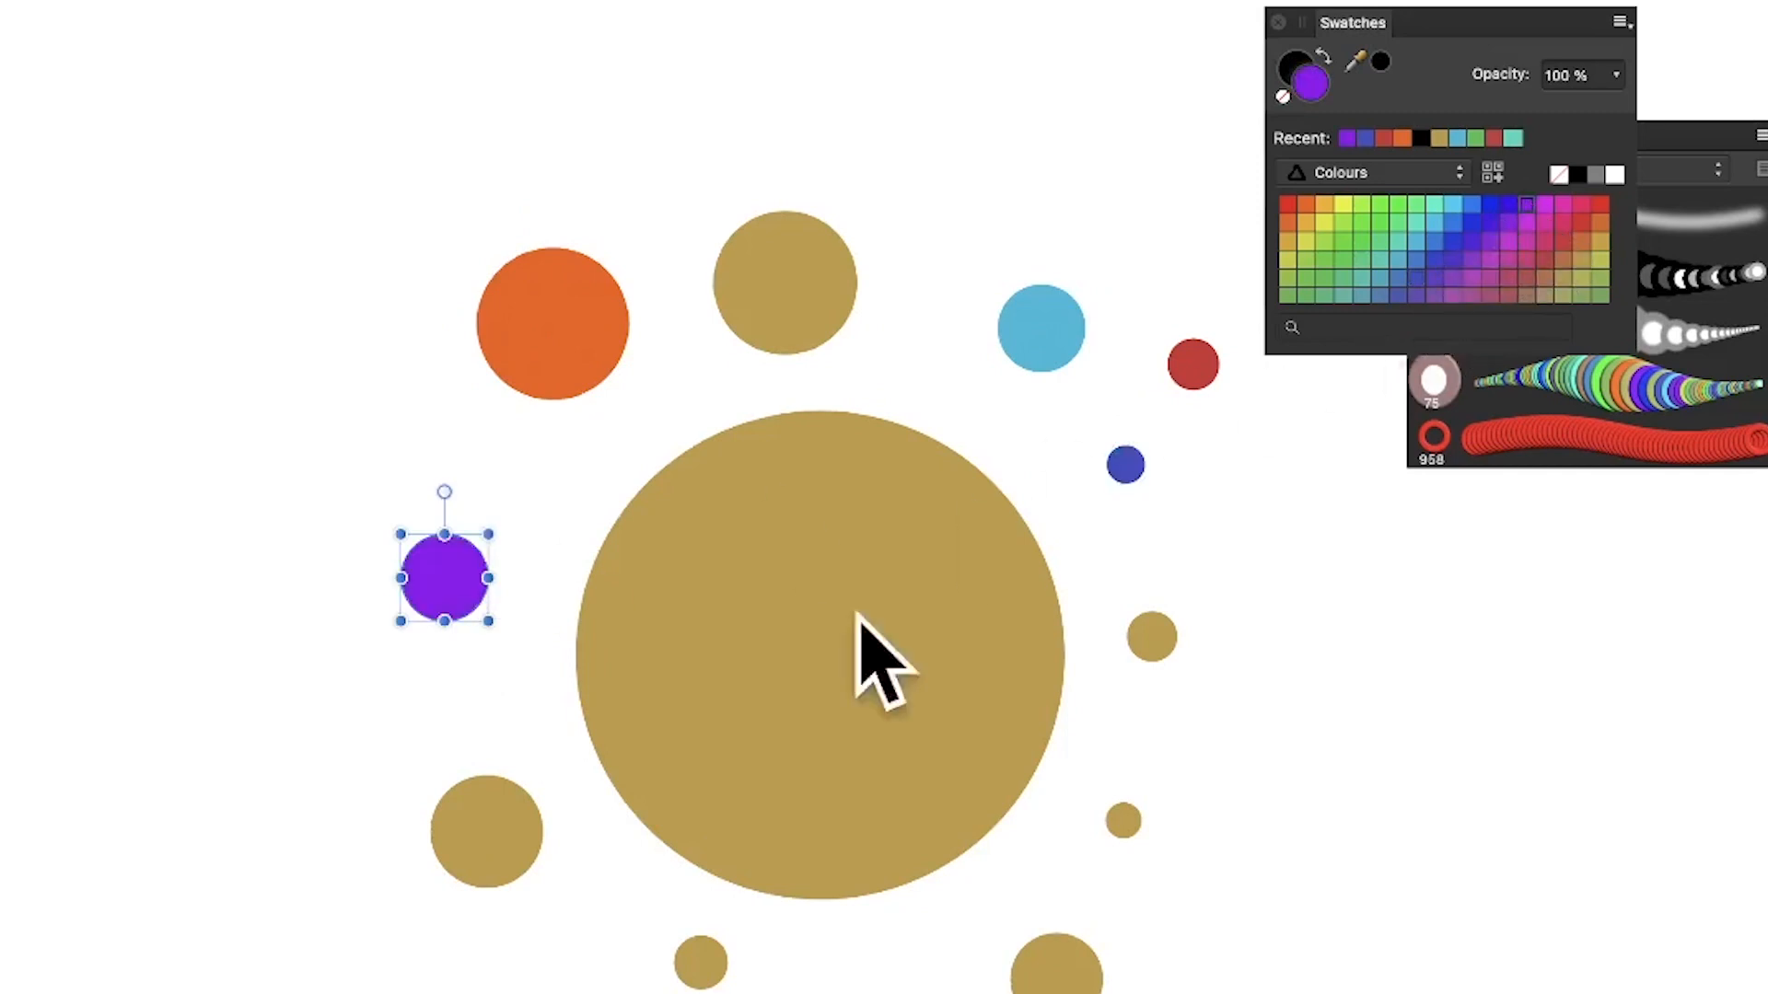
click(1123, 820)
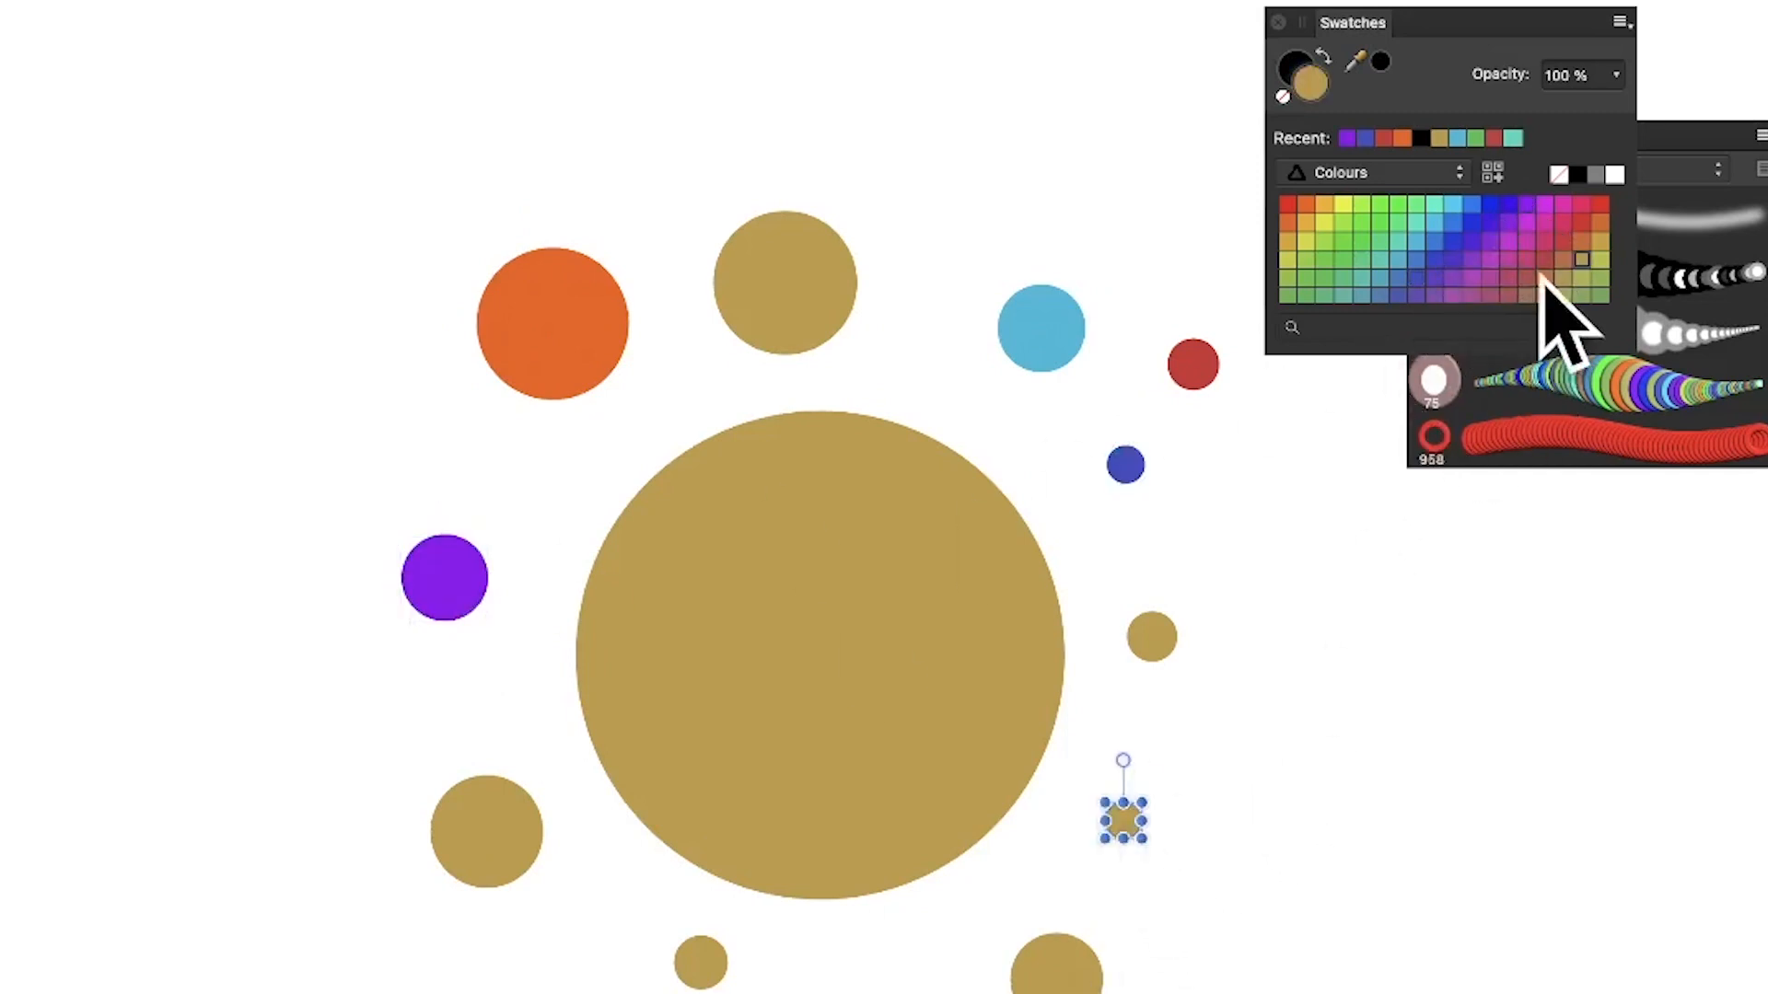
click(1578, 274)
click(975, 709)
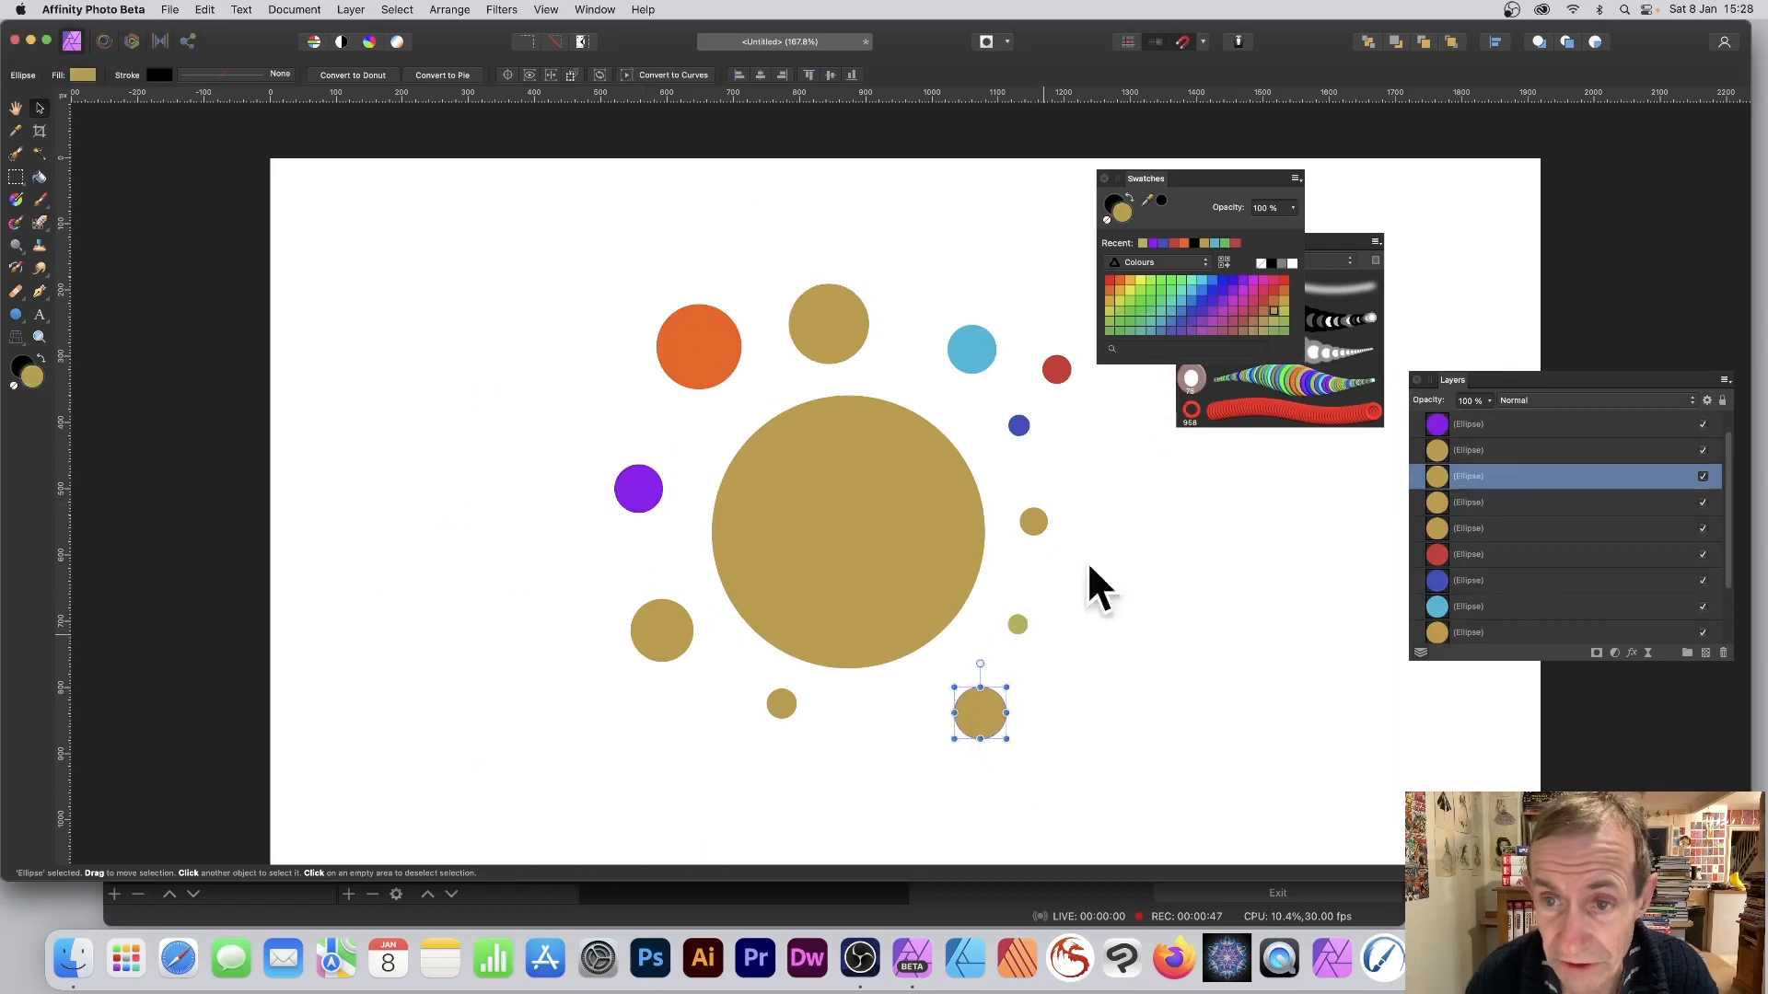
click(1192, 289)
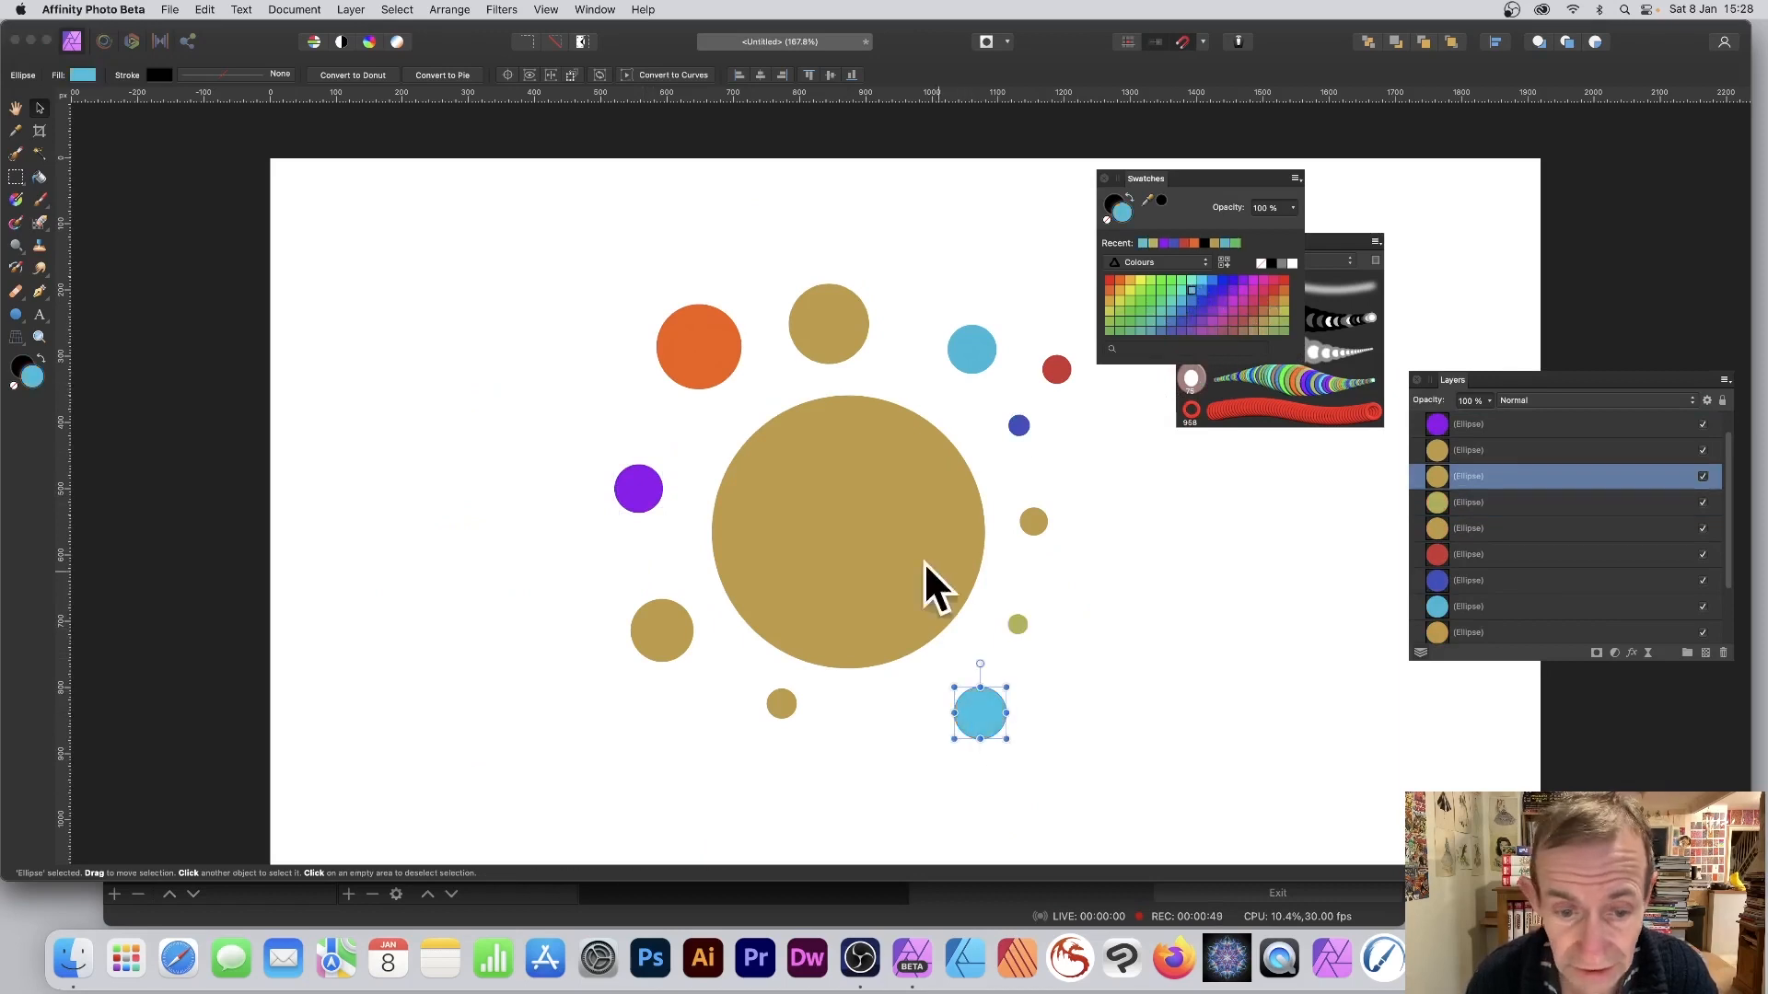
Fill the lower-left circle muted violet and the circle above the large one magenta.
click(688, 636)
click(1191, 332)
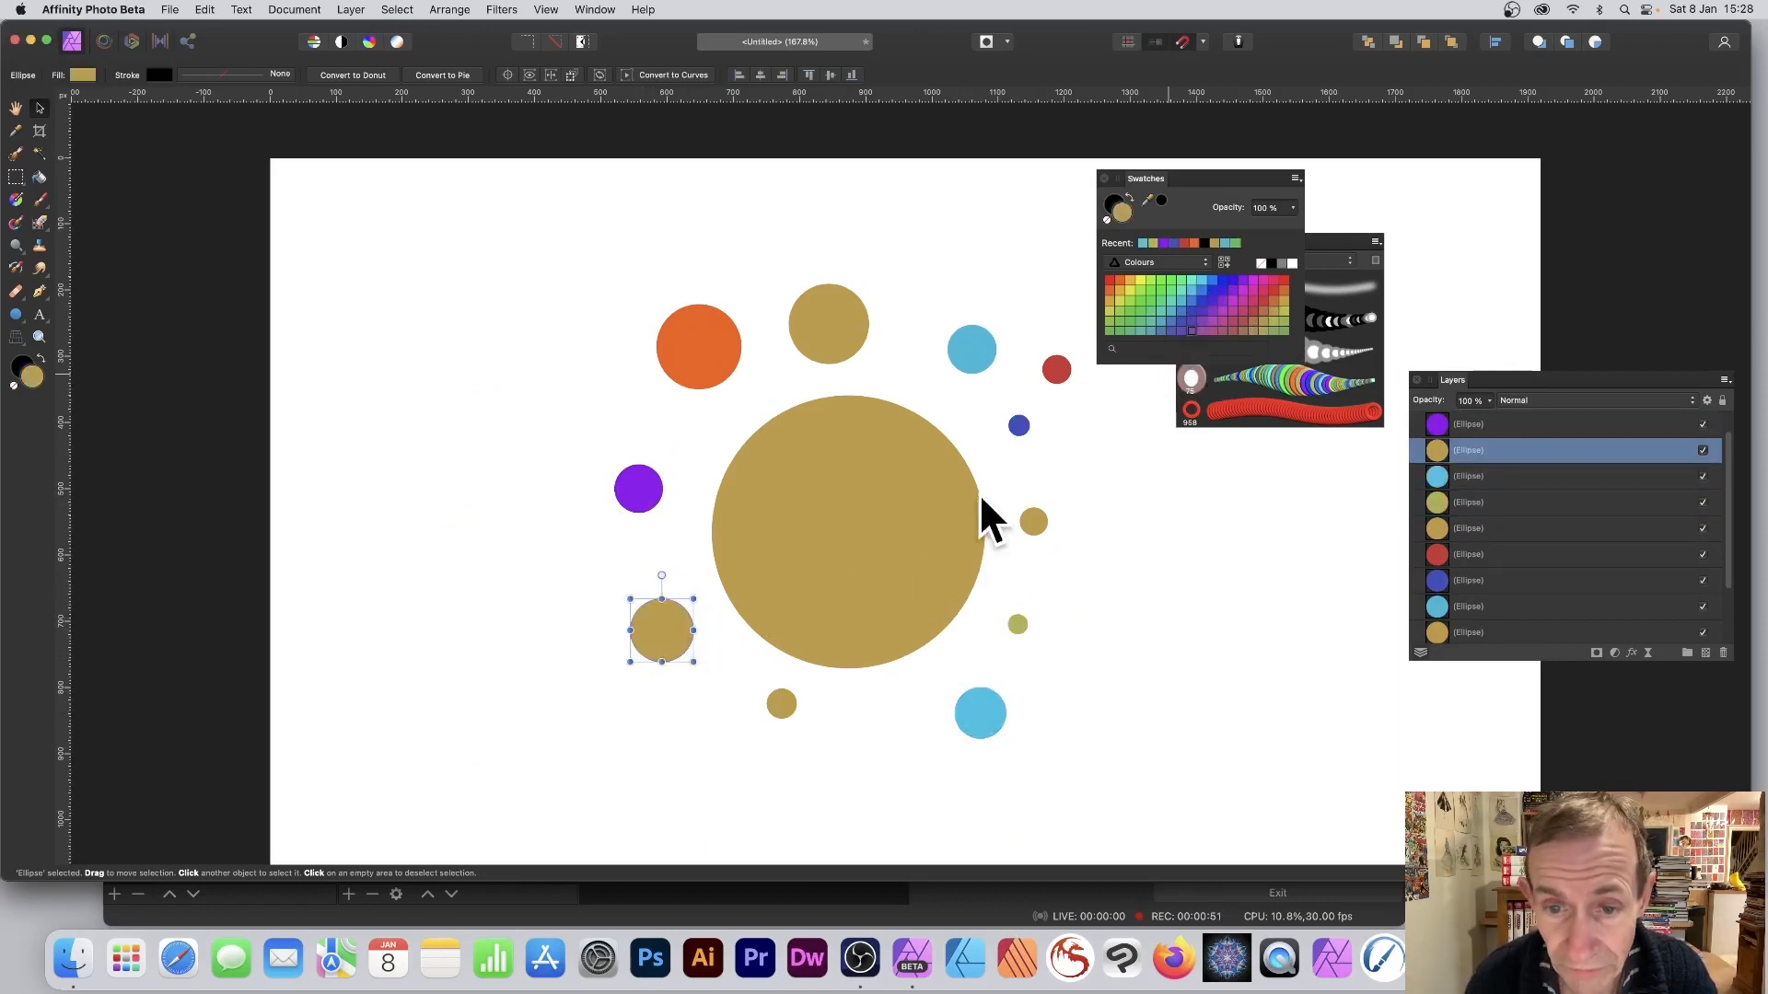
click(859, 326)
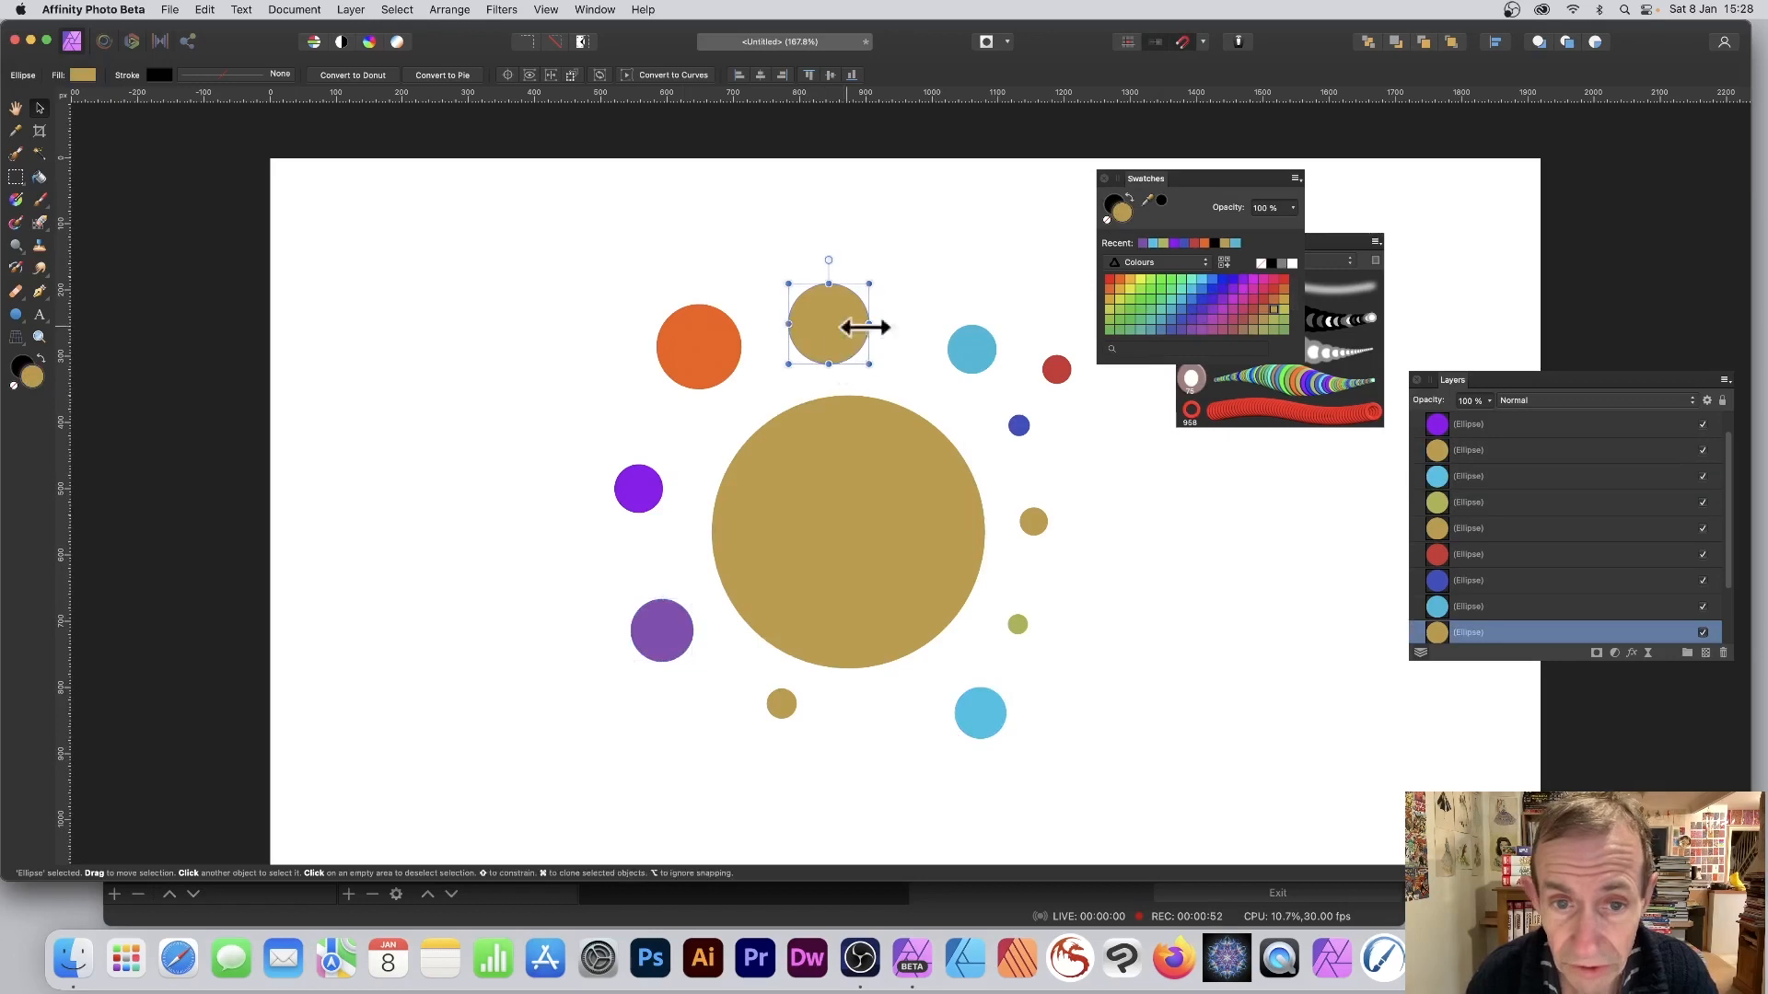
click(1284, 288)
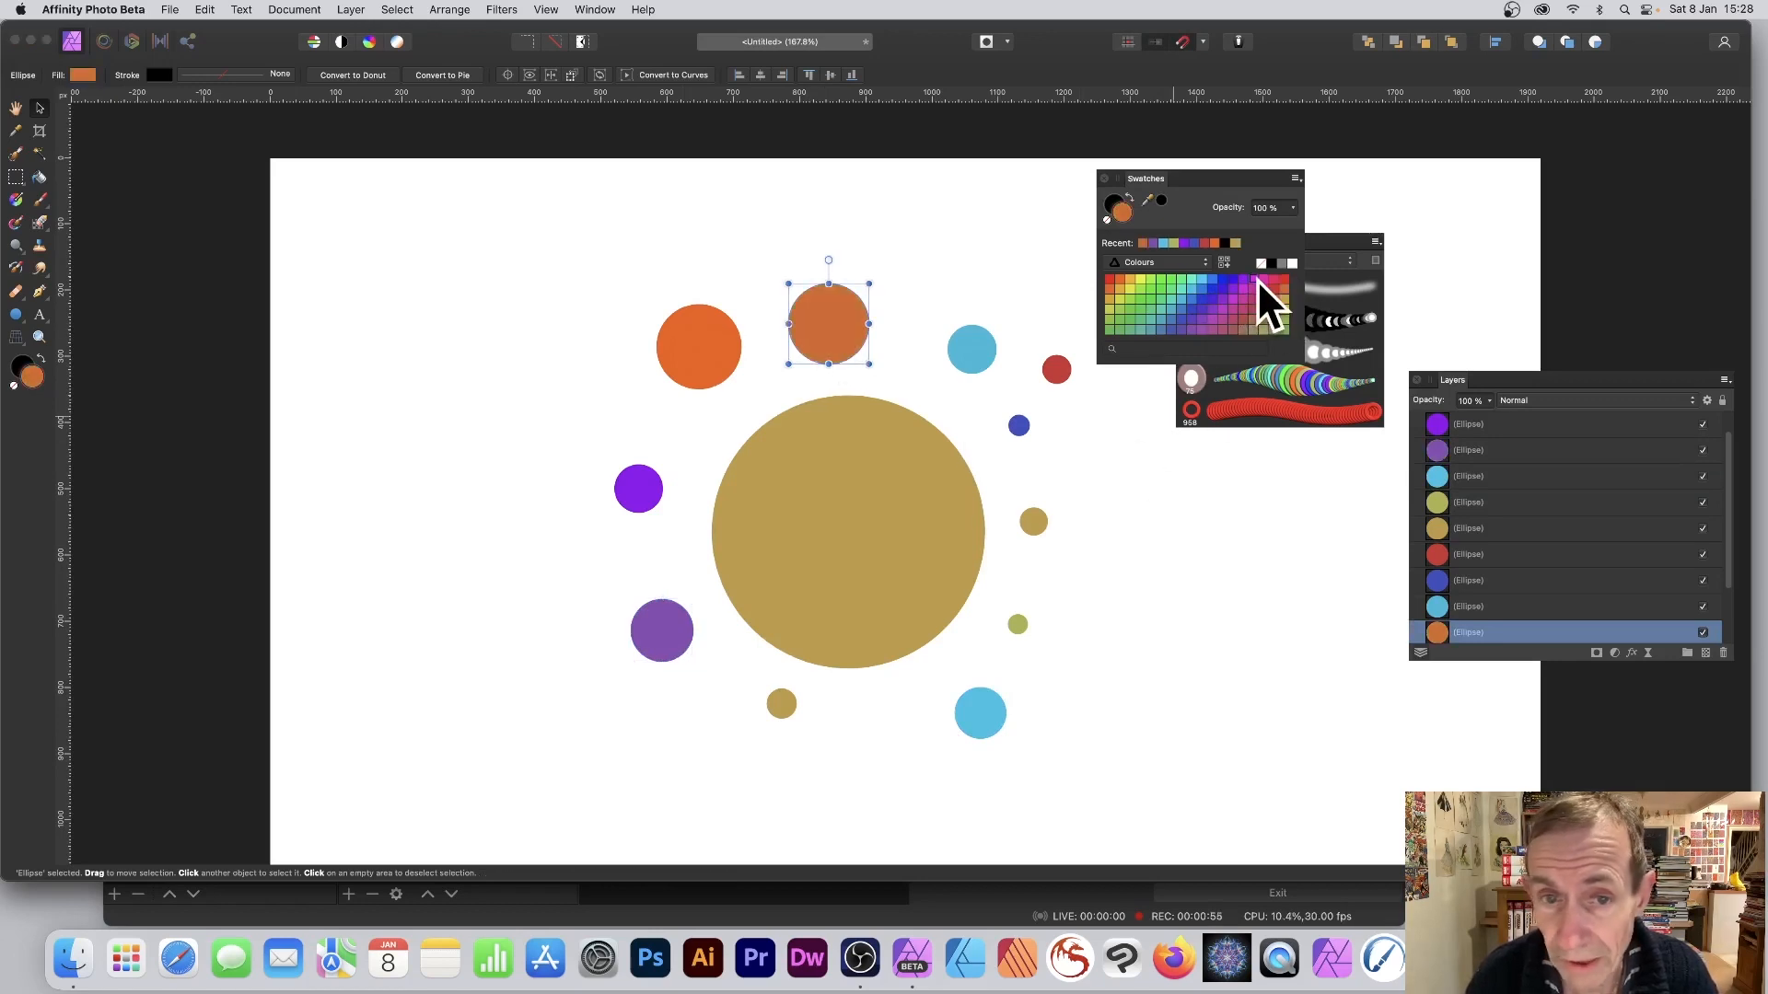
click(1254, 279)
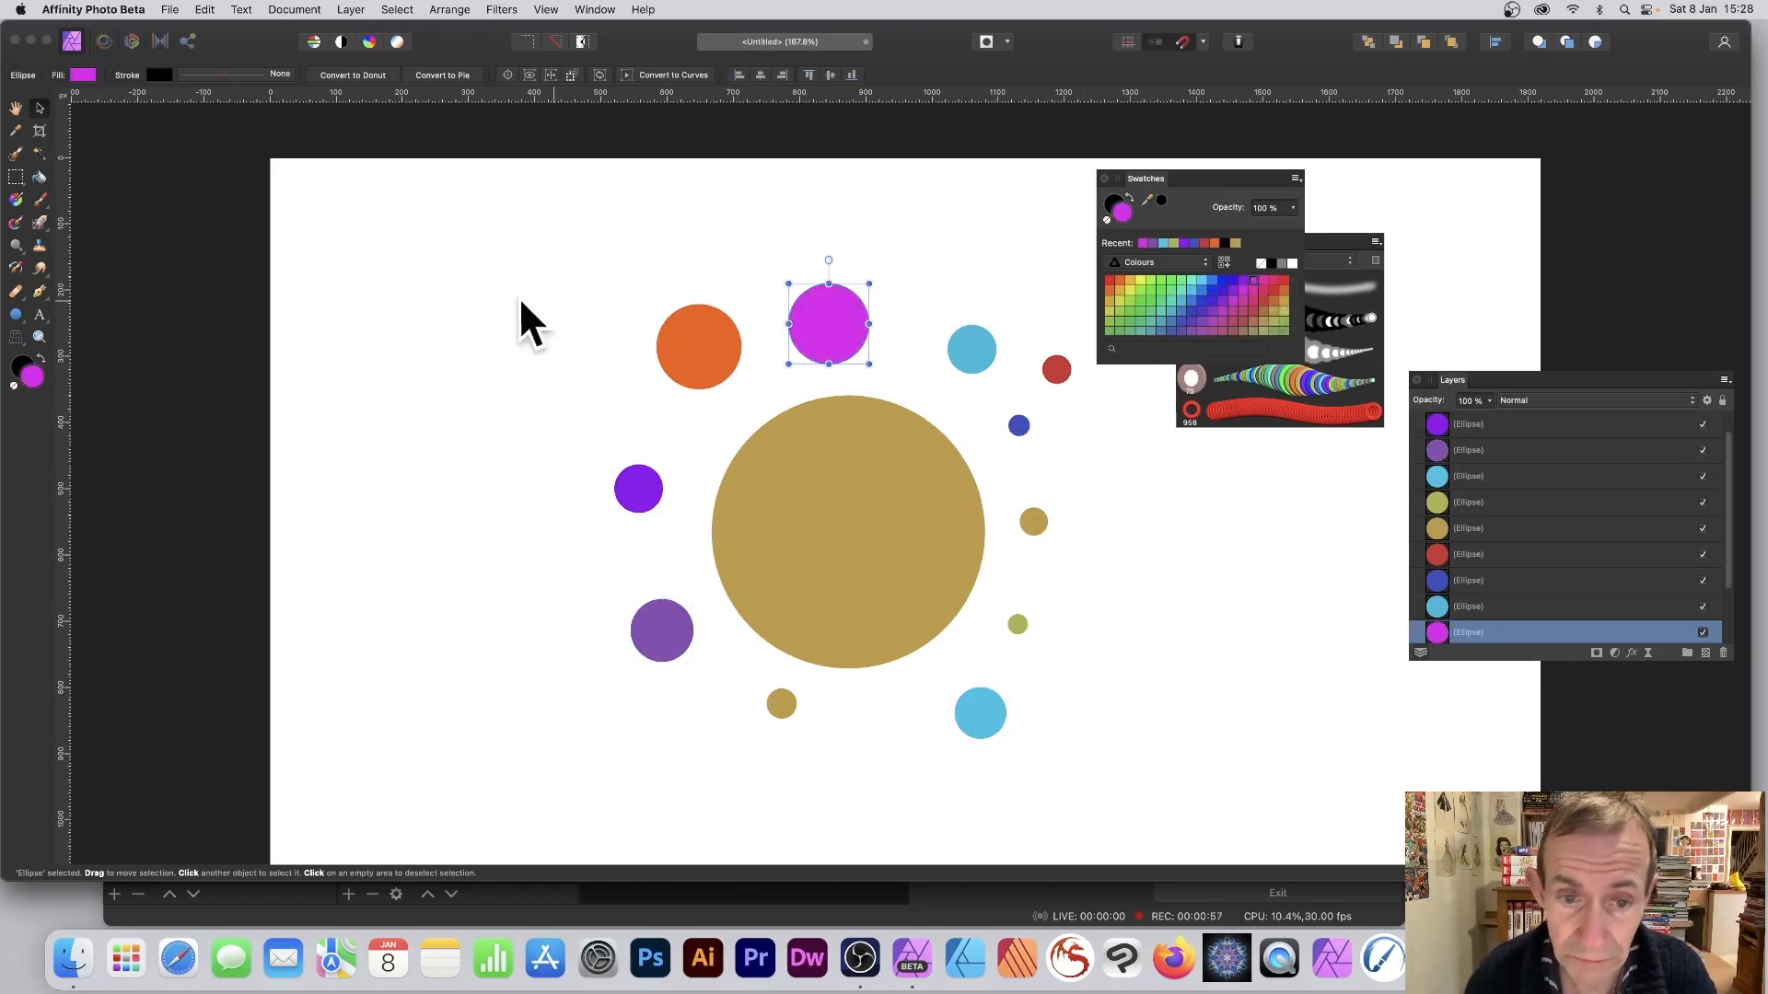
Move all twelve circles together slightly up and left, and merge the visible layers into a new pixel layer.
scroll(481, 258, up, 1)
scroll(481, 258, left, 1)
drag(532, 245, 1261, 831)
drag(1089, 401, 1009, 351)
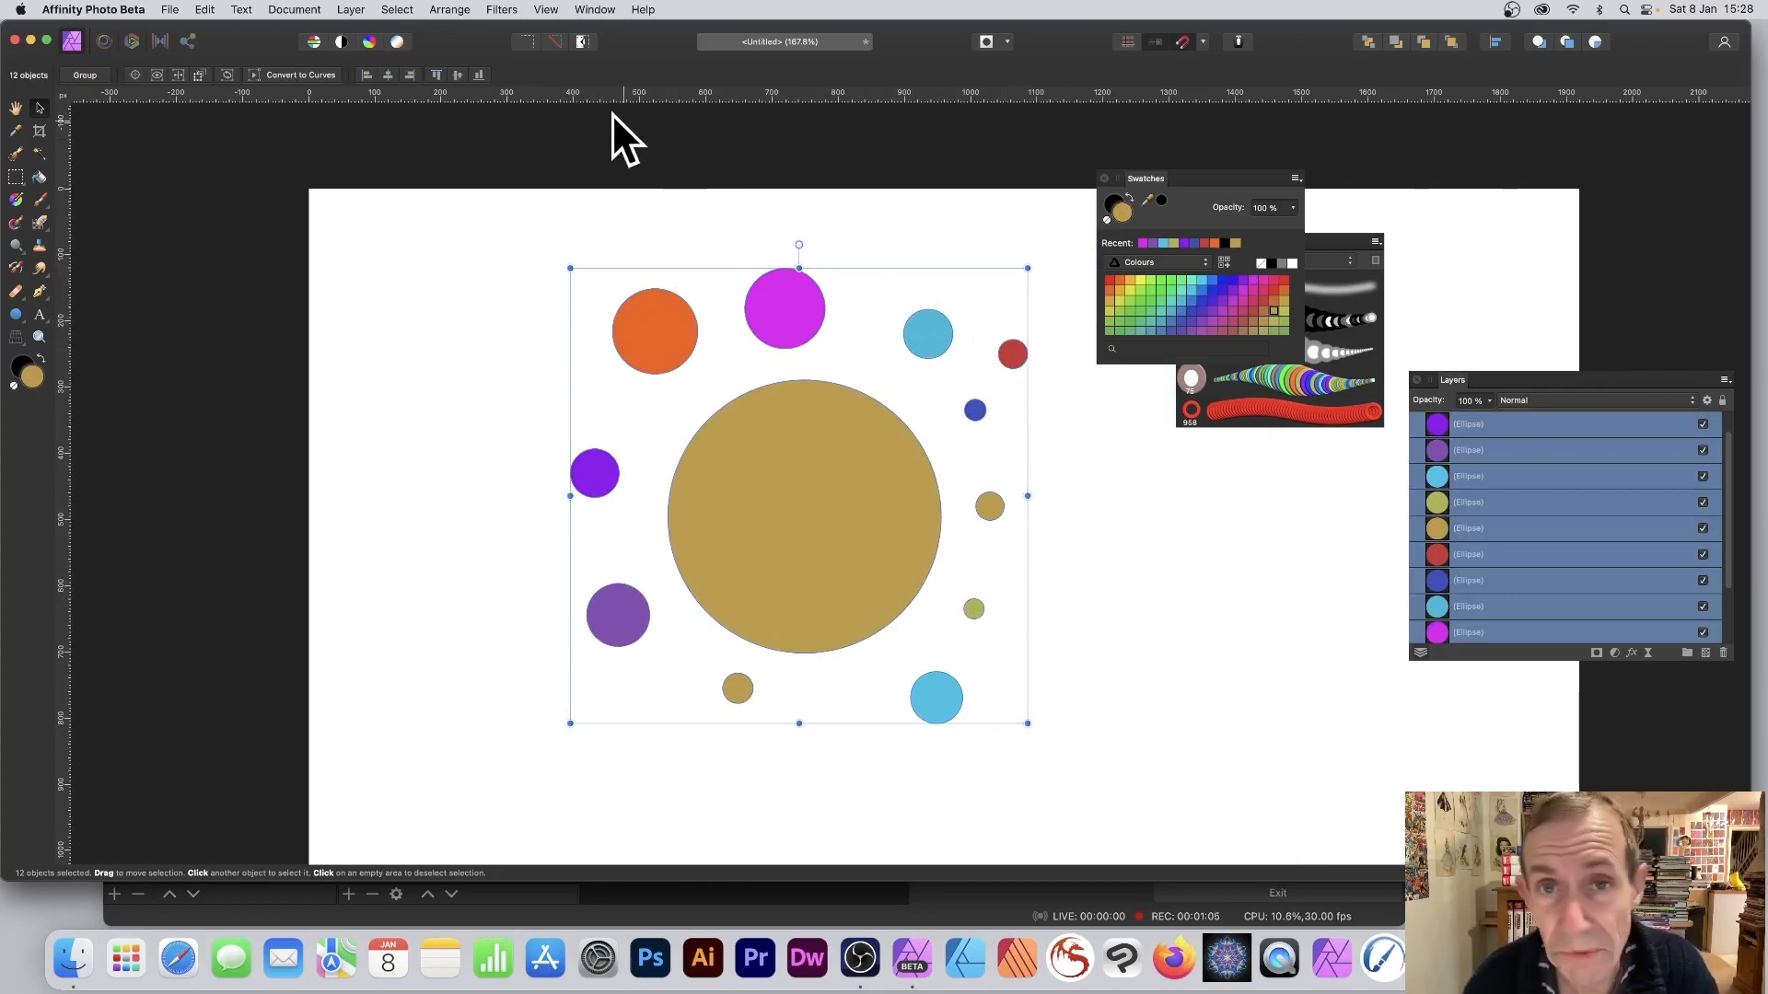
click(354, 8)
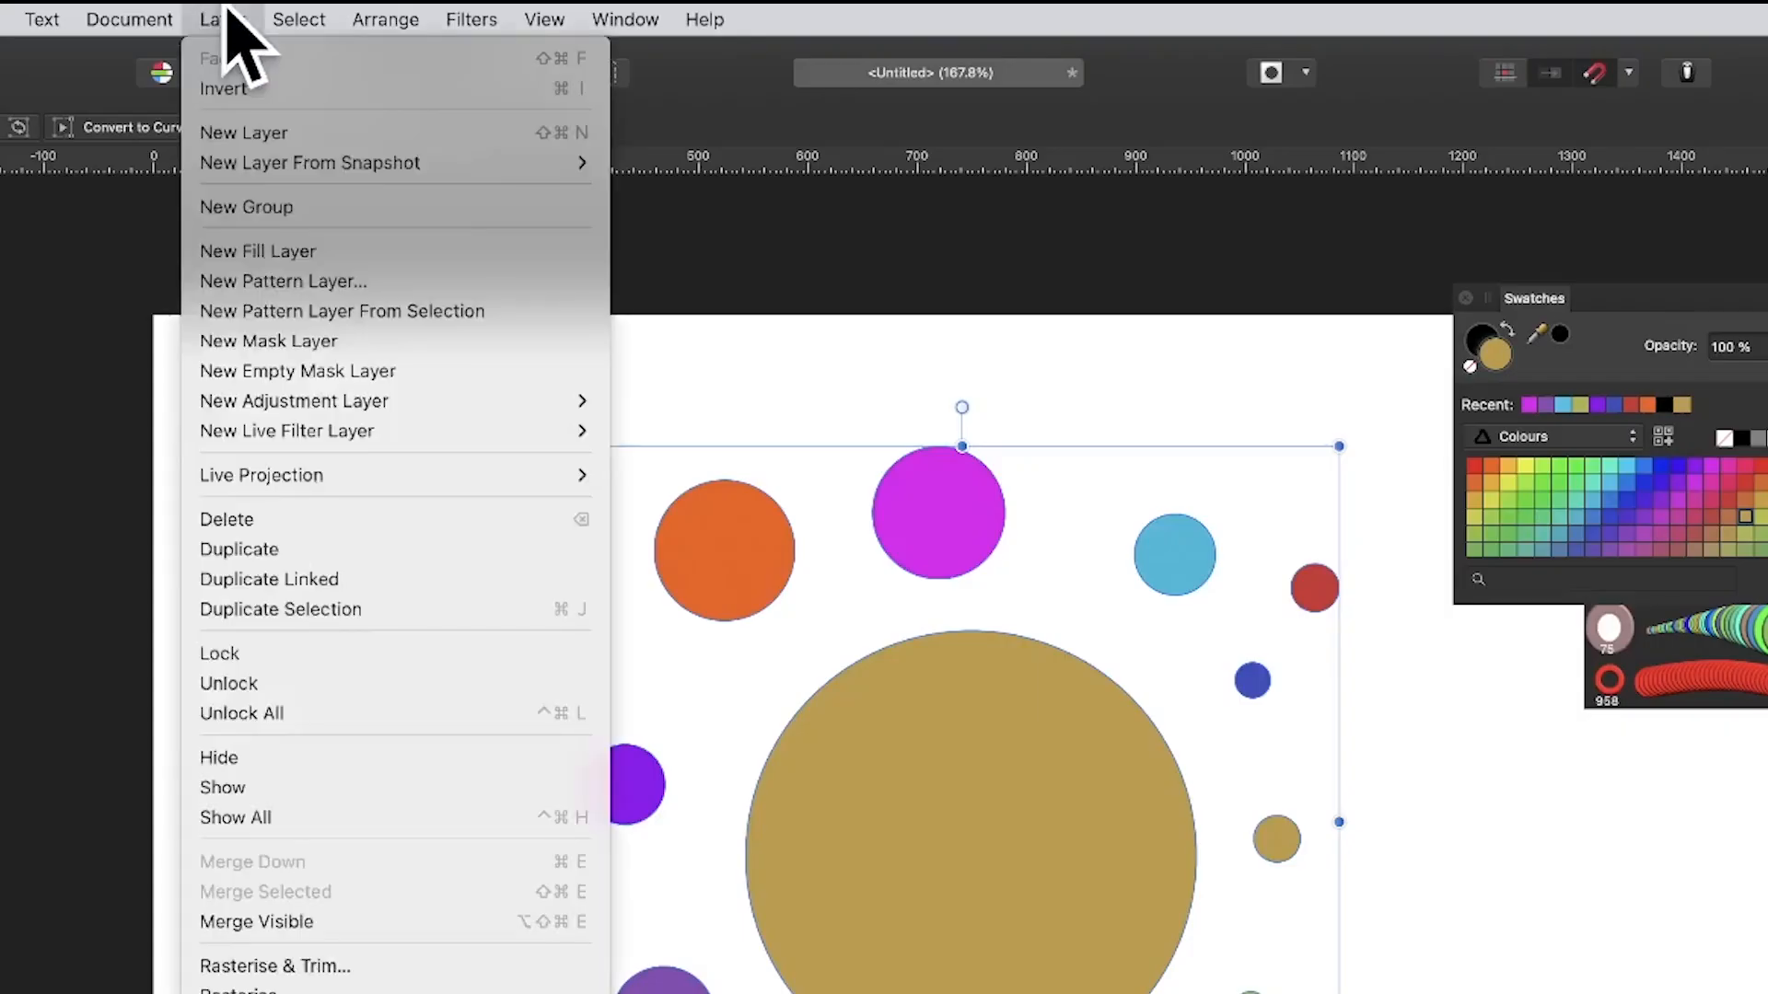
click(297, 921)
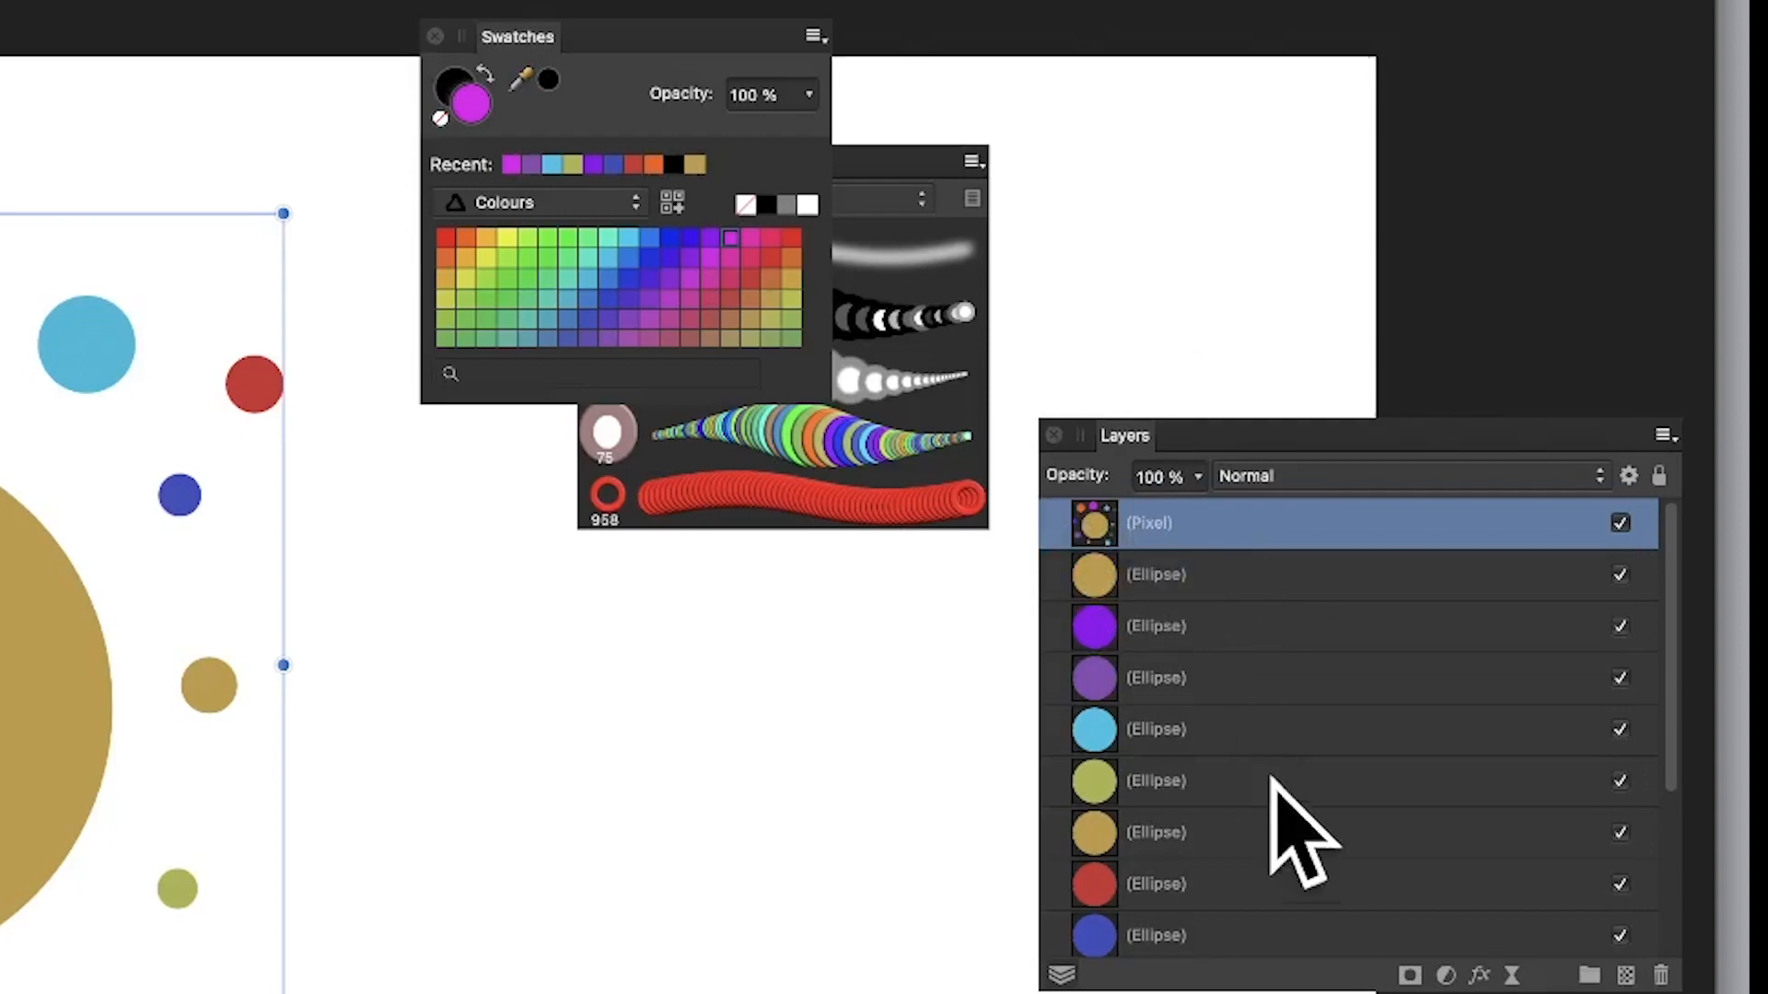
Add an Outer Shadow effect to the merged layer with 4.5 px radius, 11.5 px offset and 72% intensity.
click(1480, 975)
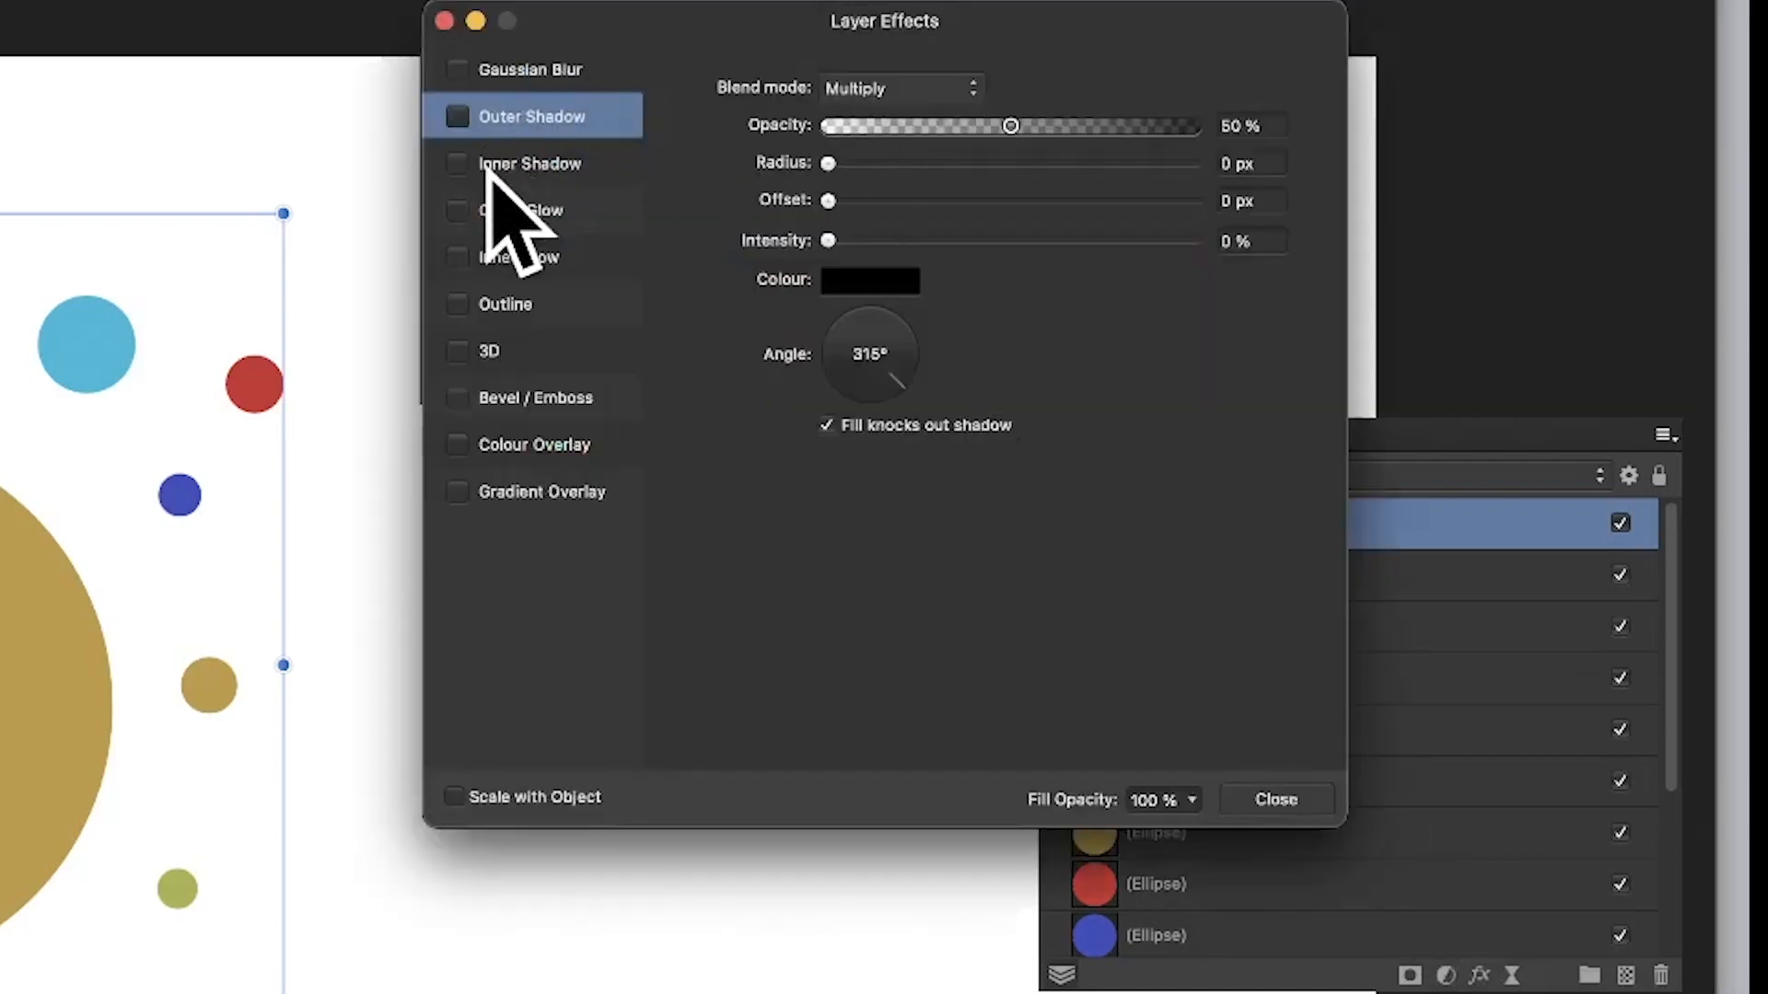
click(458, 116)
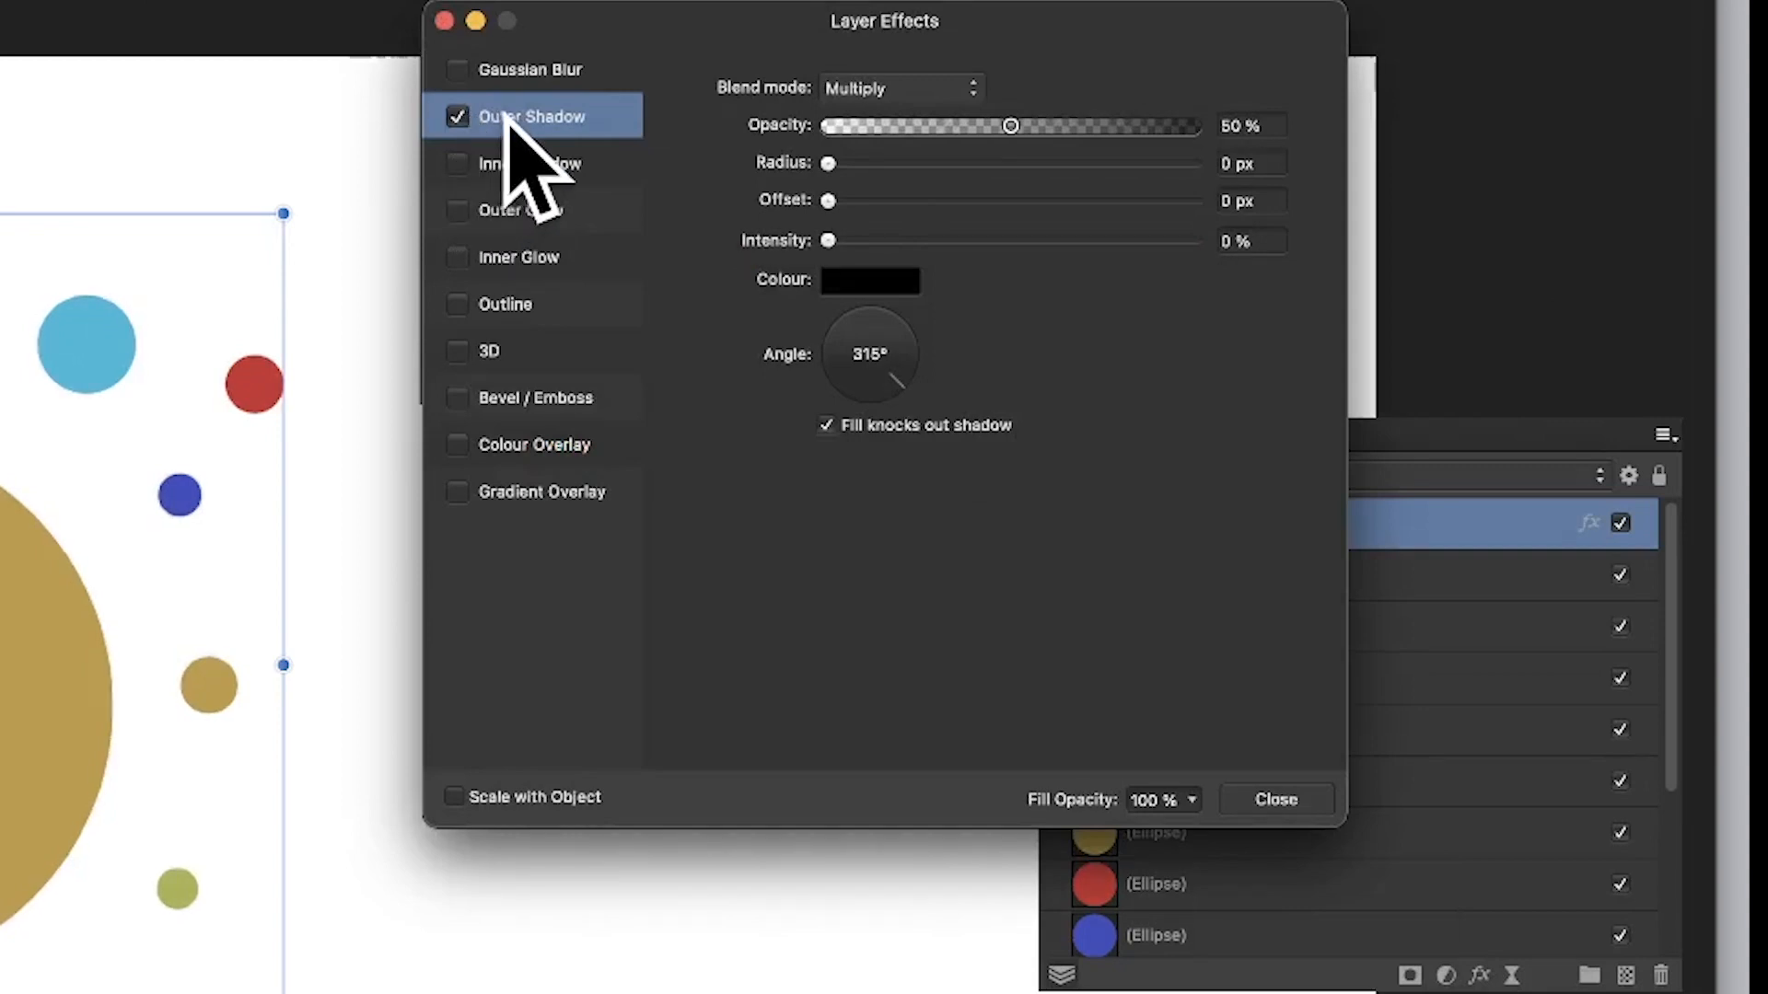
drag(828, 163, 1092, 240)
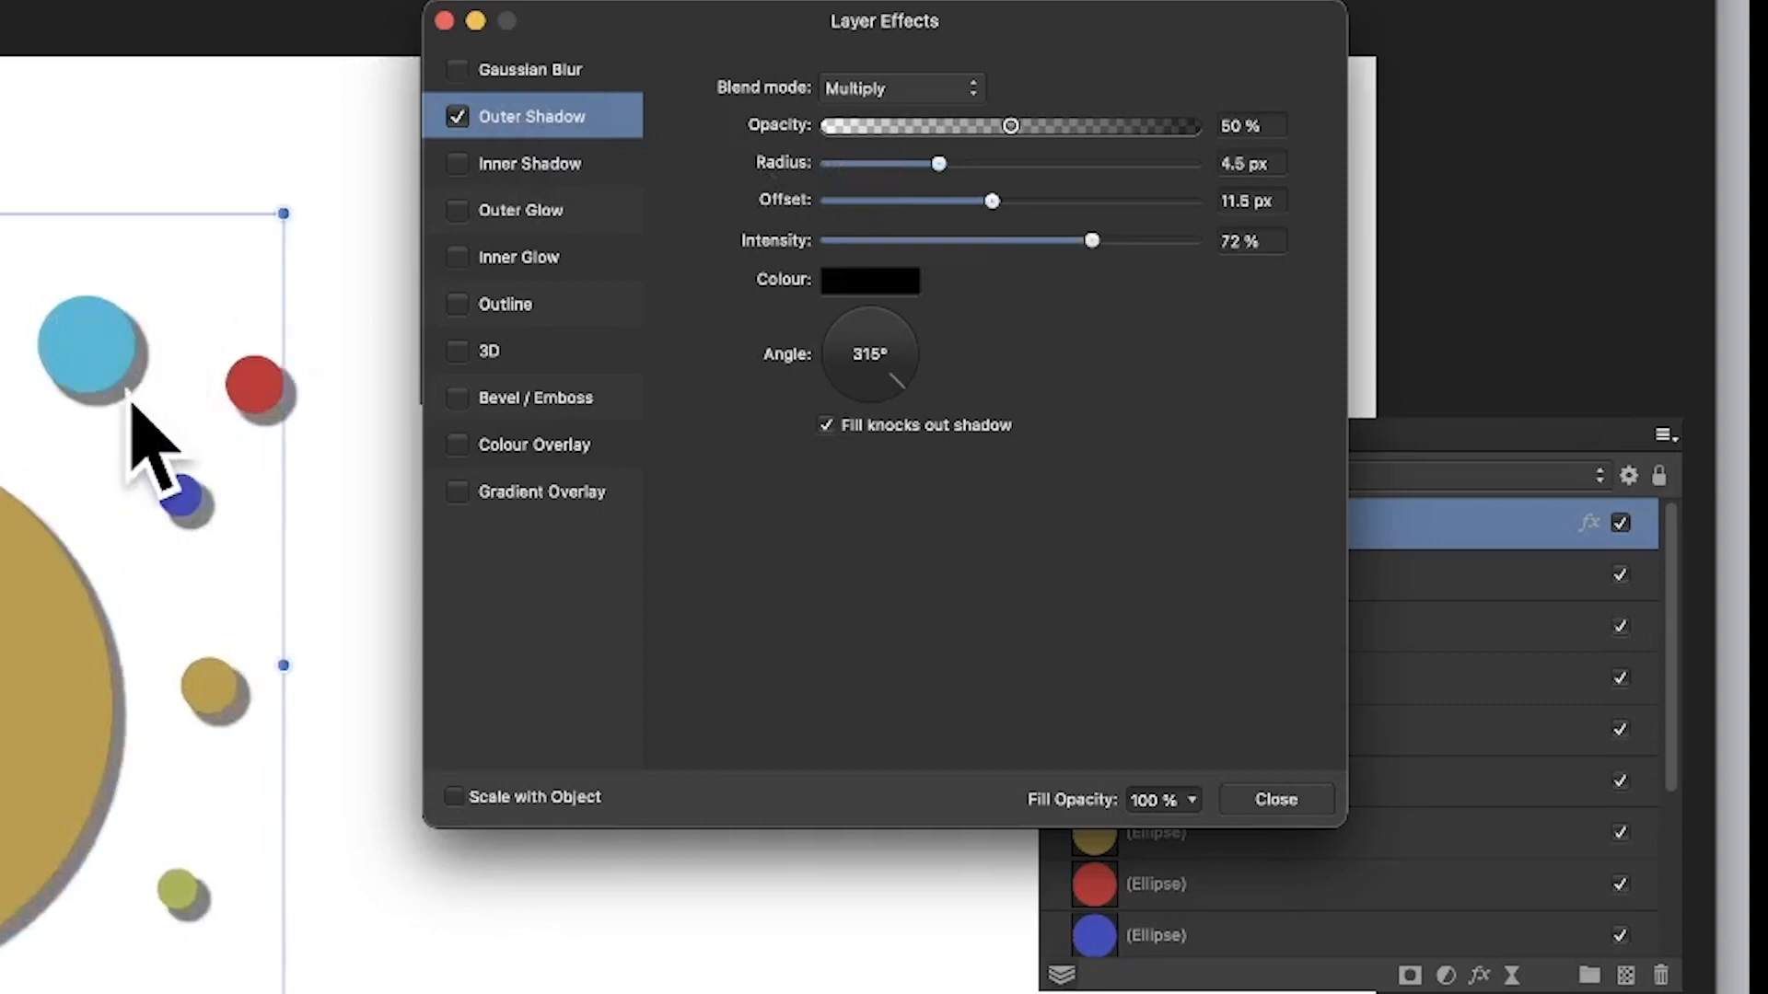
Add a 3D layer effect with a 21.4 px radius to the merged layer.
click(488, 351)
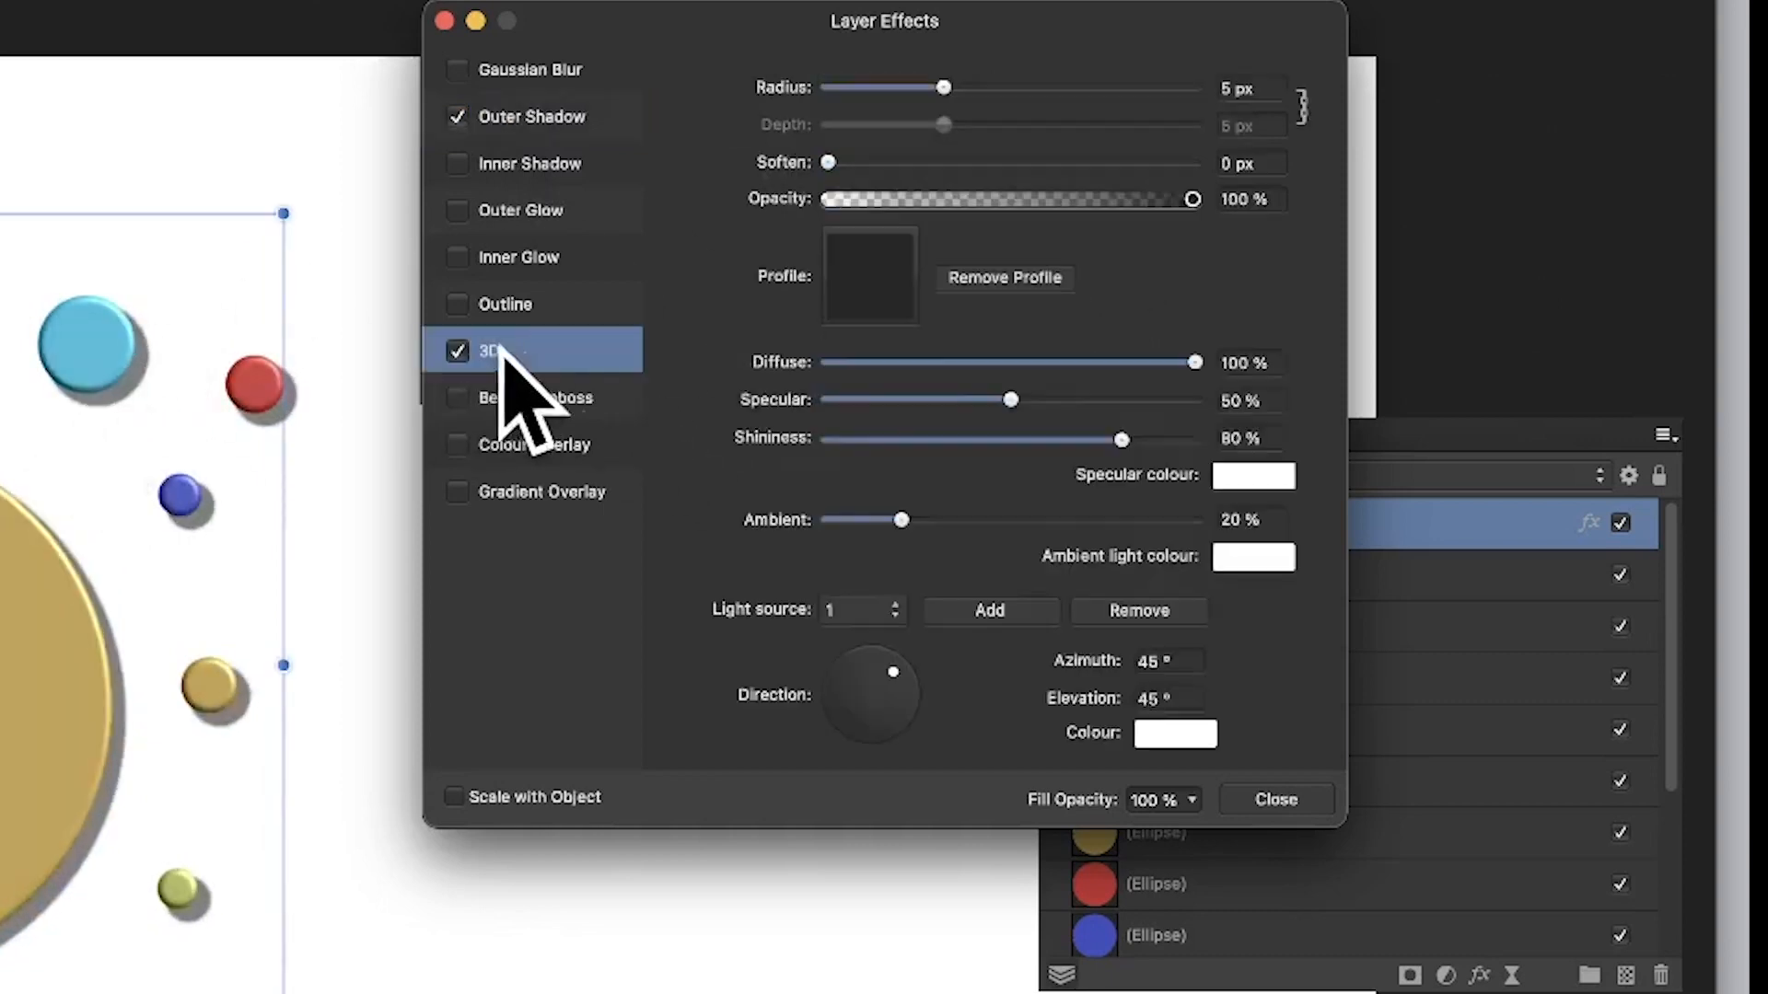
mouse_move(942, 88)
mouse_down()
mouse_move(1086, 88)
mouse_move(1035, 89)
mouse_up()
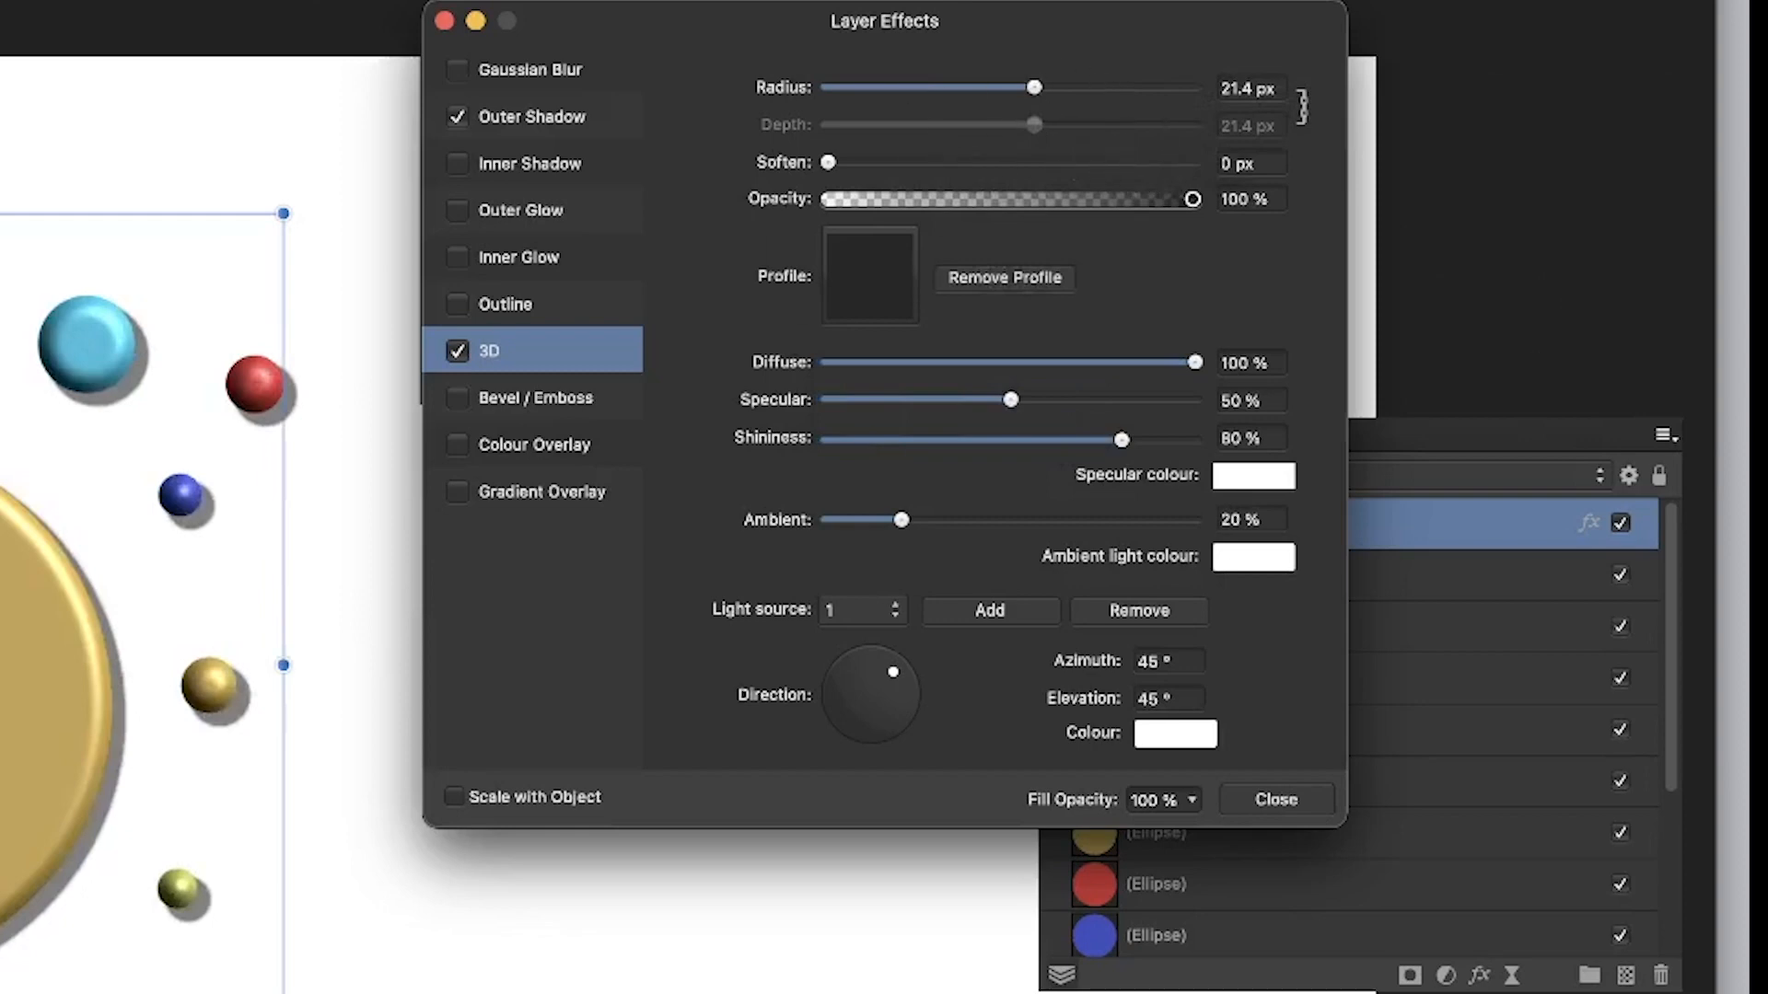
click(1276, 799)
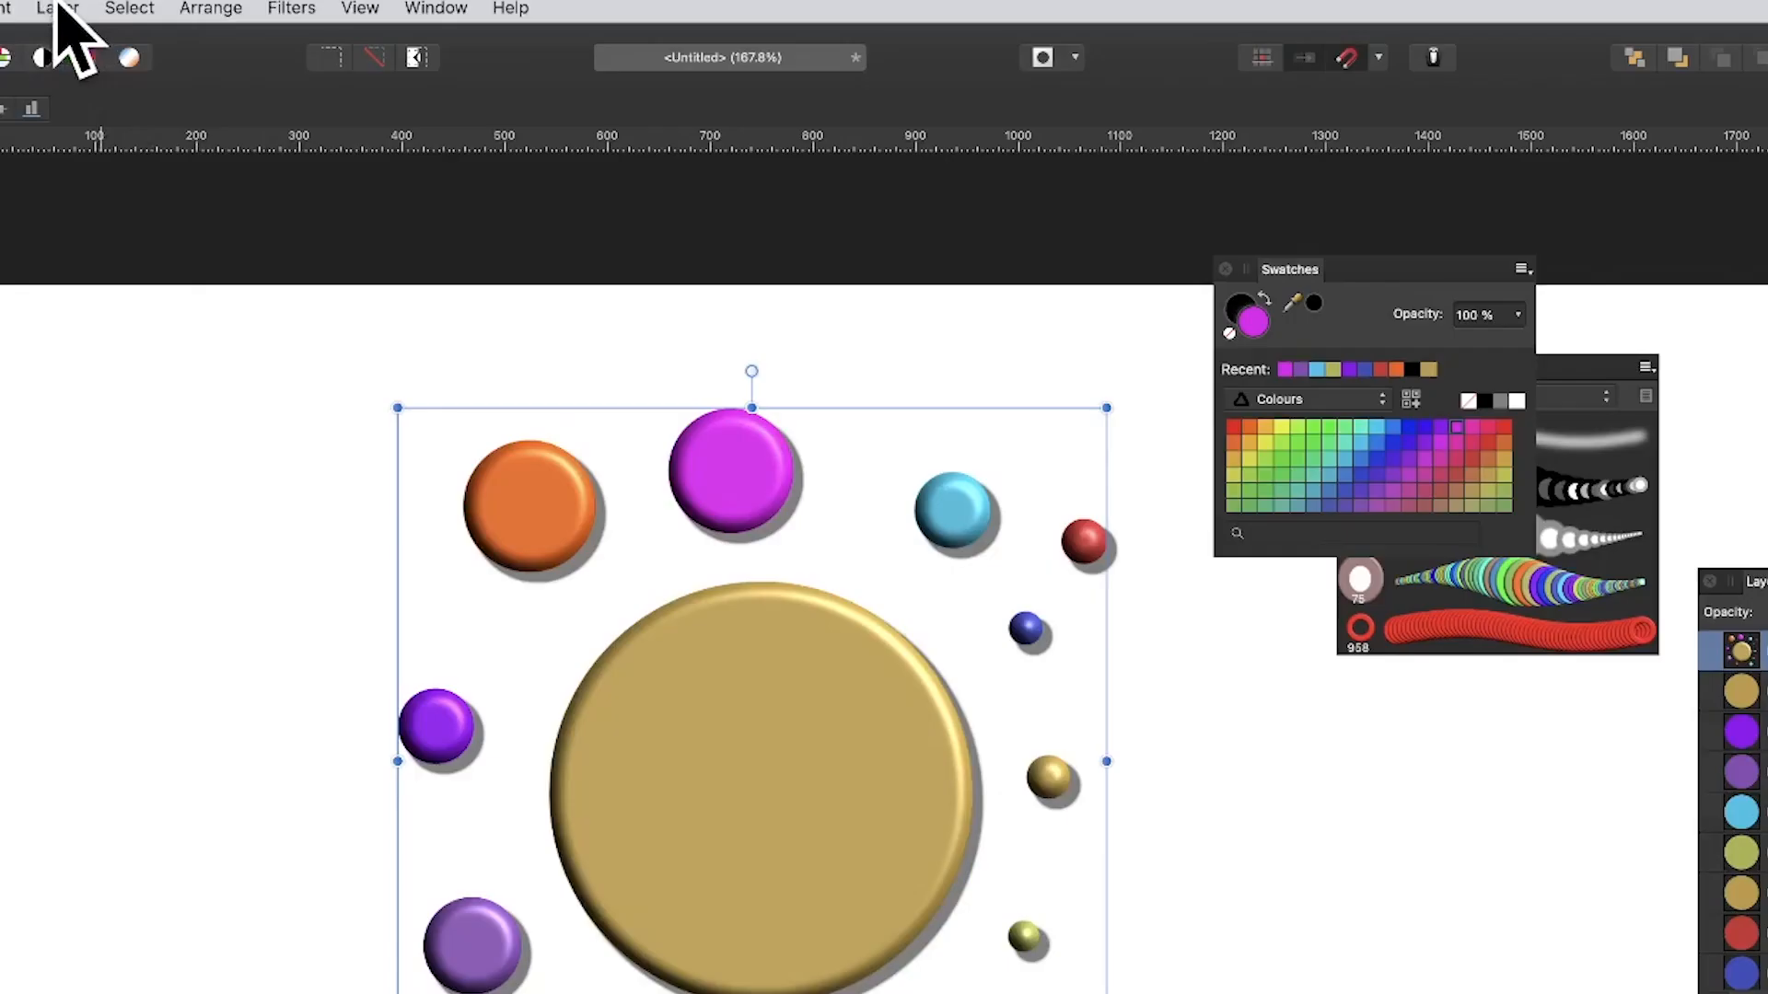
Rasterise the merged pixel layer with Preserve layer FX turned off.
click(57, 8)
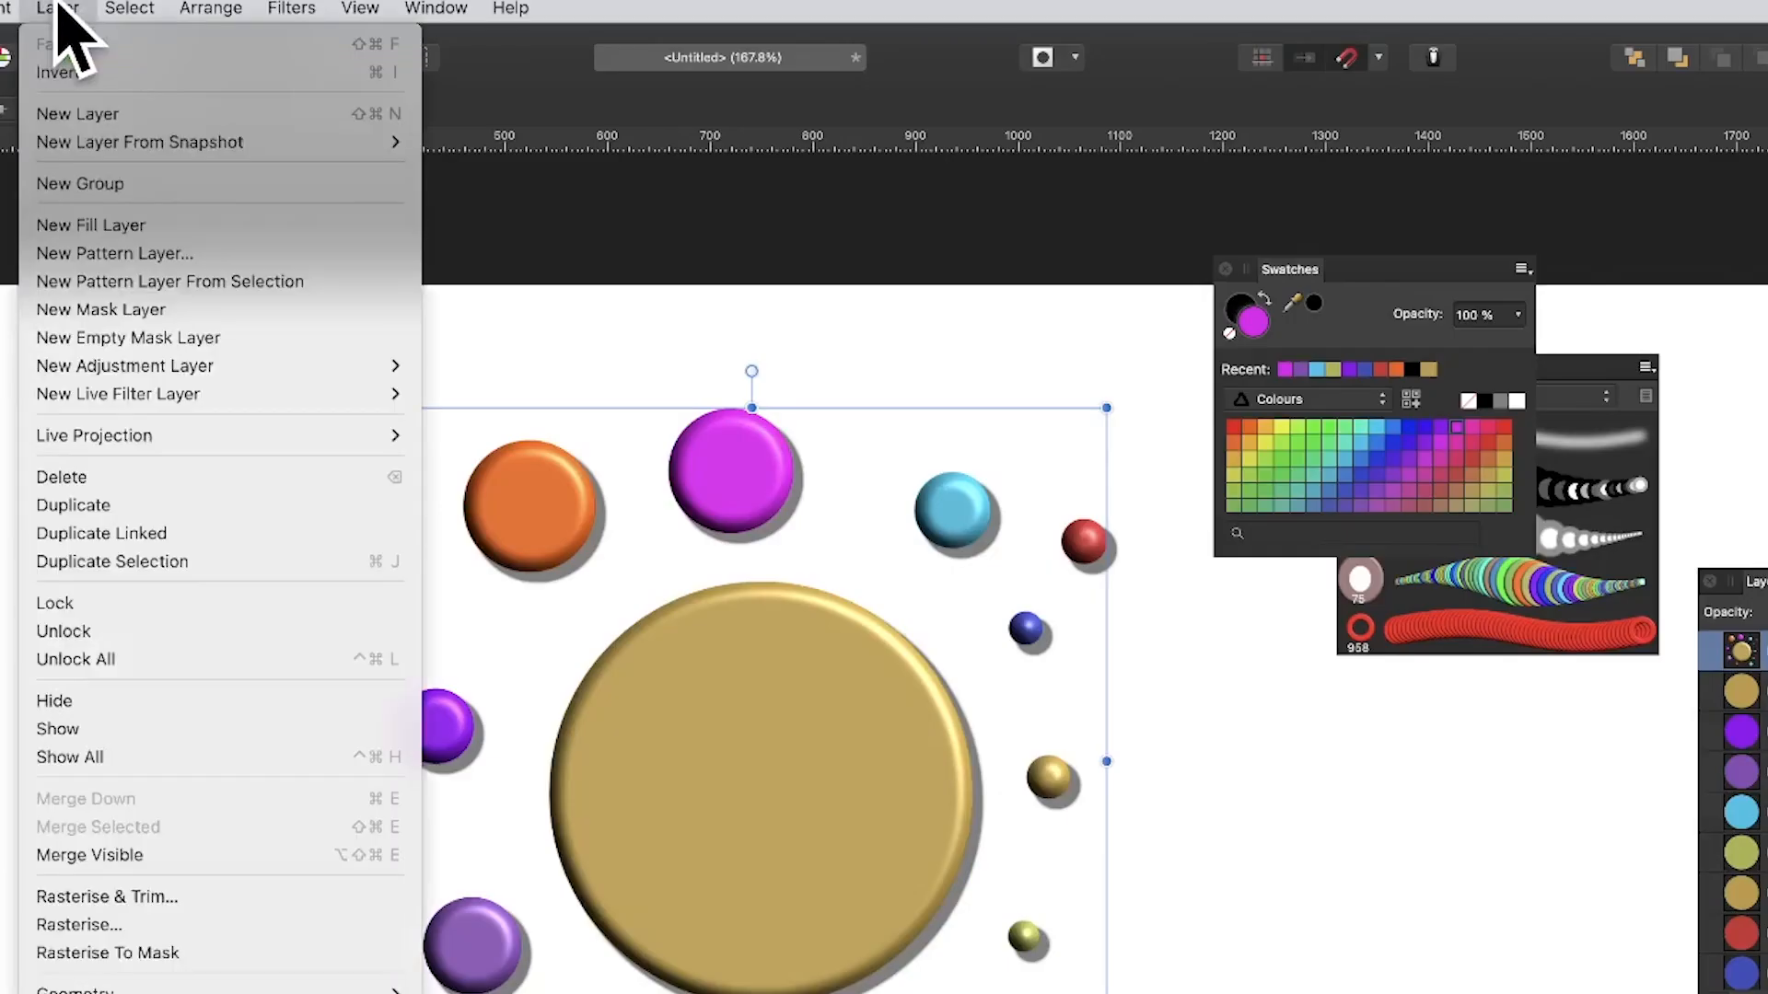
click(106, 932)
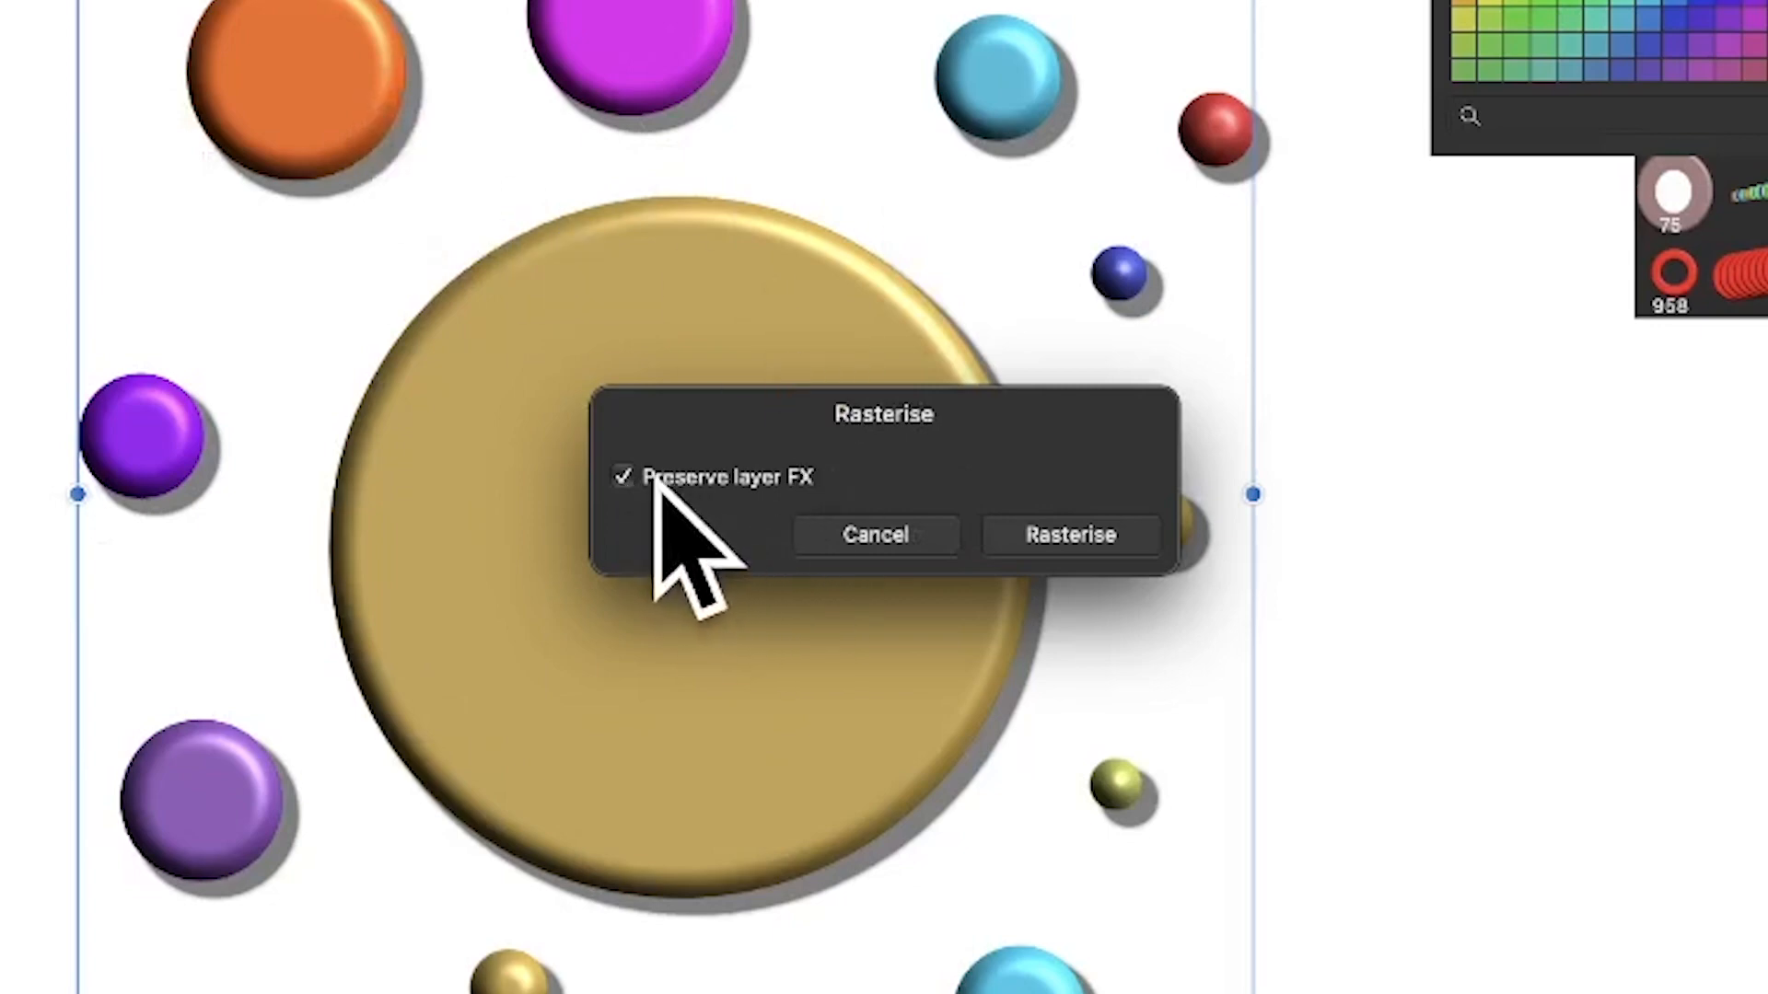
click(623, 476)
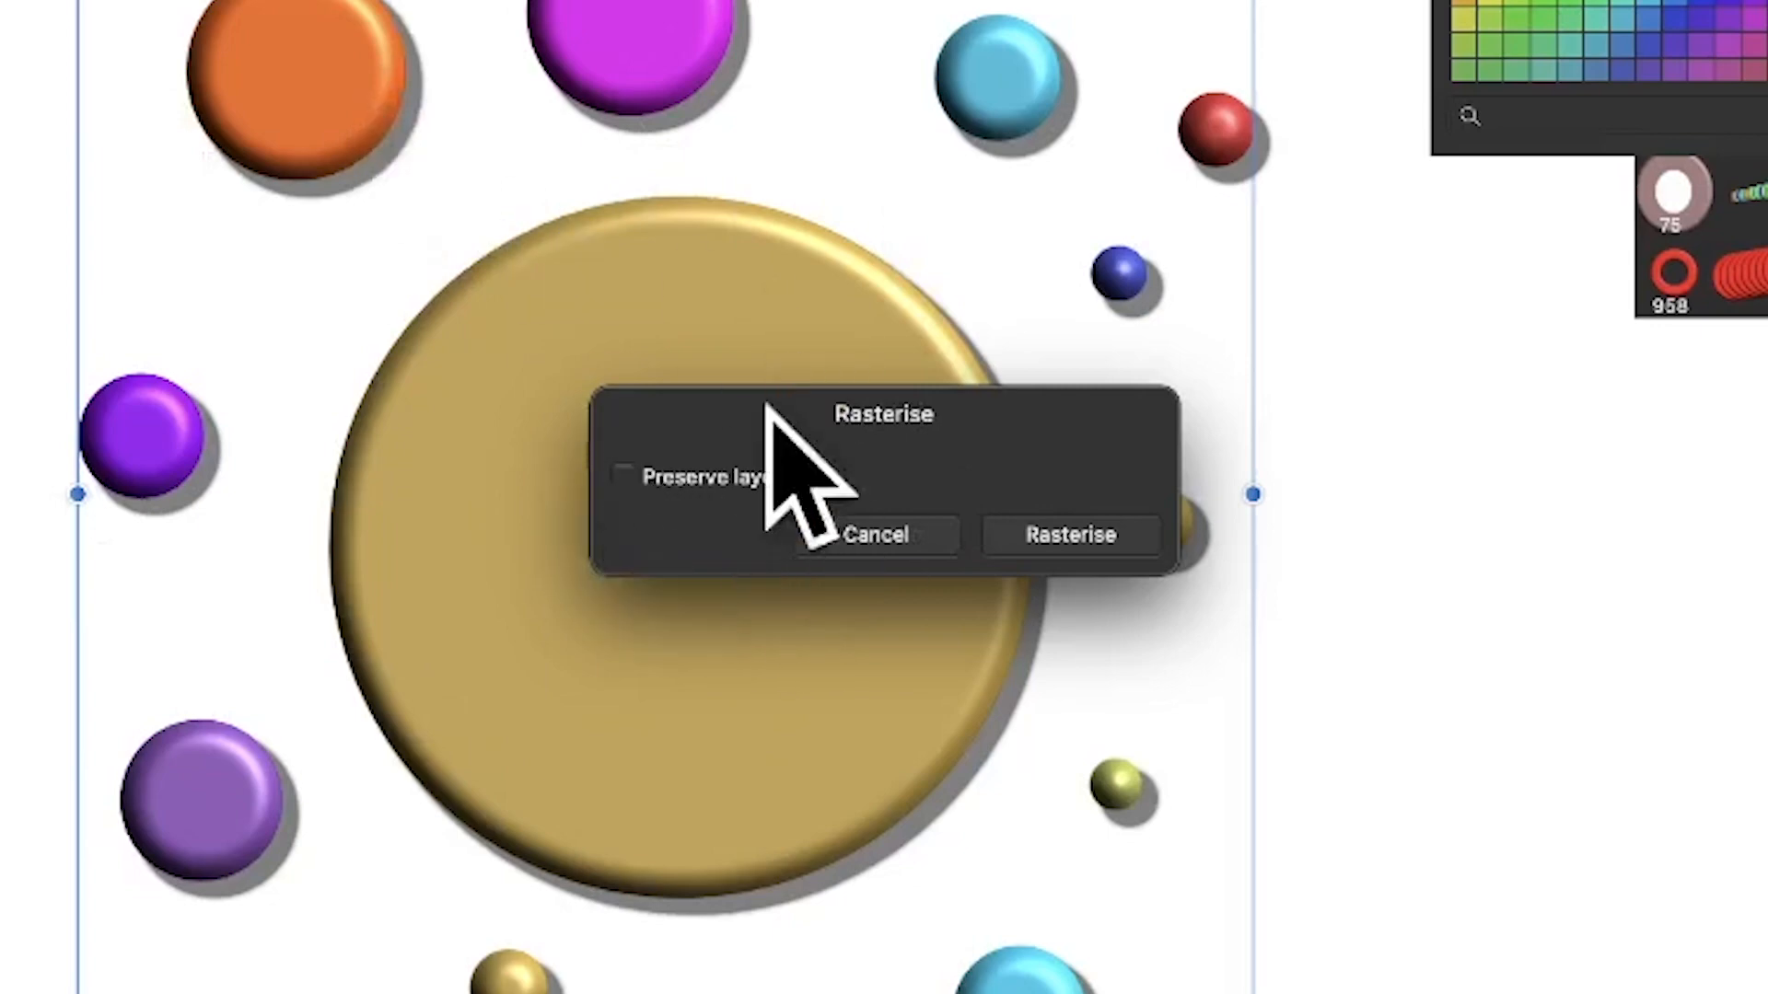
click(1123, 535)
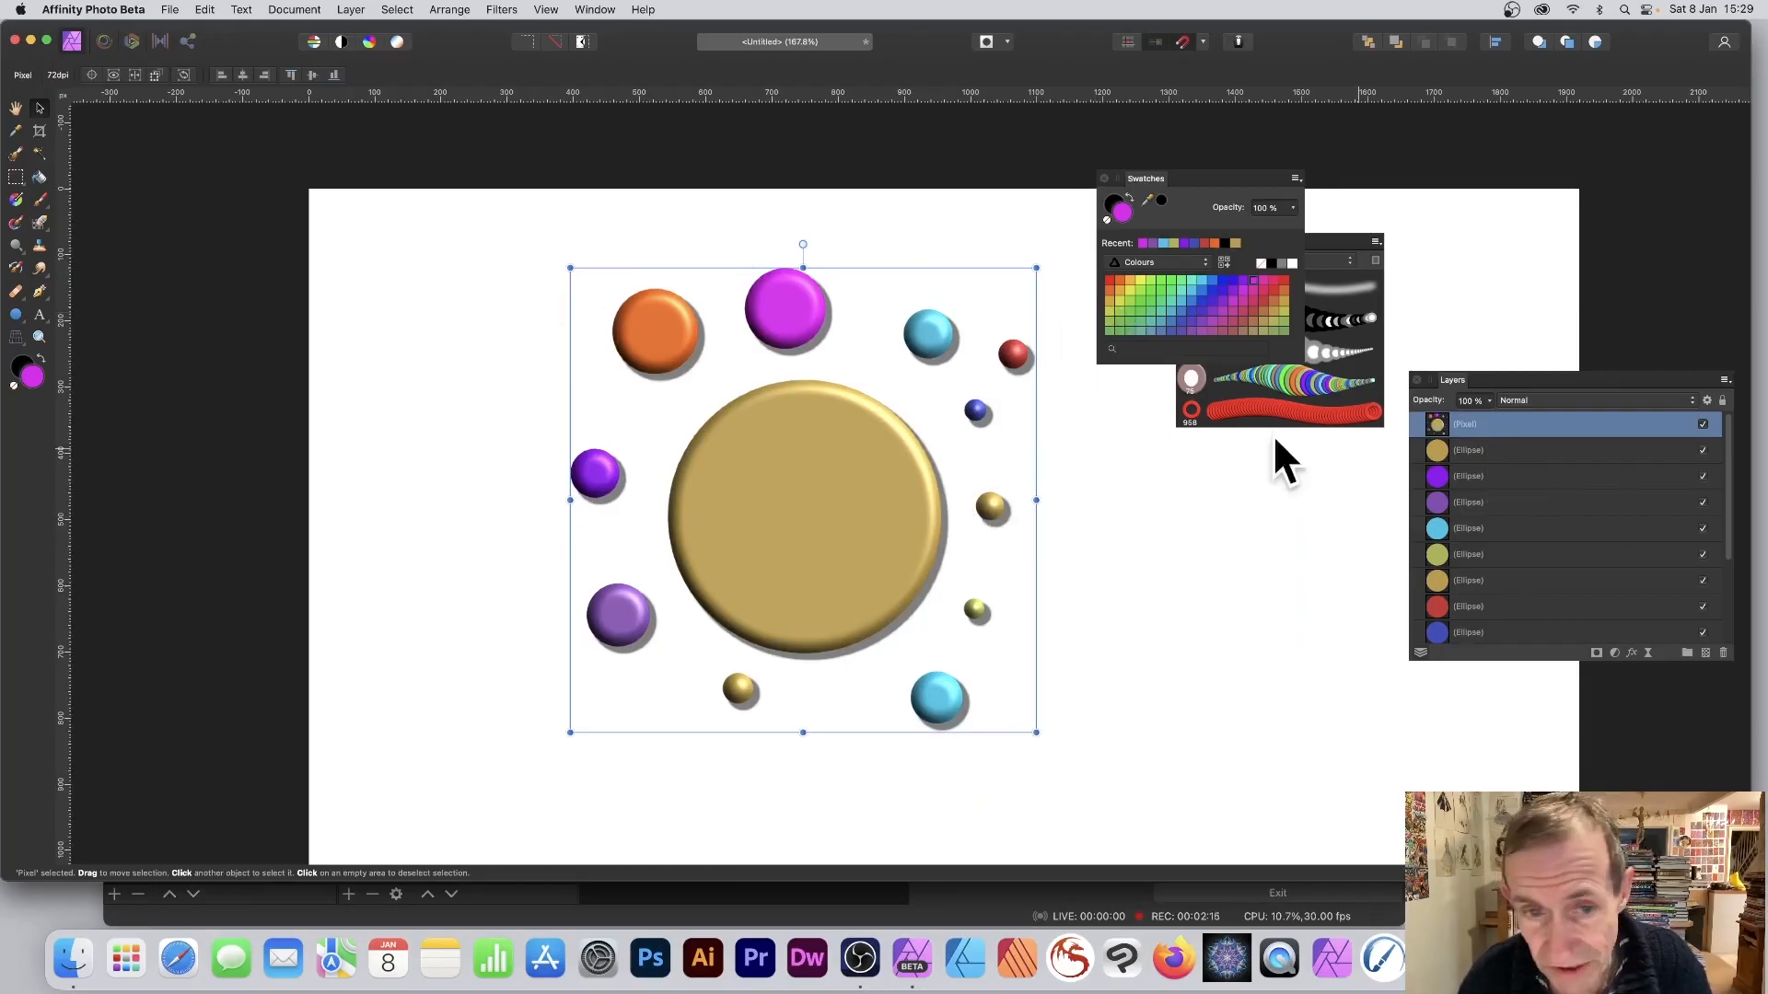
Delete all the ellipse layers and the original bottom pixel layer, keeping only the rasterised layer.
click(1491, 451)
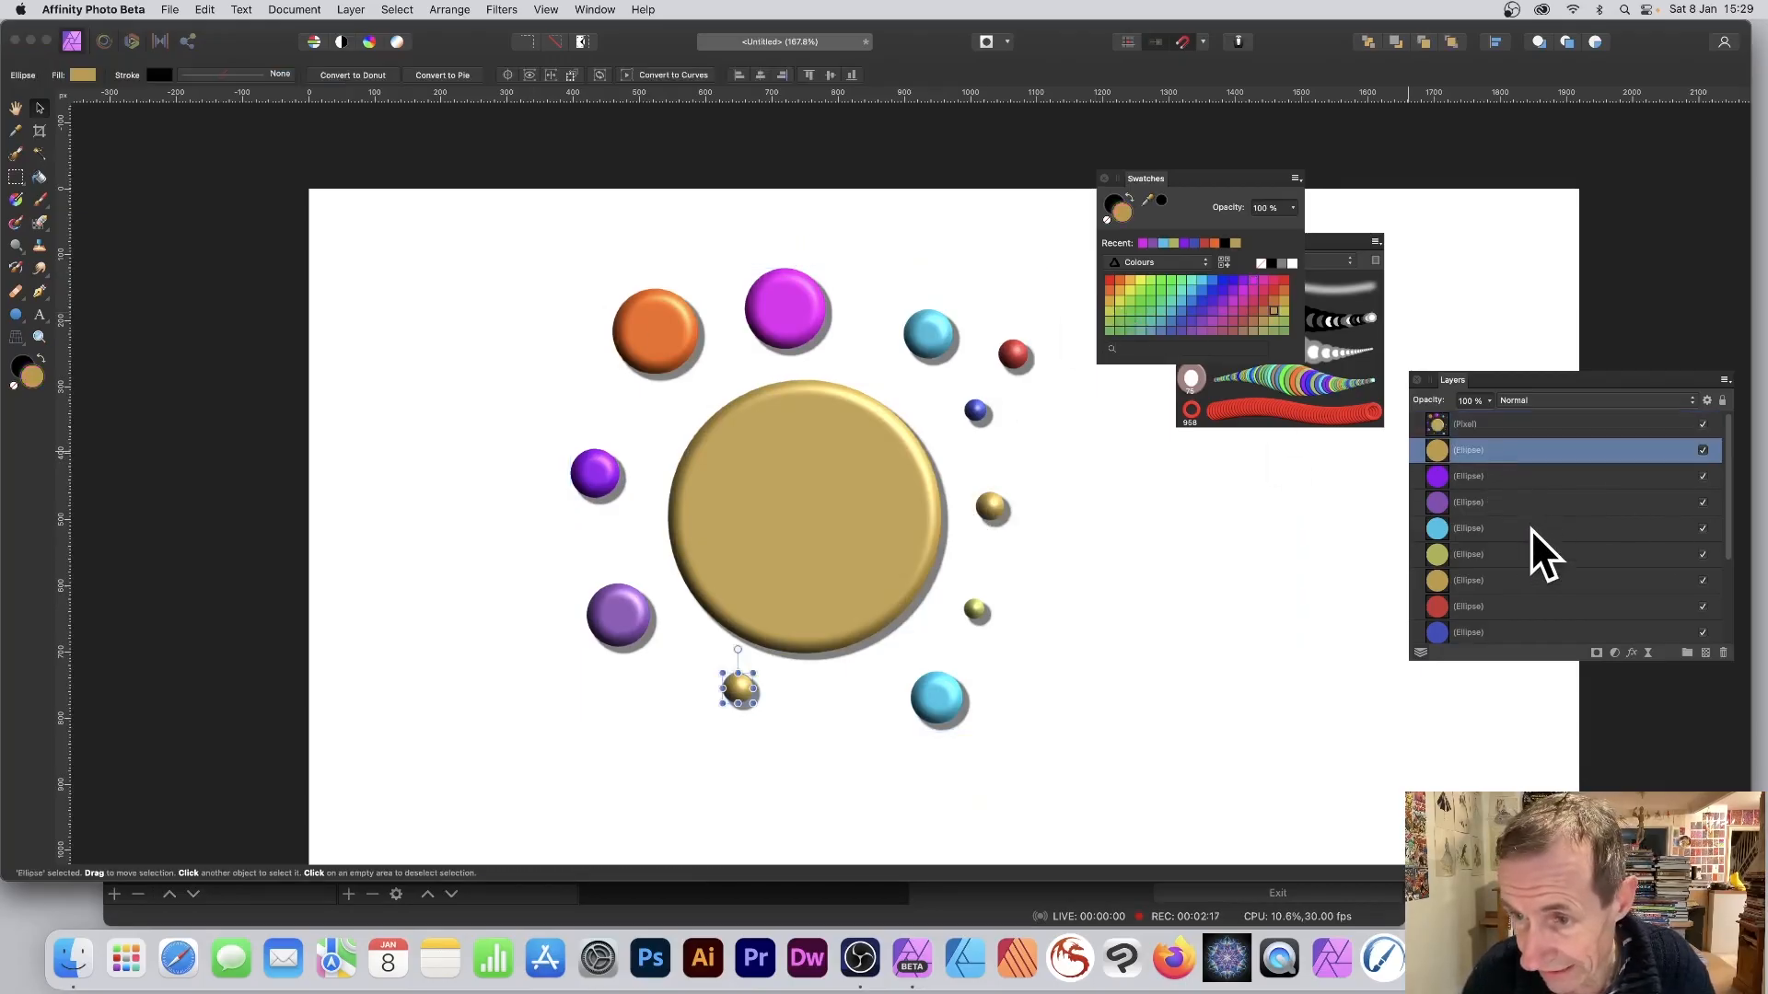
scroll(1529, 532, down, 5)
key(super+a)
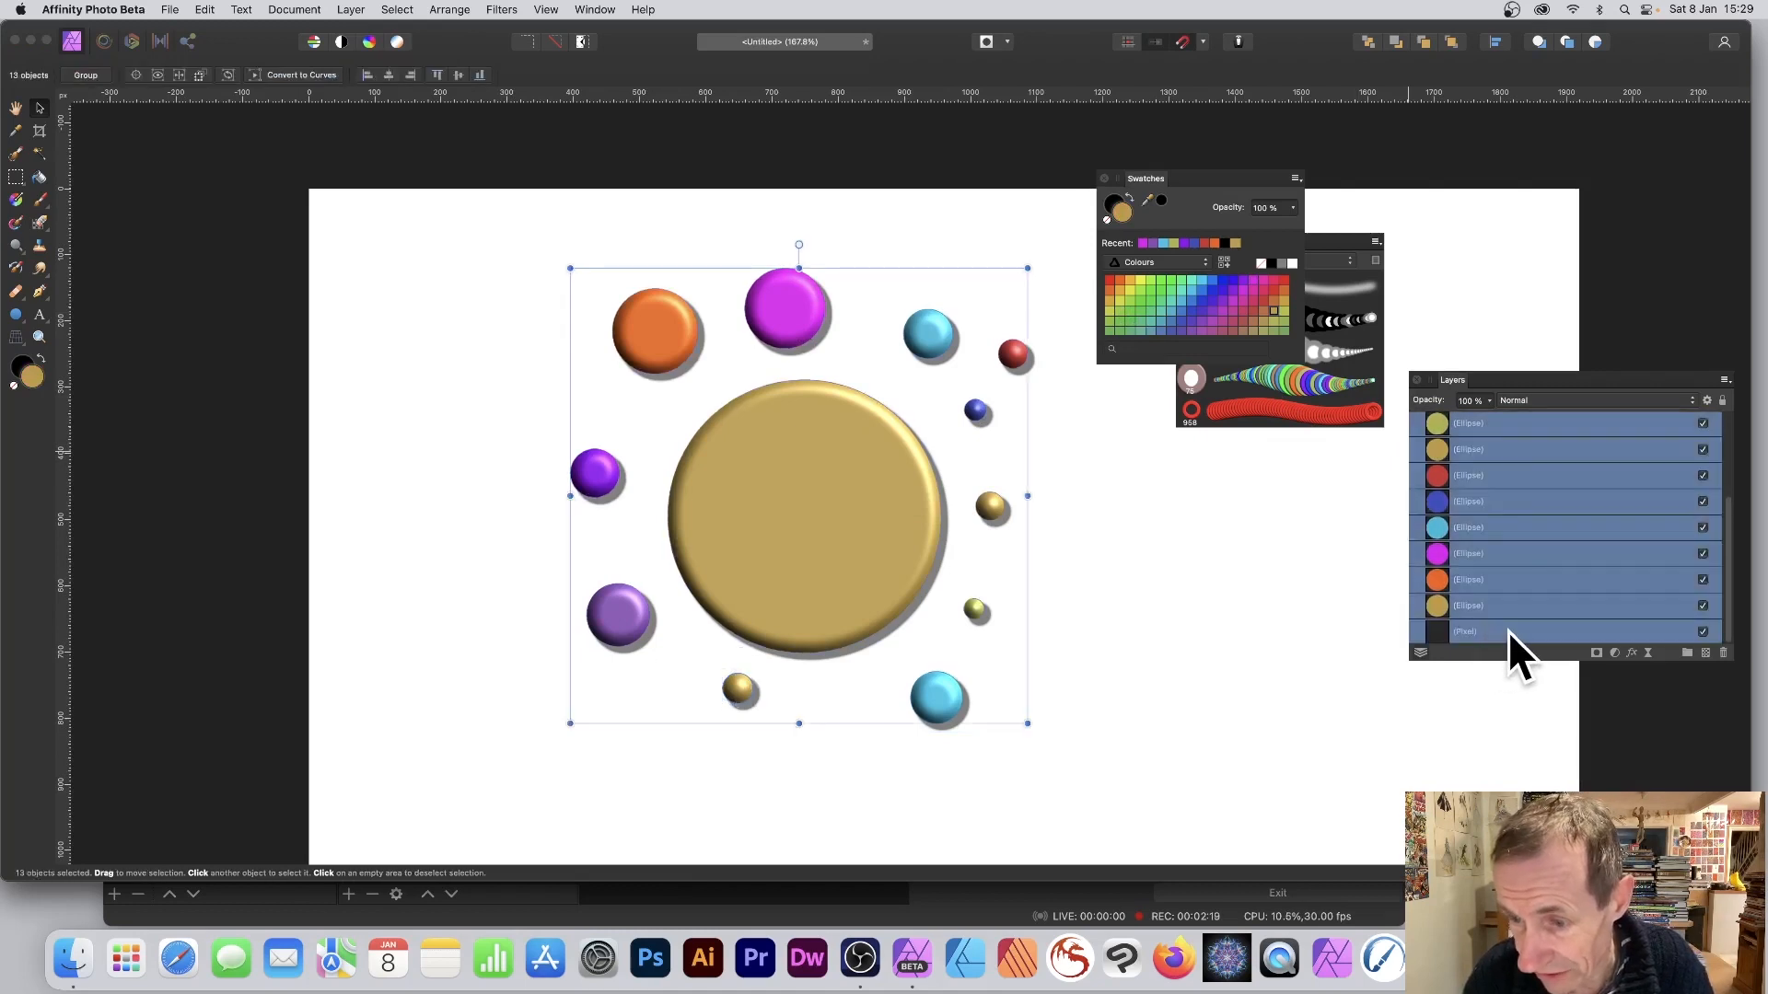
key(super+e)
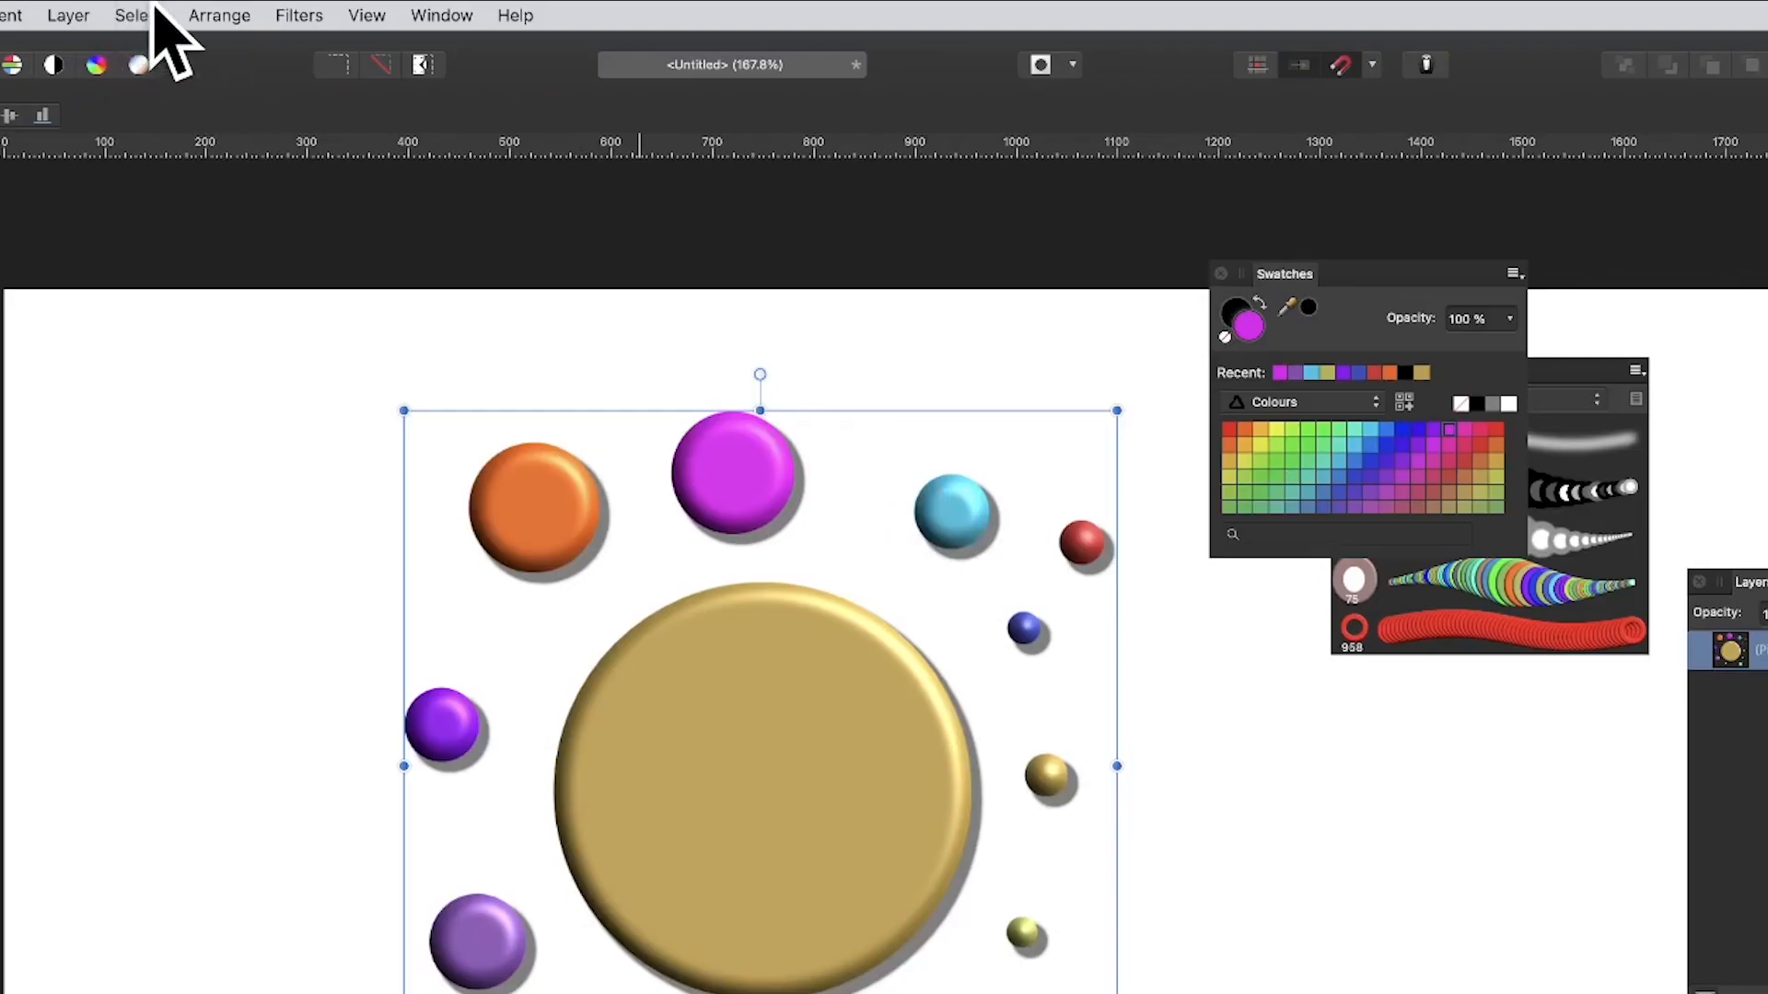
Create a pixel selection from the remaining layer's circles.
click(132, 16)
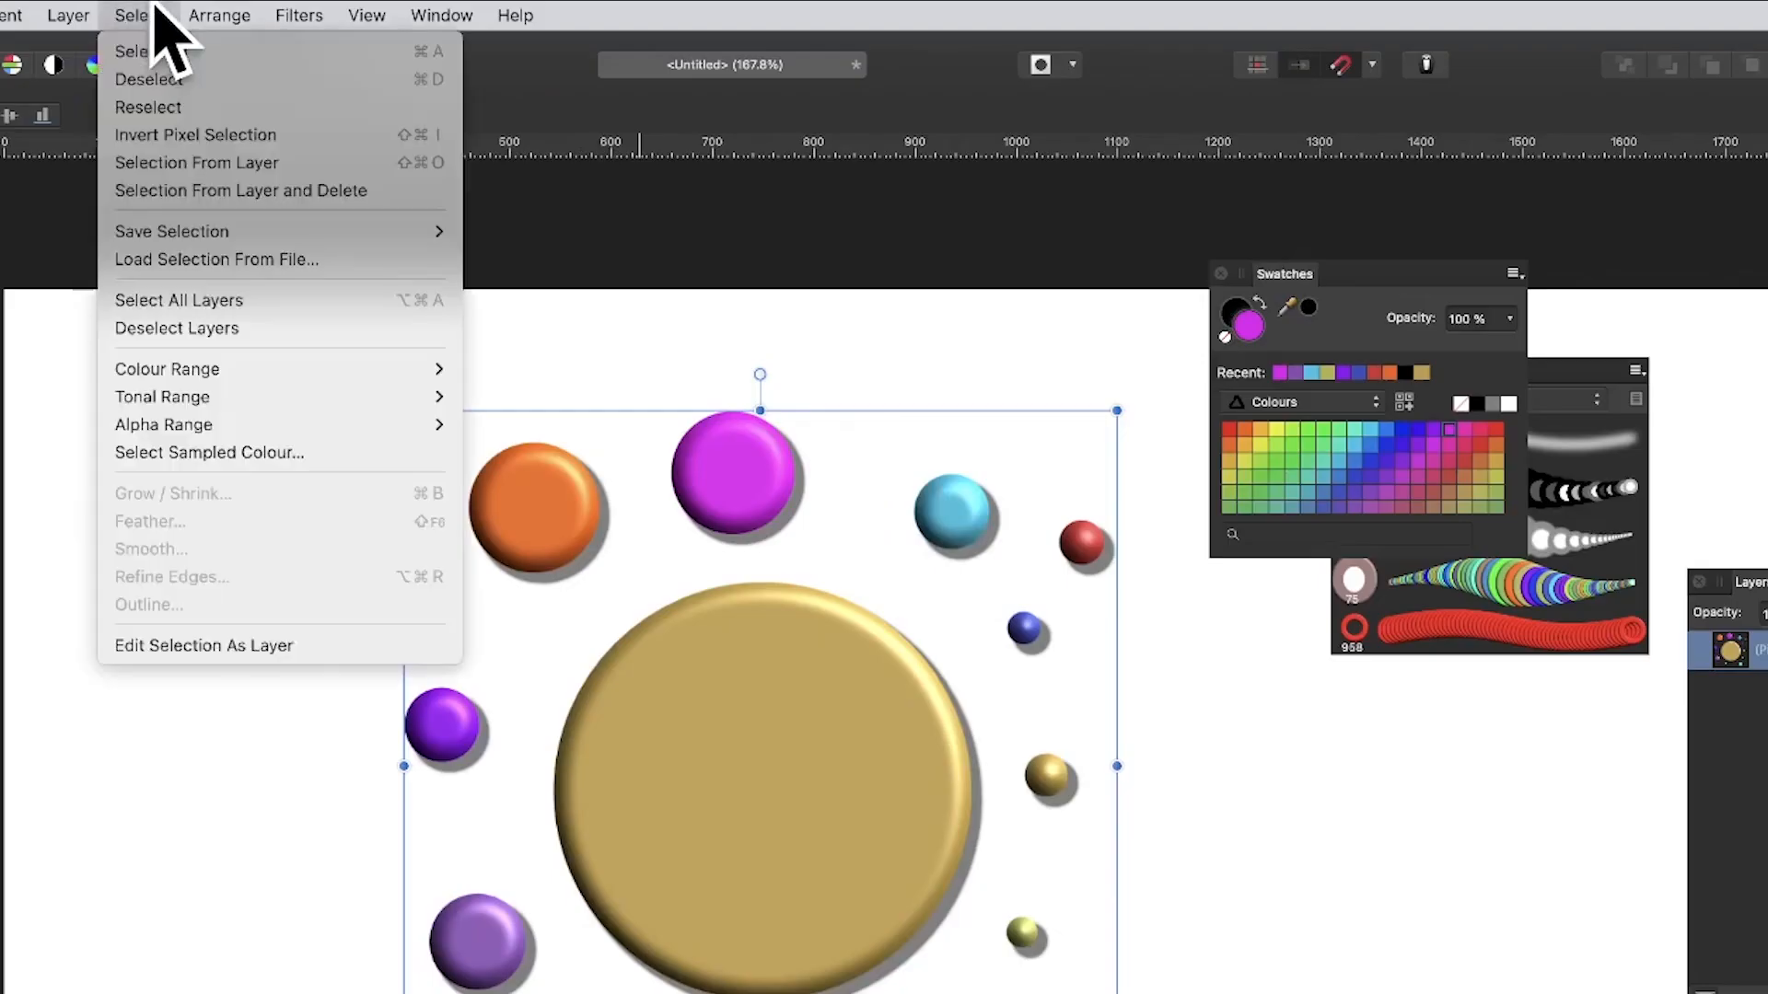
click(204, 164)
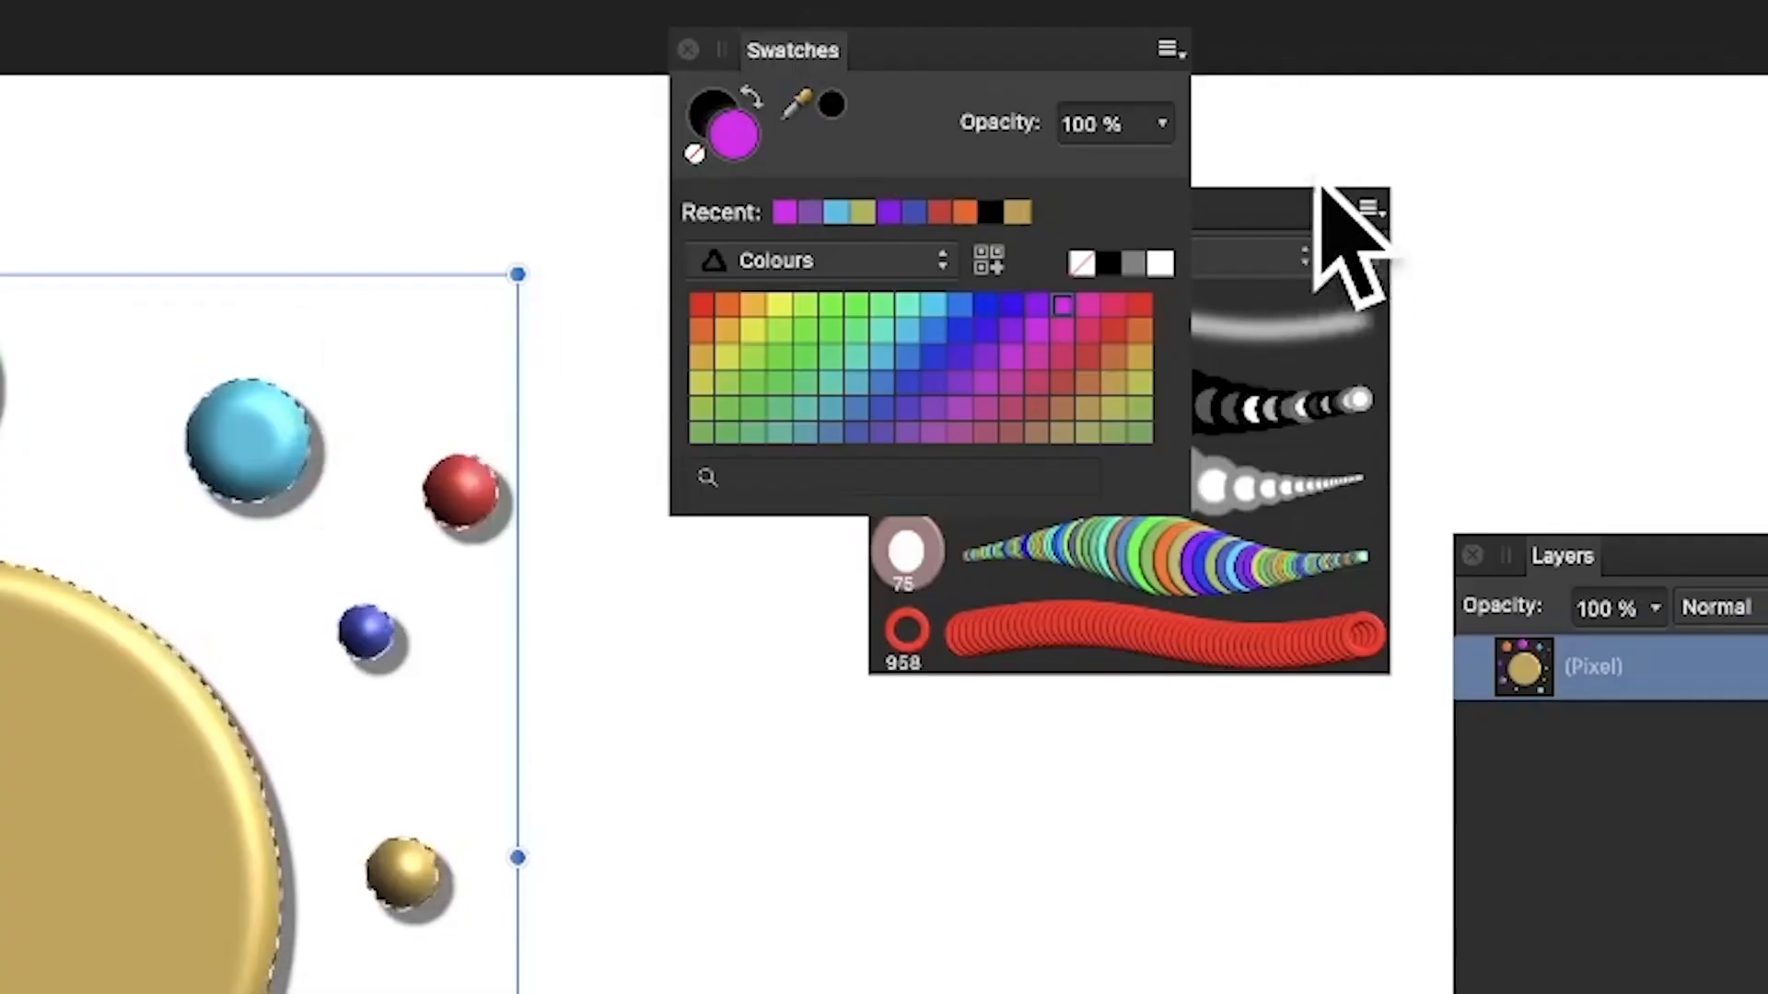
Create a new brush in the Basic category from the selected circles.
click(1333, 239)
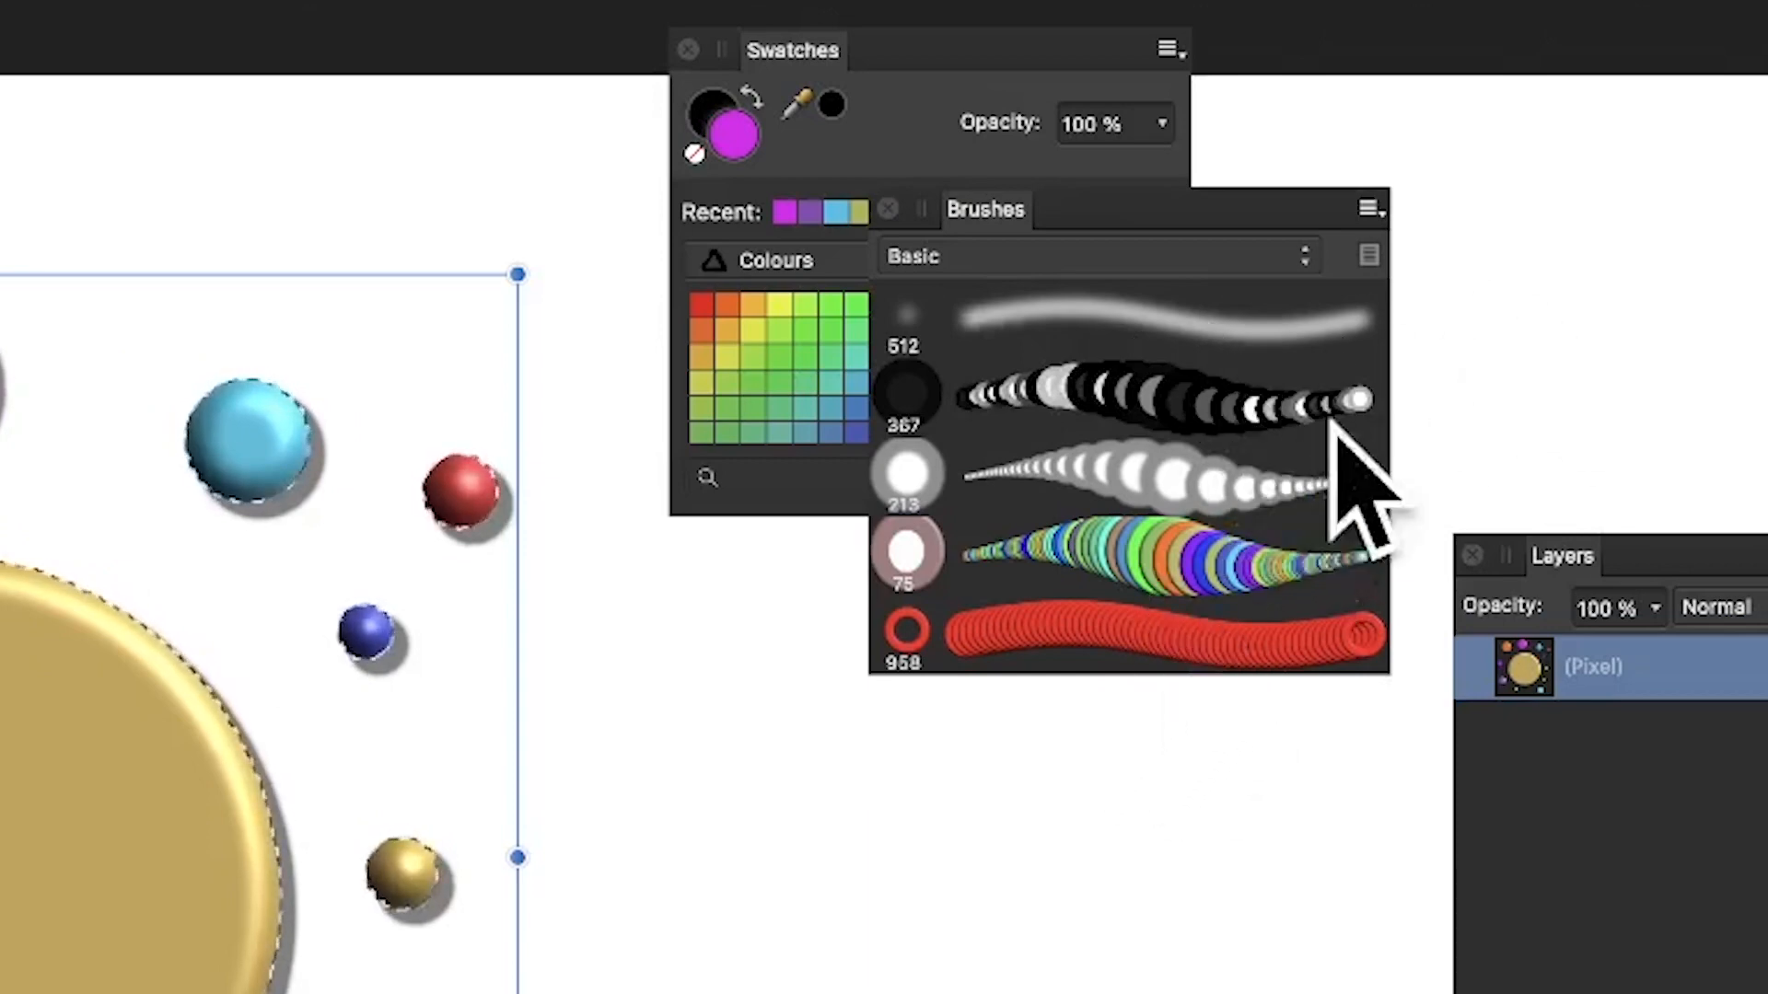
click(1370, 212)
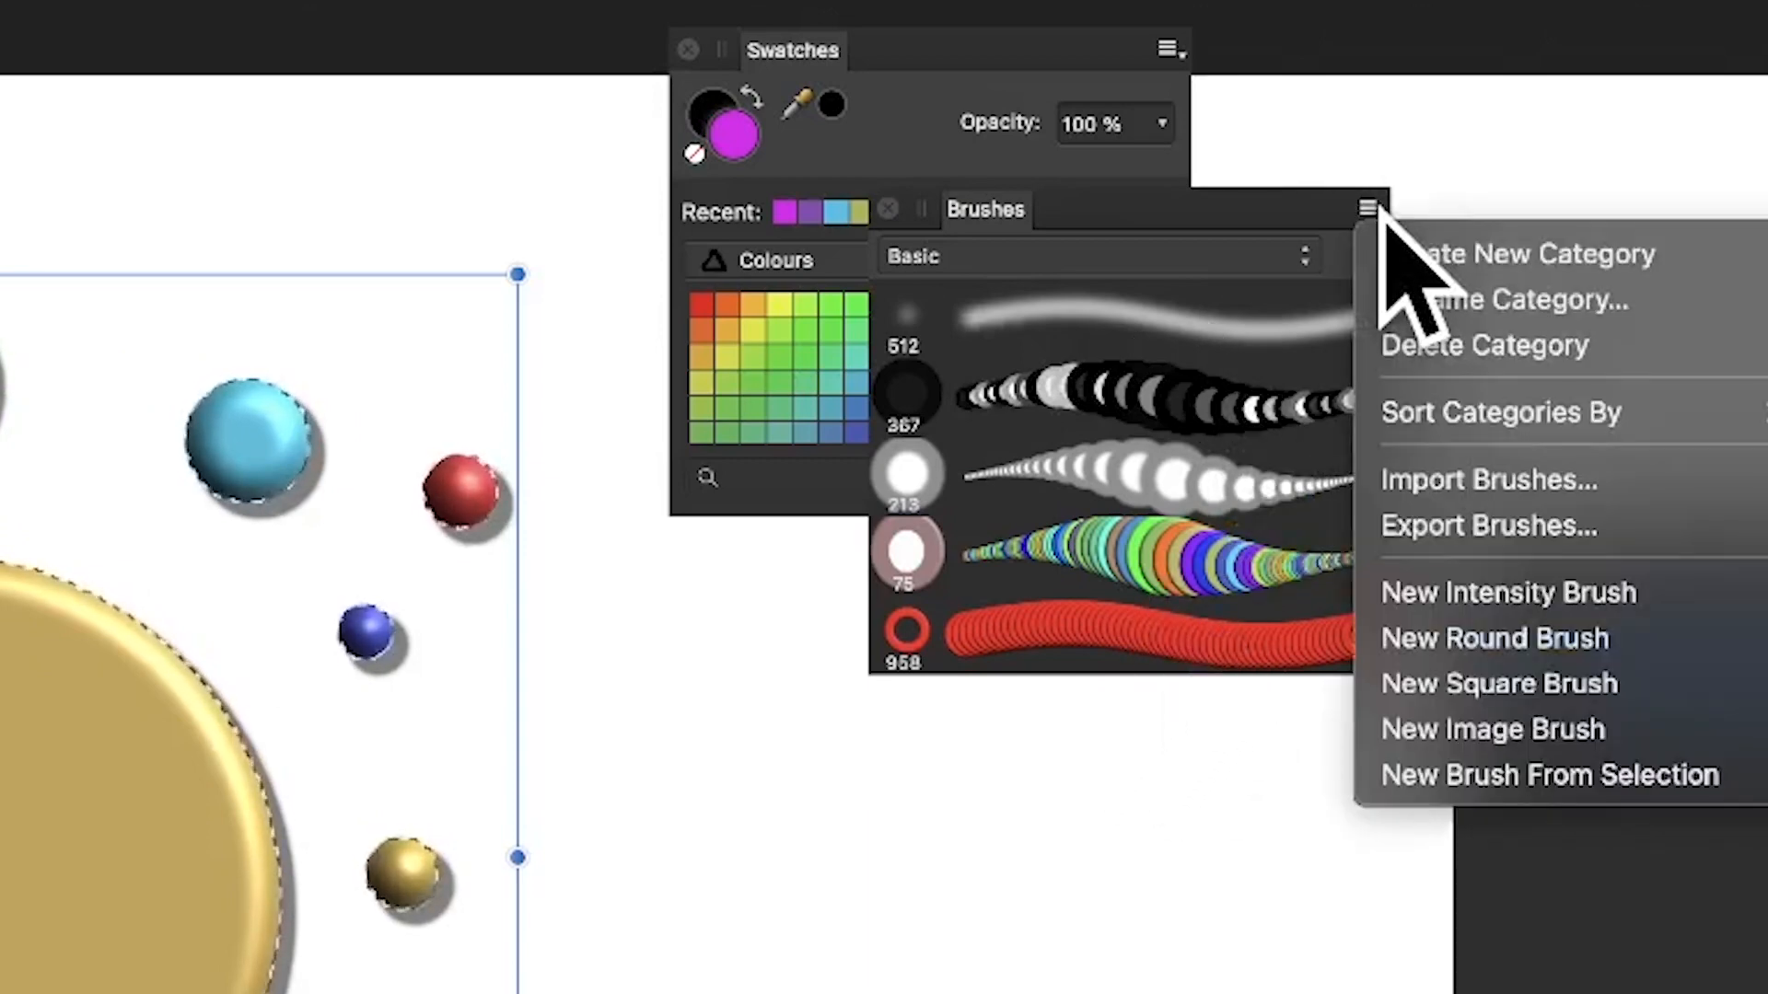
click(1503, 776)
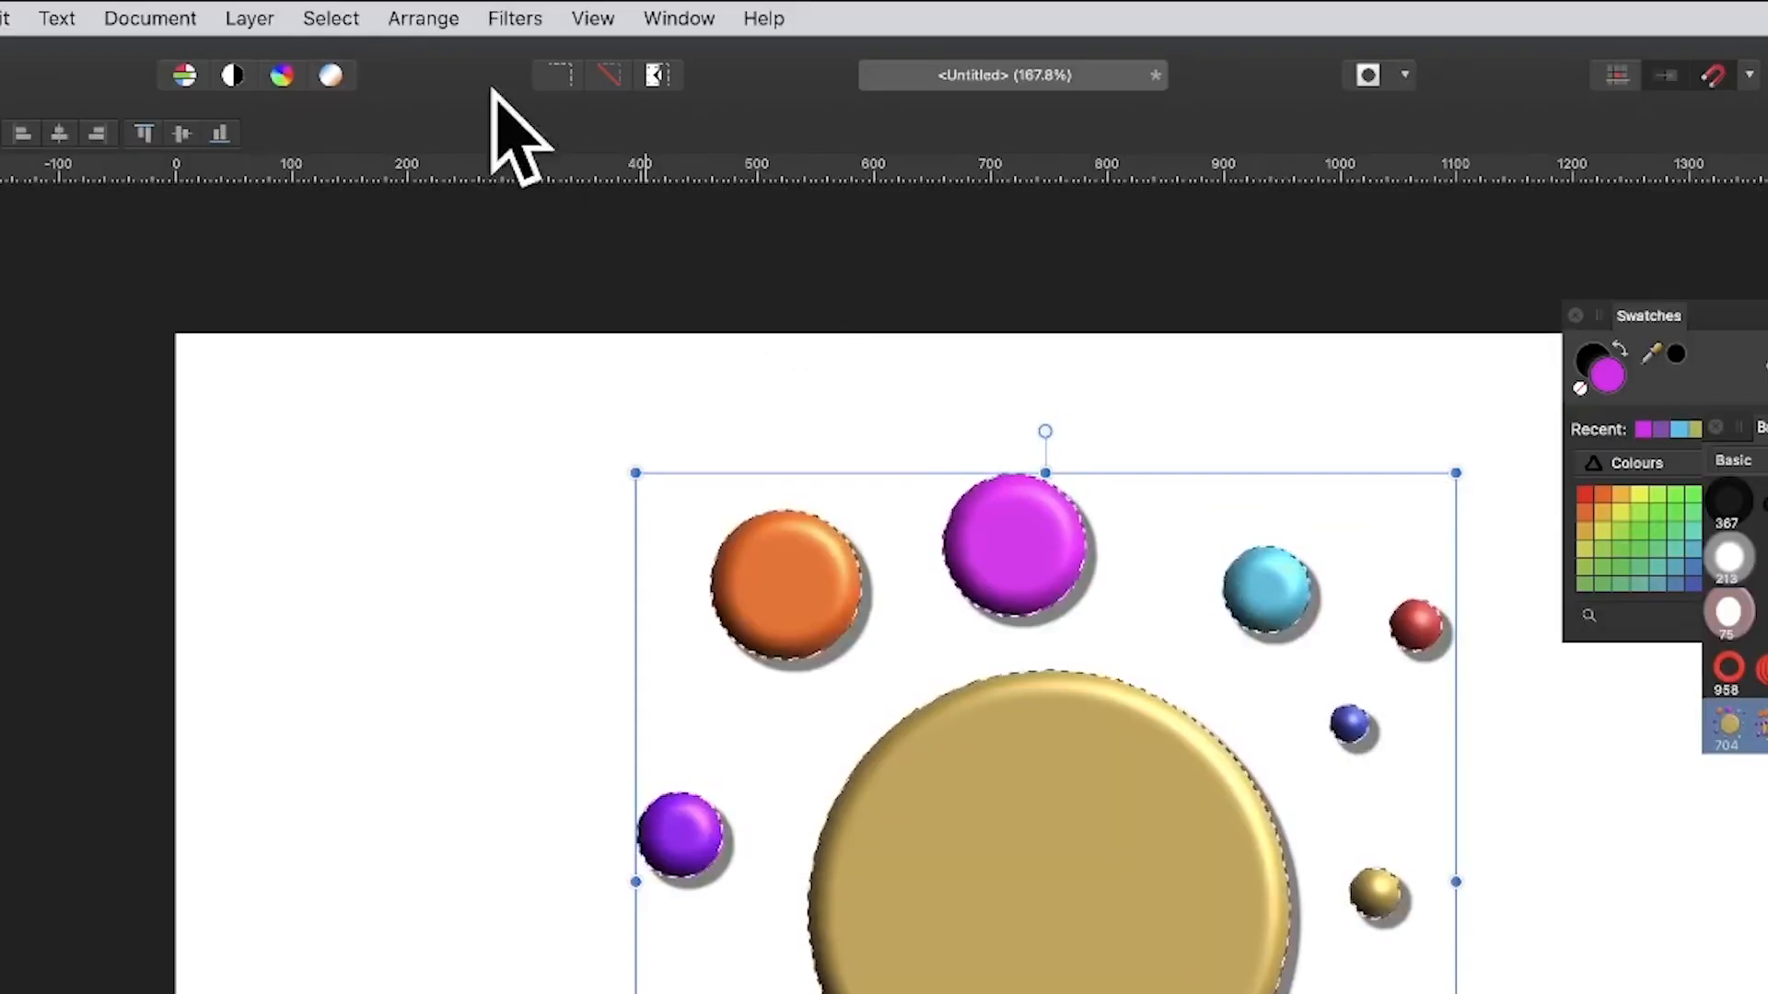
Clear the pixel selection and delete the circles layer to empty the canvas.
click(336, 16)
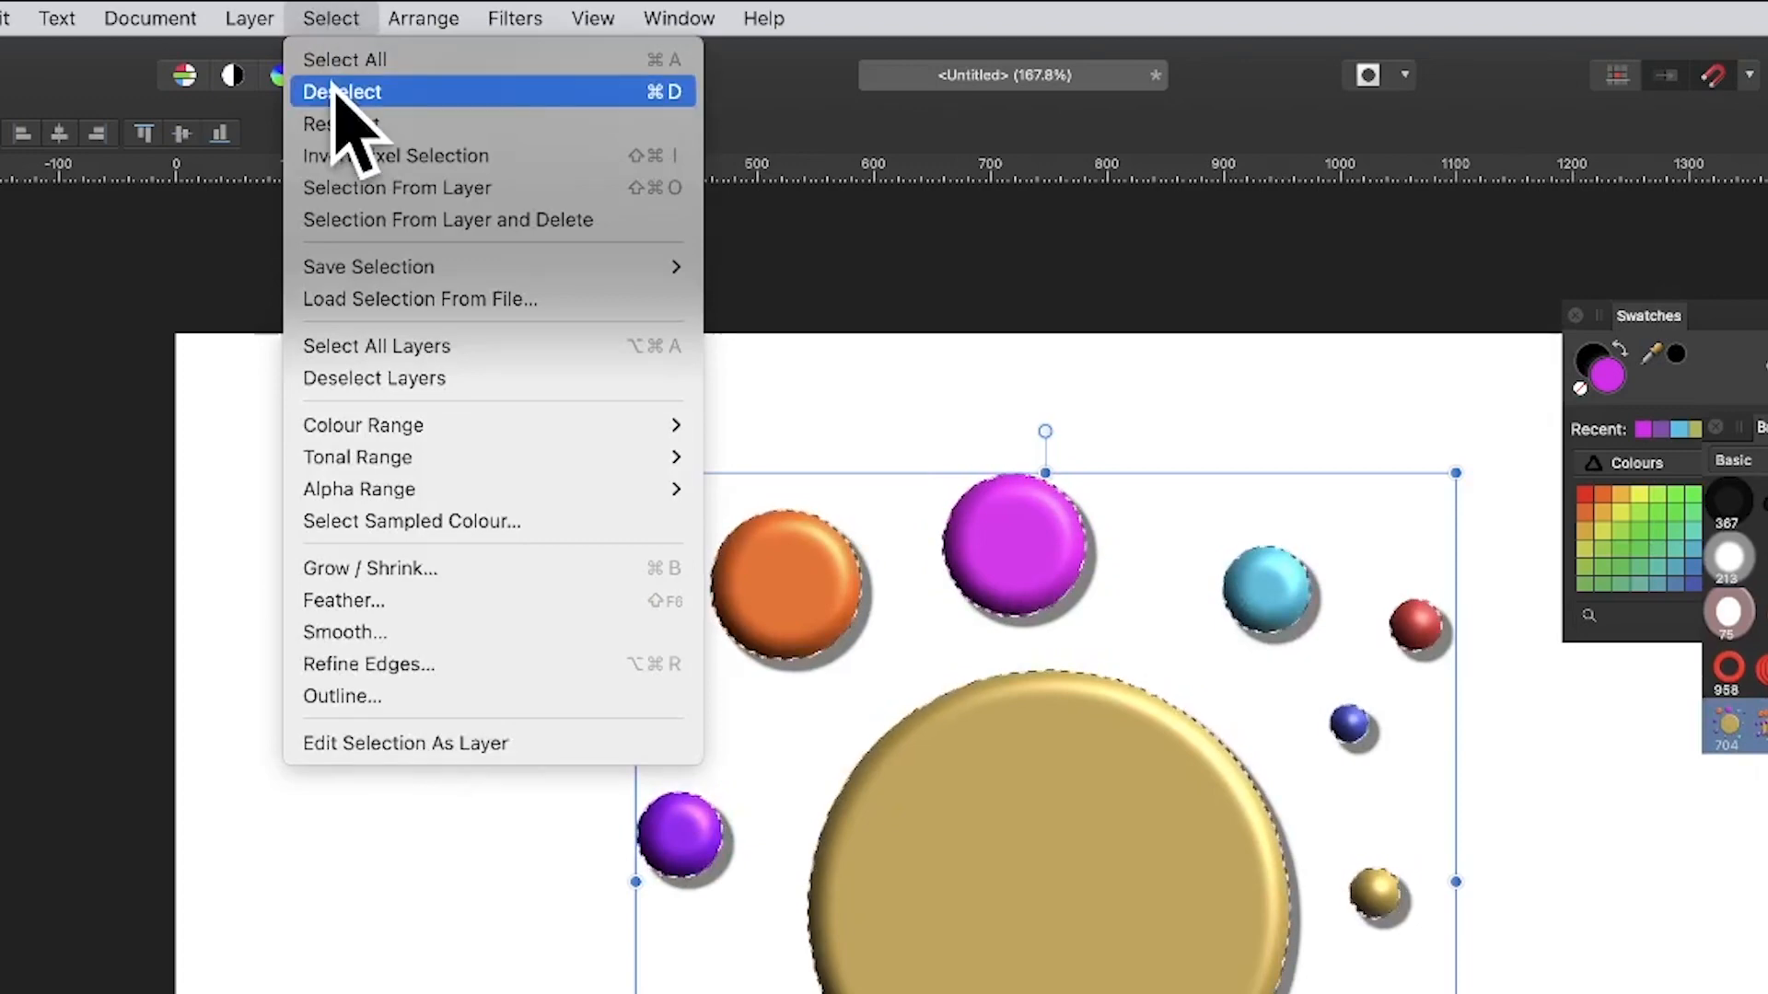
click(339, 92)
key(Delete)
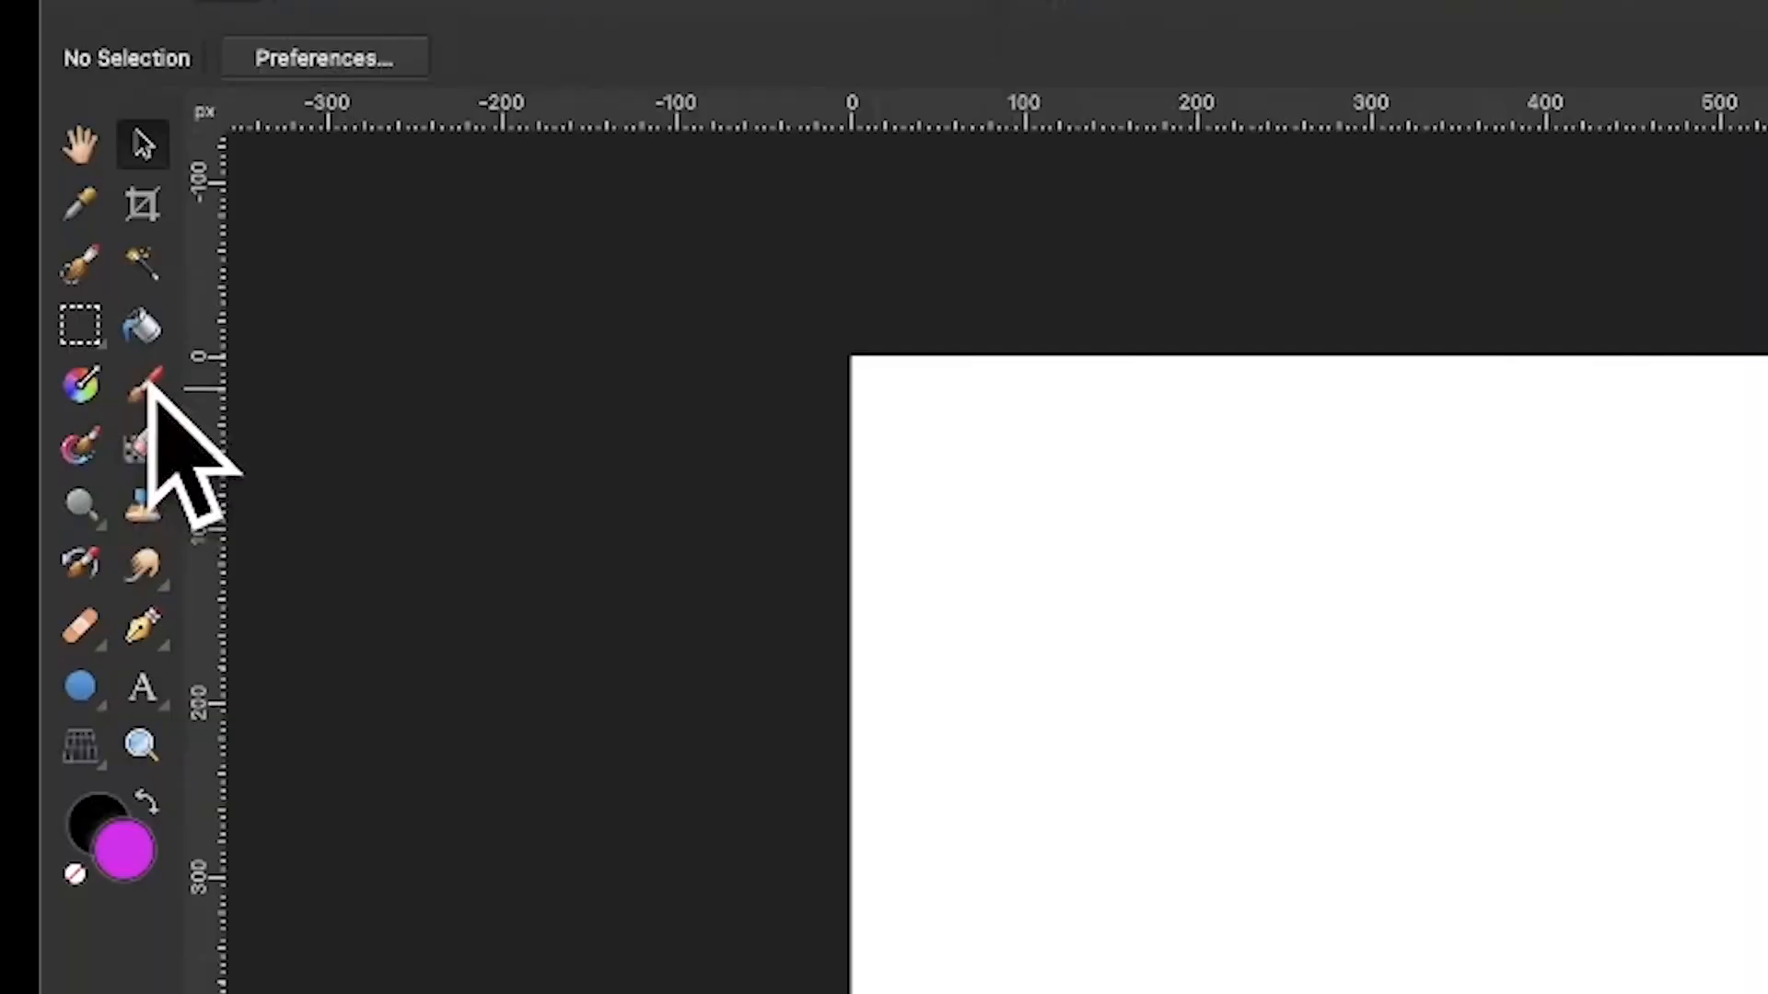
Paint a test stroke on the canvas with the new circles brush at 704 px and undo it.
click(40, 200)
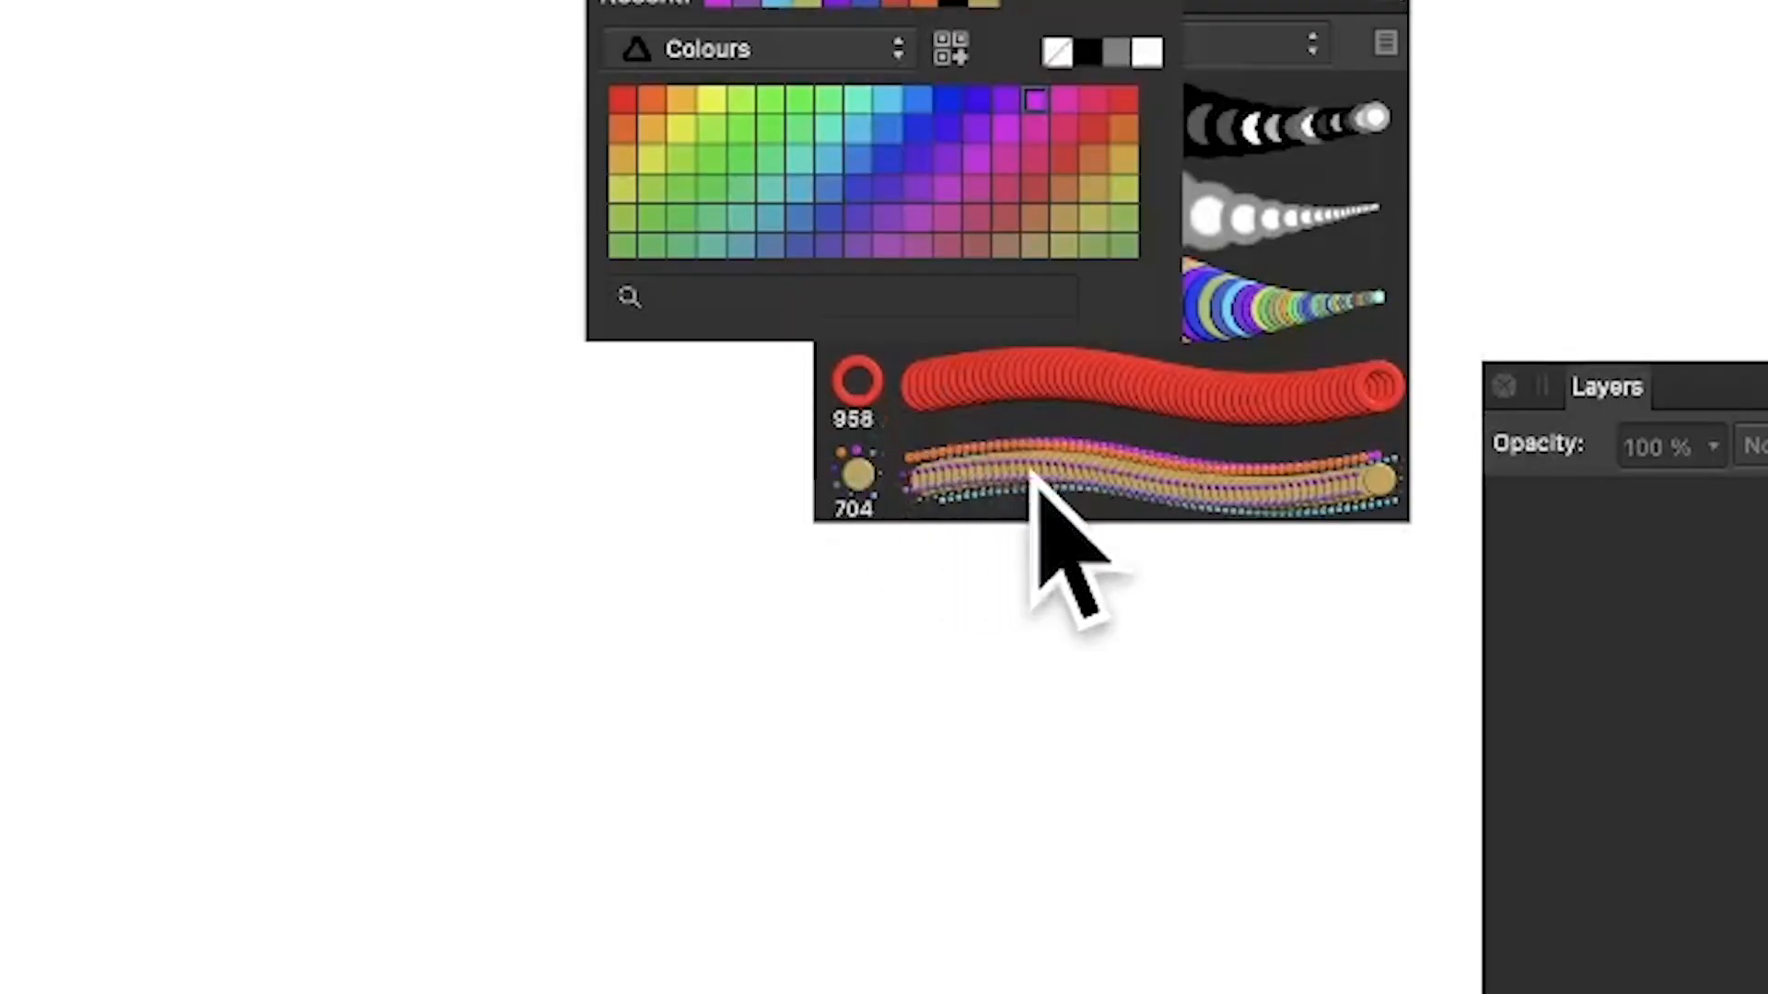
click(1234, 412)
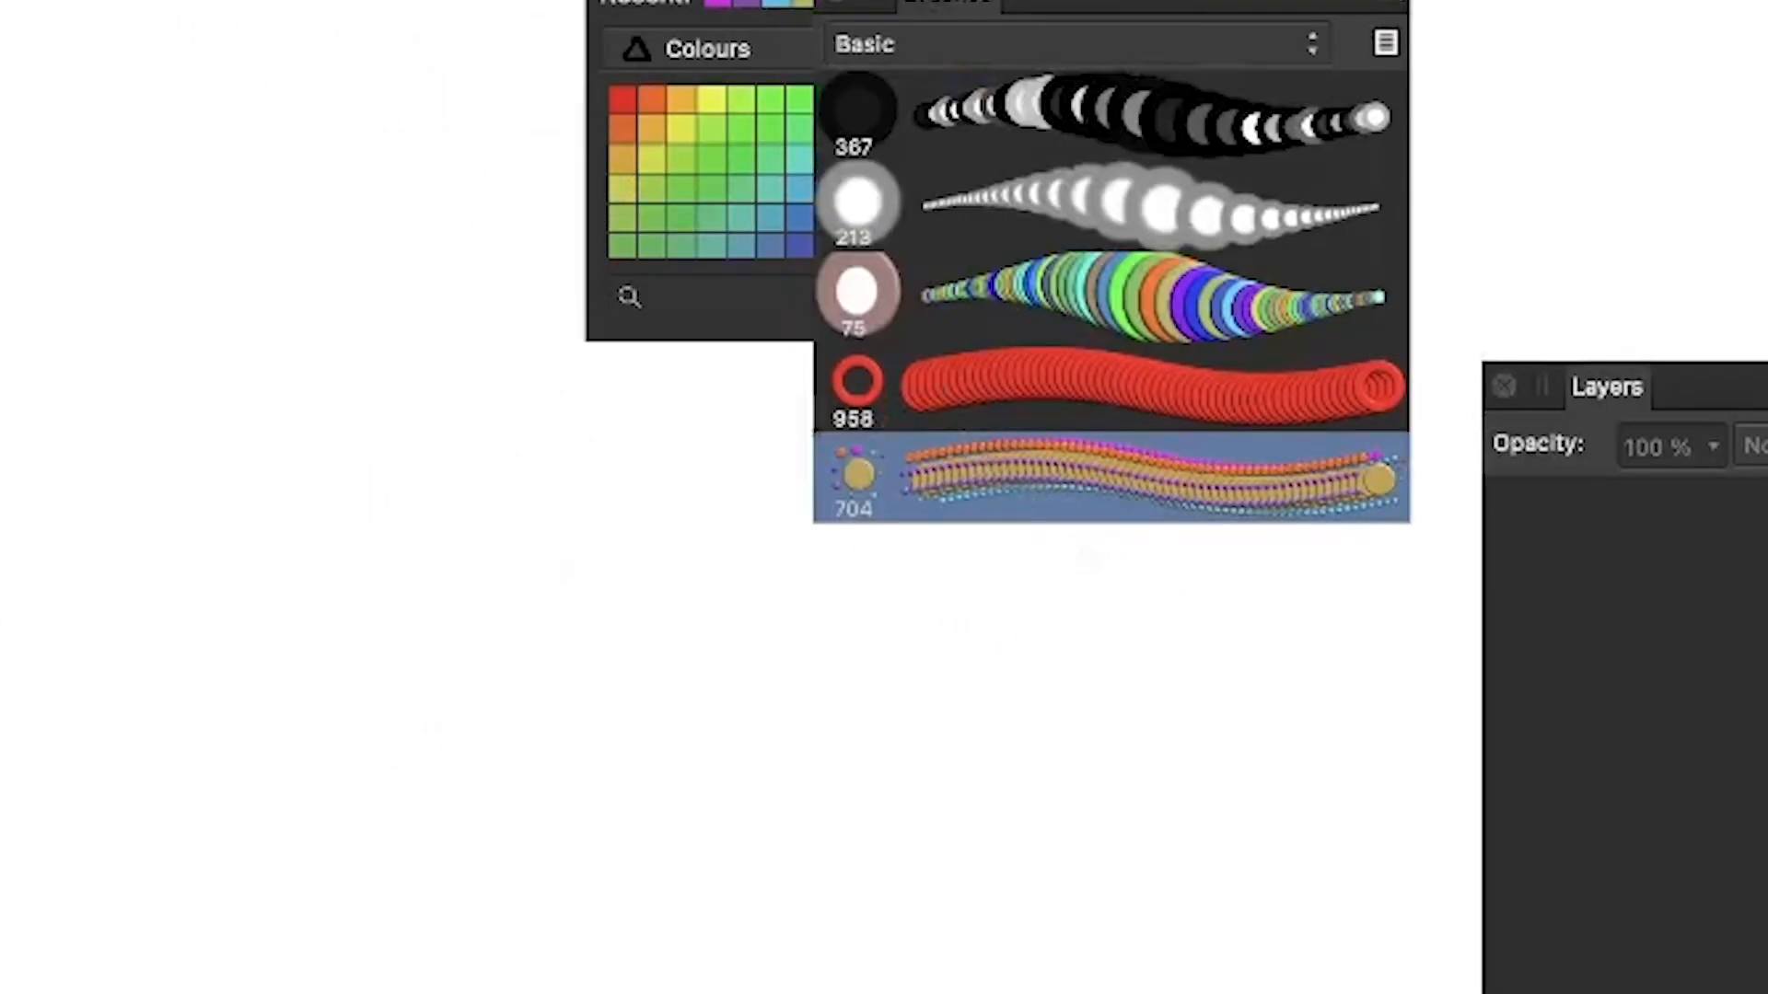
mouse_move(432, 424)
mouse_down()
mouse_move(594, 368)
mouse_move(691, 419)
mouse_move(985, 446)
mouse_move(838, 258)
mouse_up()
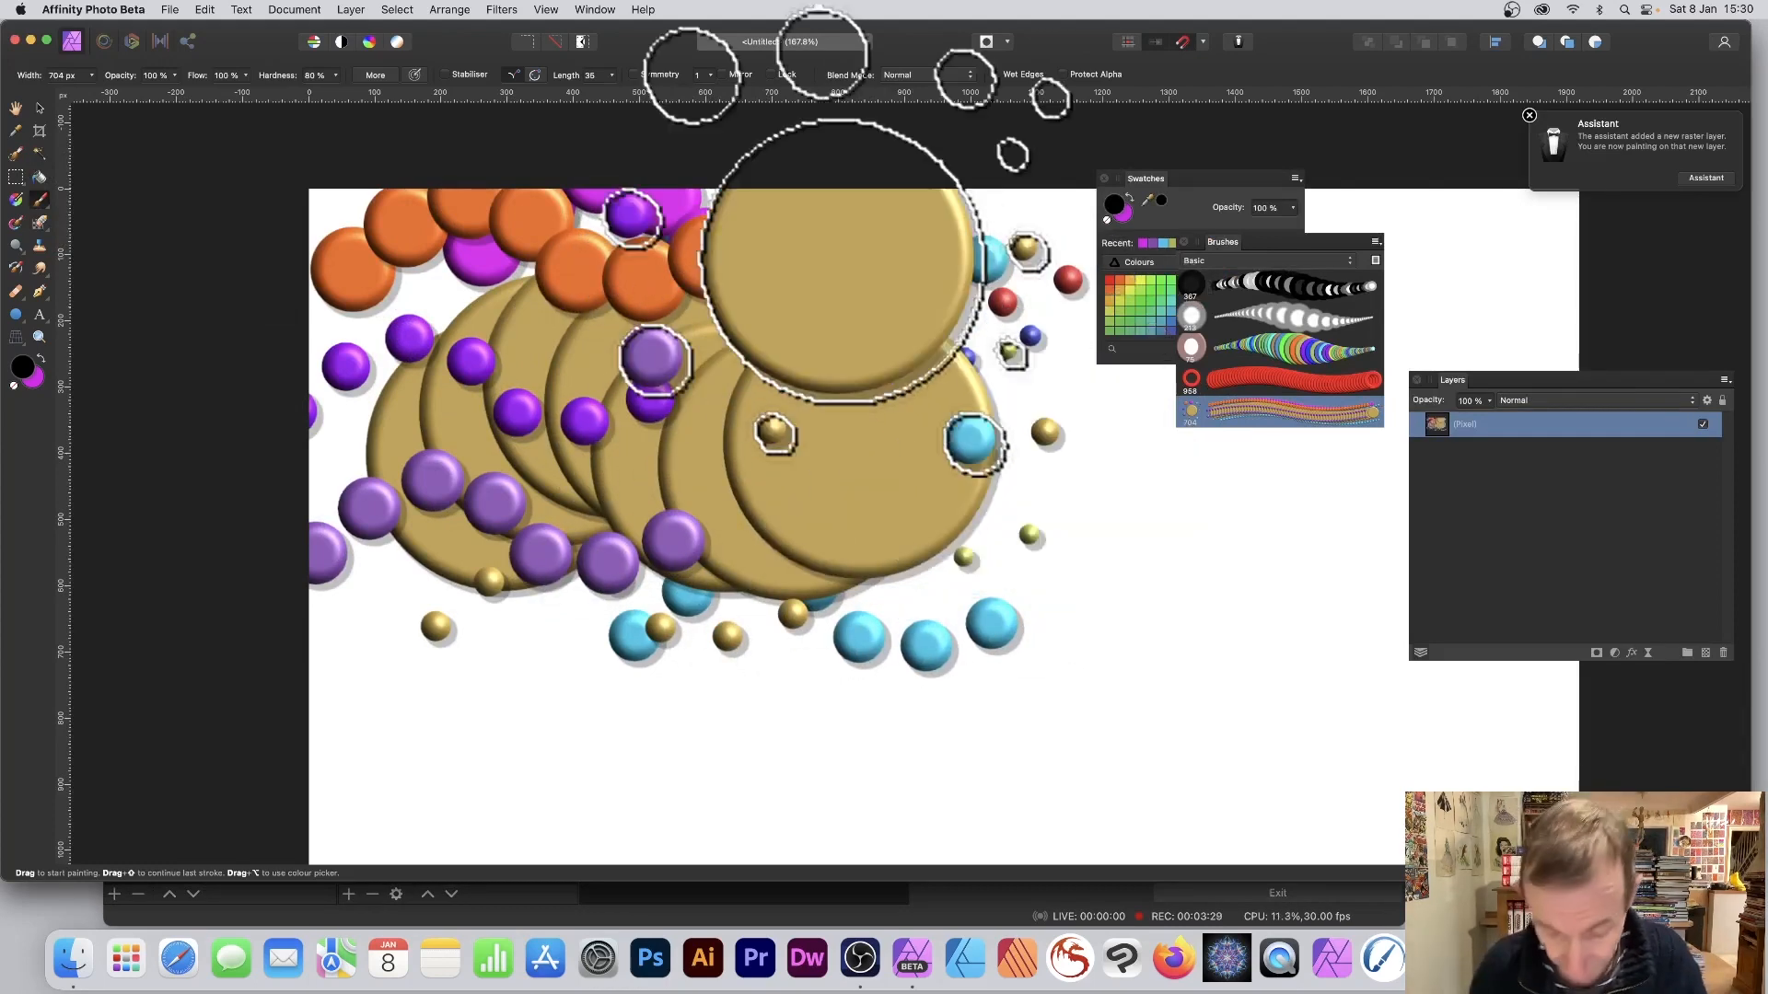
key(super+z)
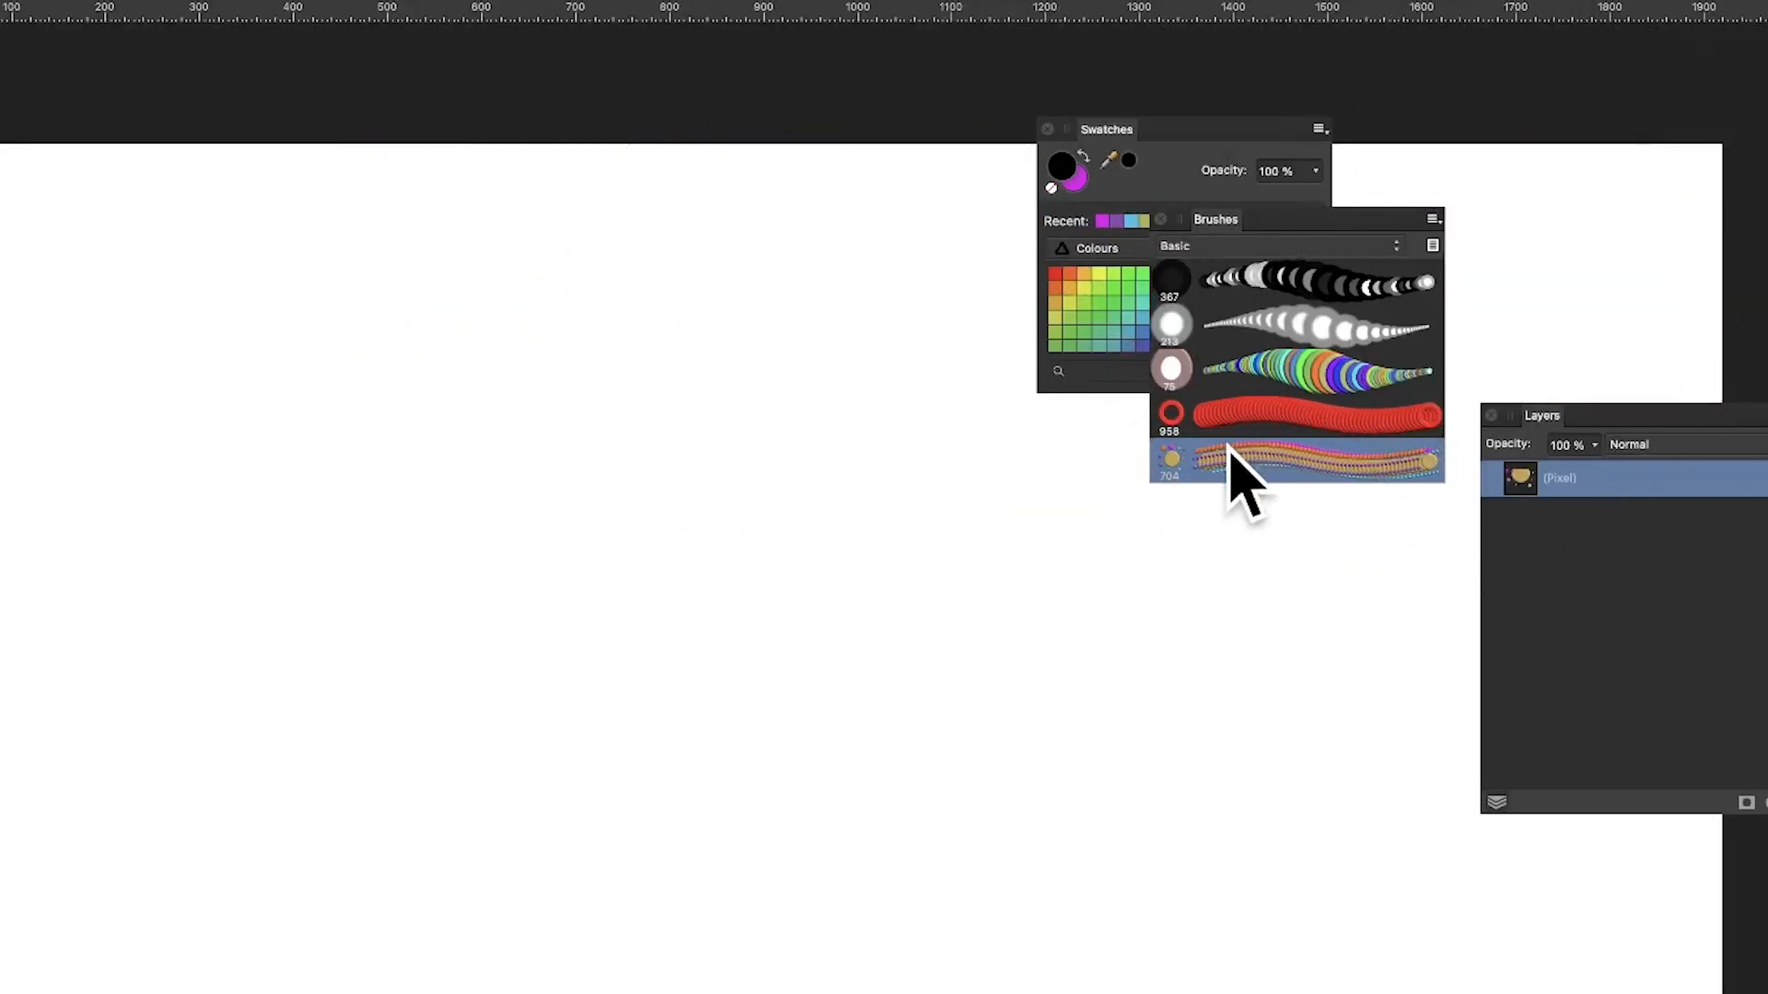
Set the circles brush's size to 394.7 px and spacing to 1 %, then paint a looping test stroke and undo it.
double_click(1187, 468)
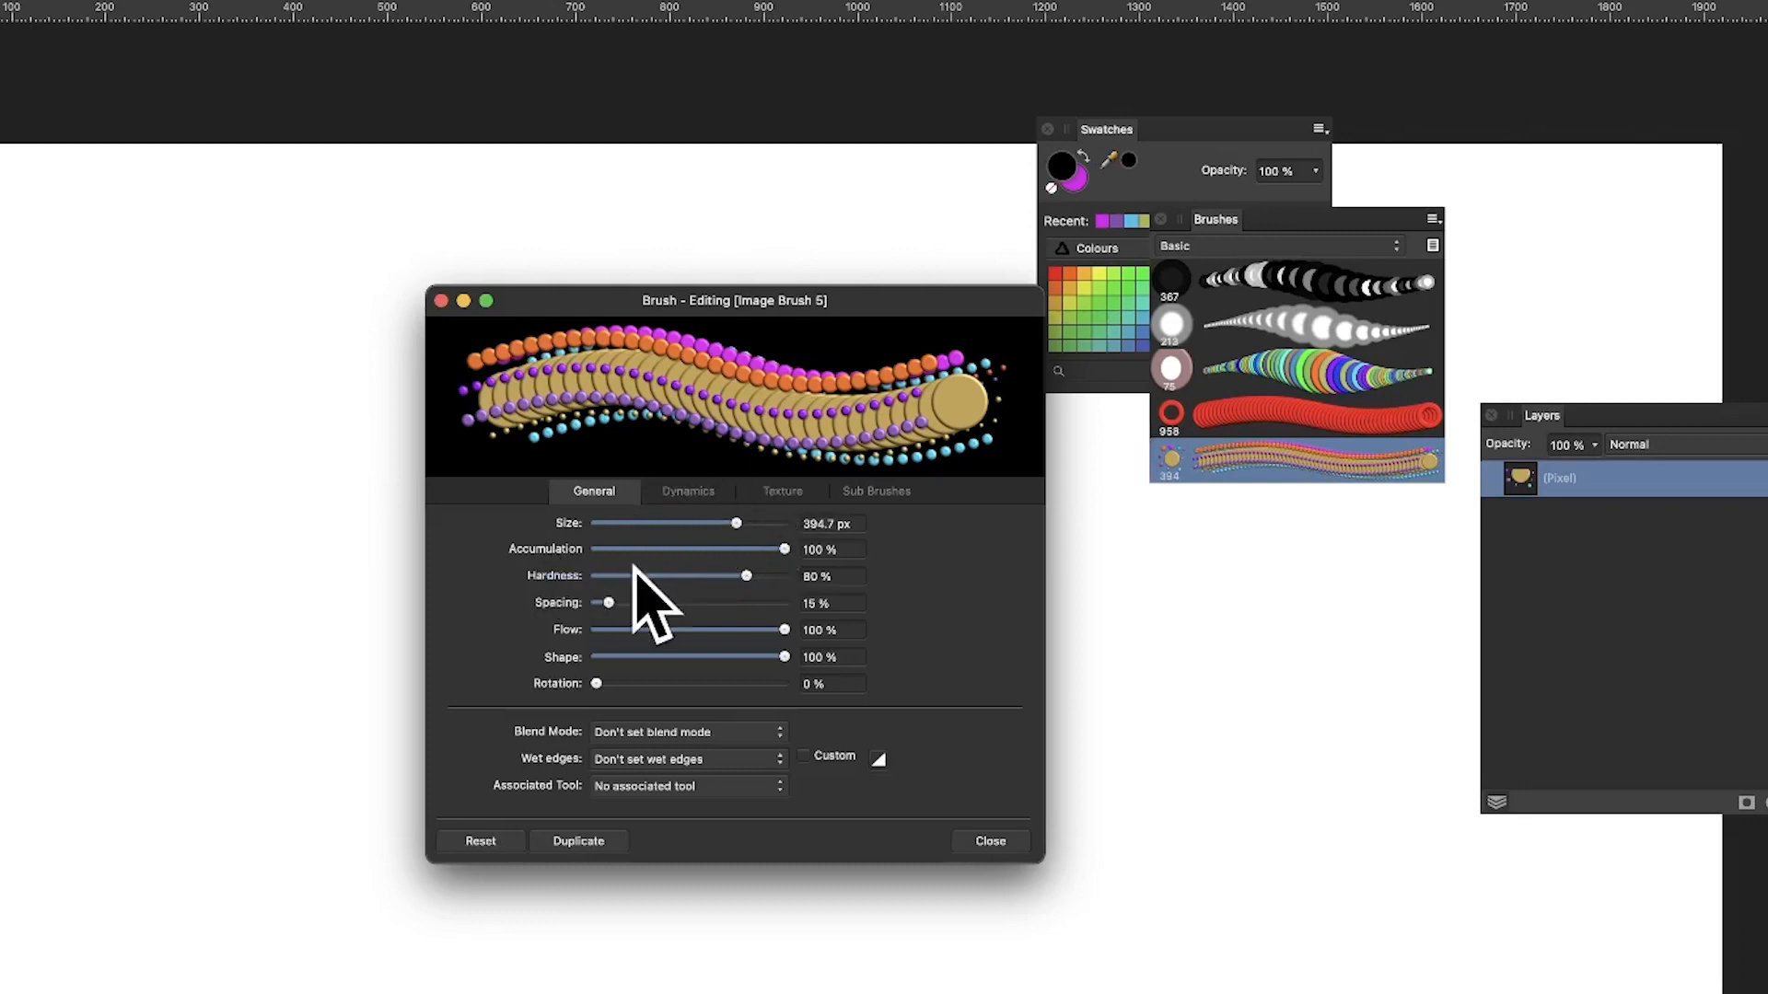
drag(606, 605, 595, 604)
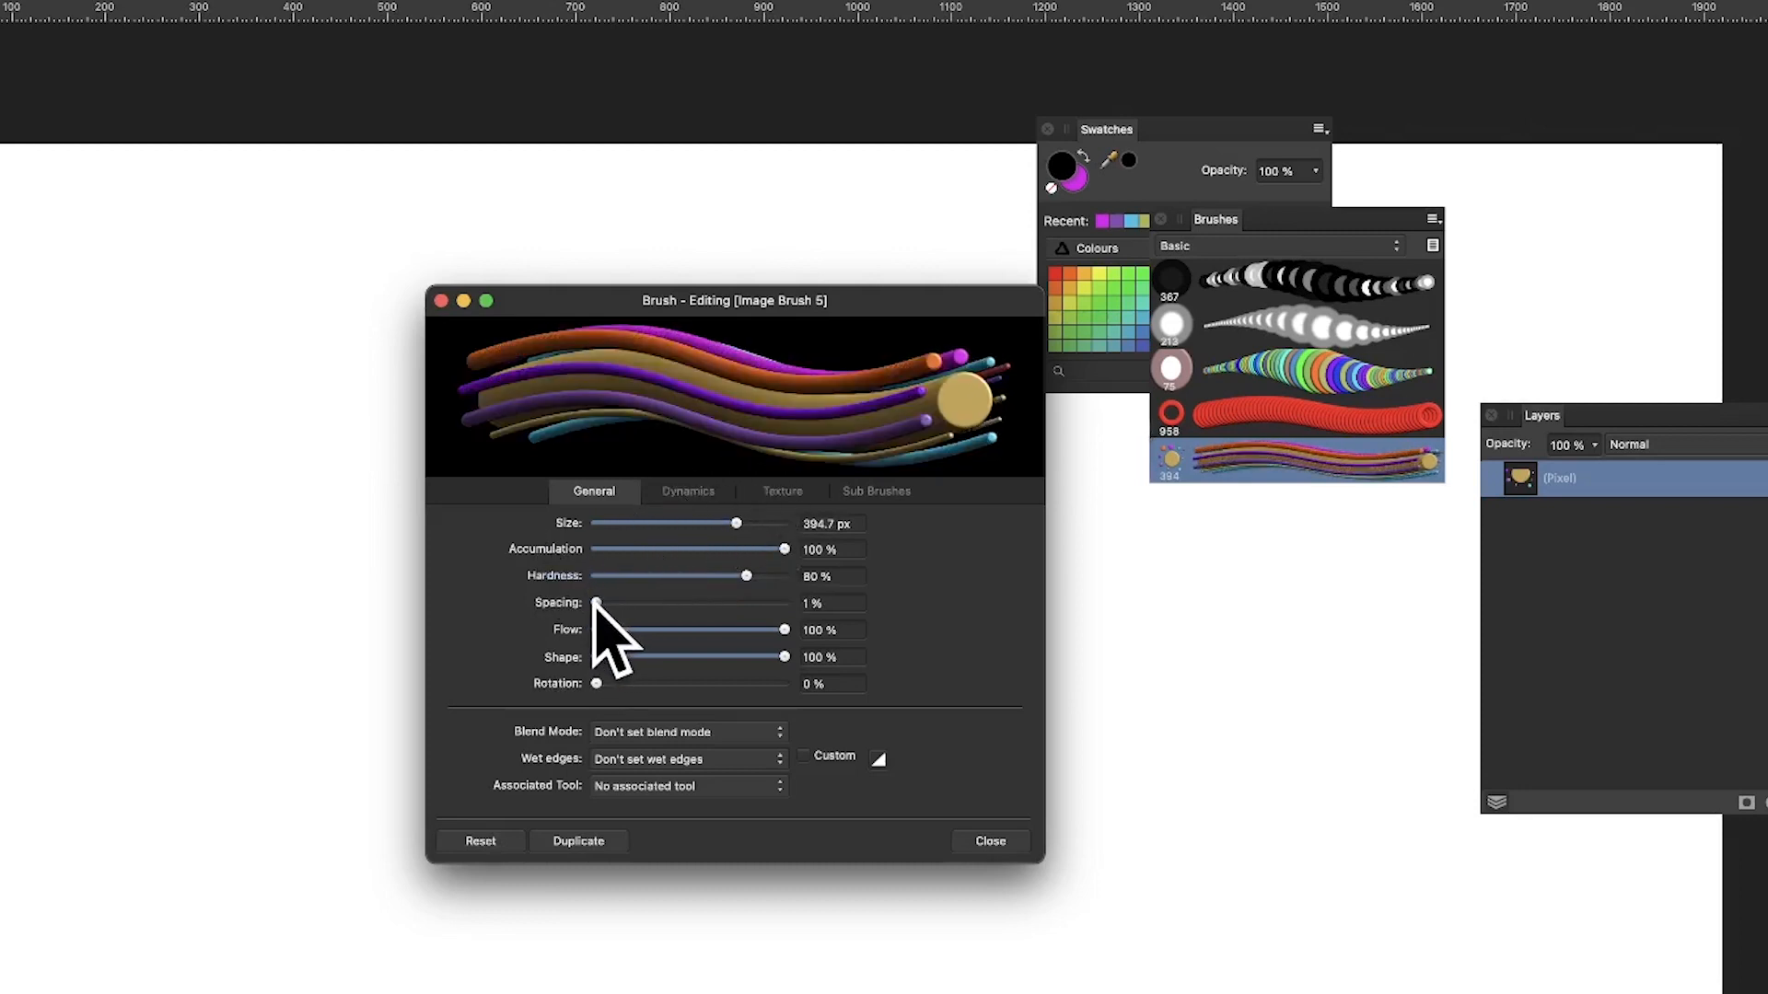
drag(653, 313, 1174, 307)
mouse_move(118, 543)
mouse_down()
mouse_move(286, 382)
mouse_move(655, 557)
mouse_move(582, 608)
mouse_move(520, 500)
mouse_move(525, 834)
mouse_move(334, 671)
mouse_move(302, 317)
mouse_up()
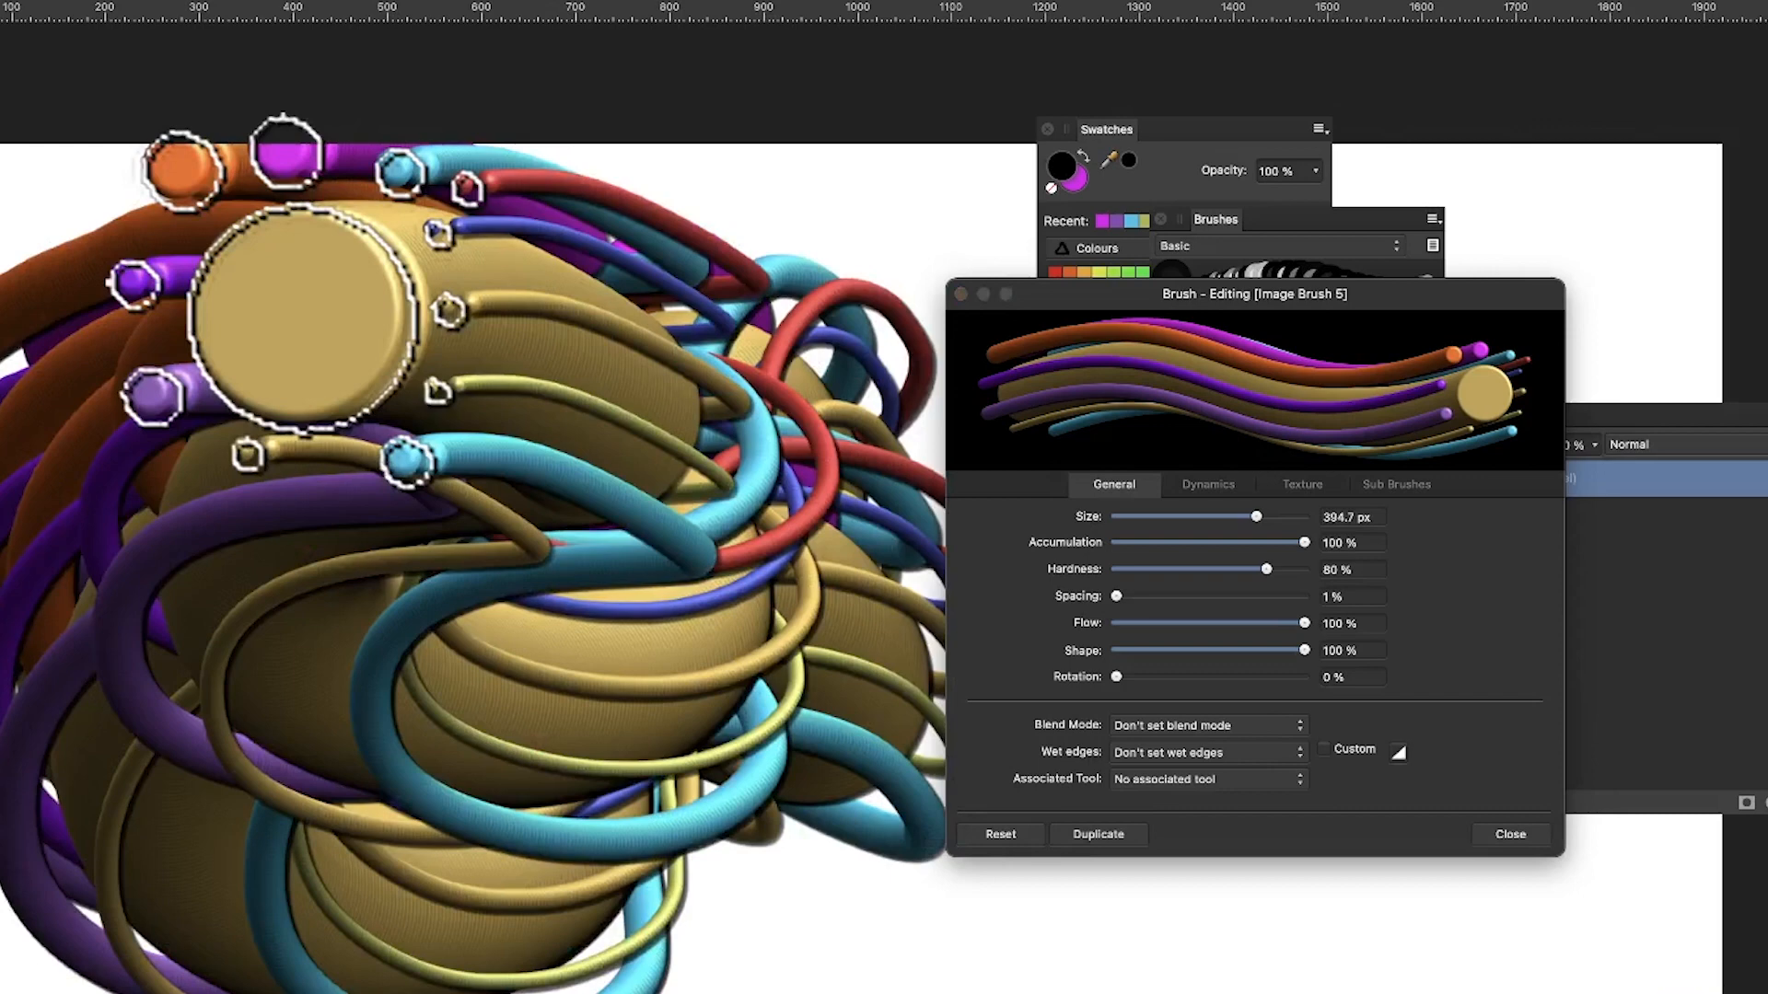
key(super+z)
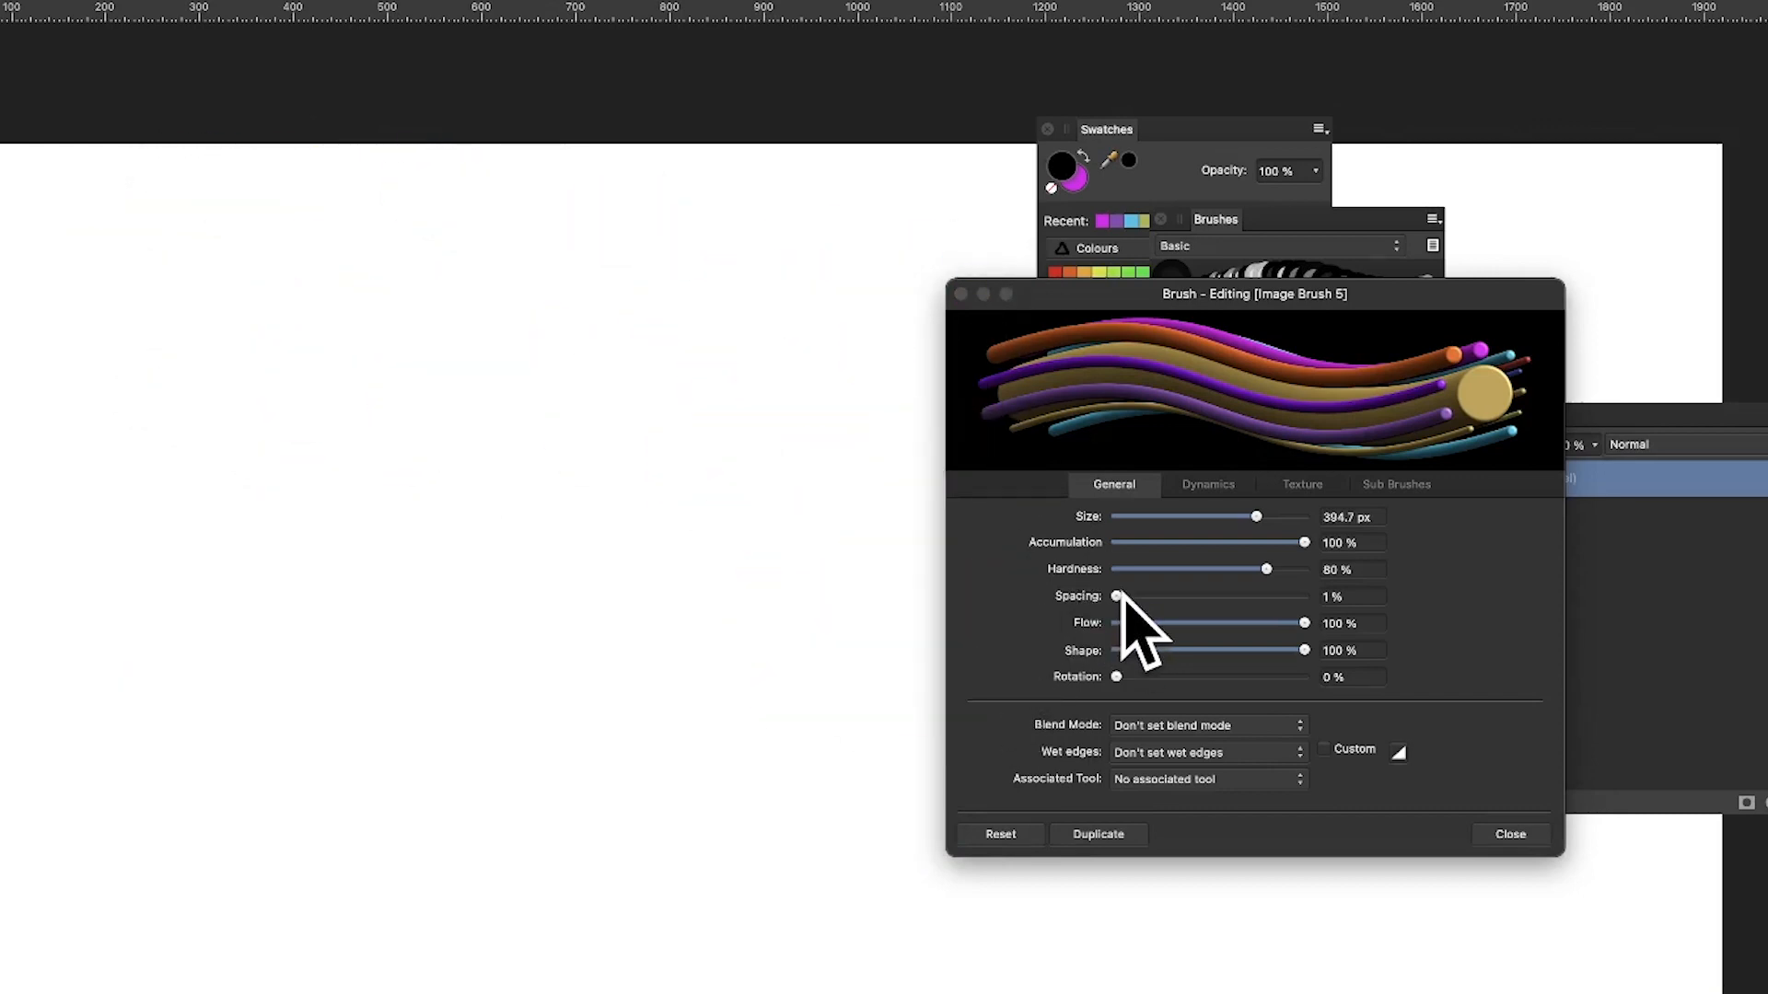
Set the brush's spacing to 12 %, size jitter to 79 %, hue jitter to 56 % and rotation jitter to 100 %.
mouse_move(1116, 678)
mouse_down()
mouse_move(1227, 679)
mouse_move(1055, 673)
mouse_move(1203, 684)
mouse_move(1092, 672)
mouse_up()
drag(1120, 596, 1127, 596)
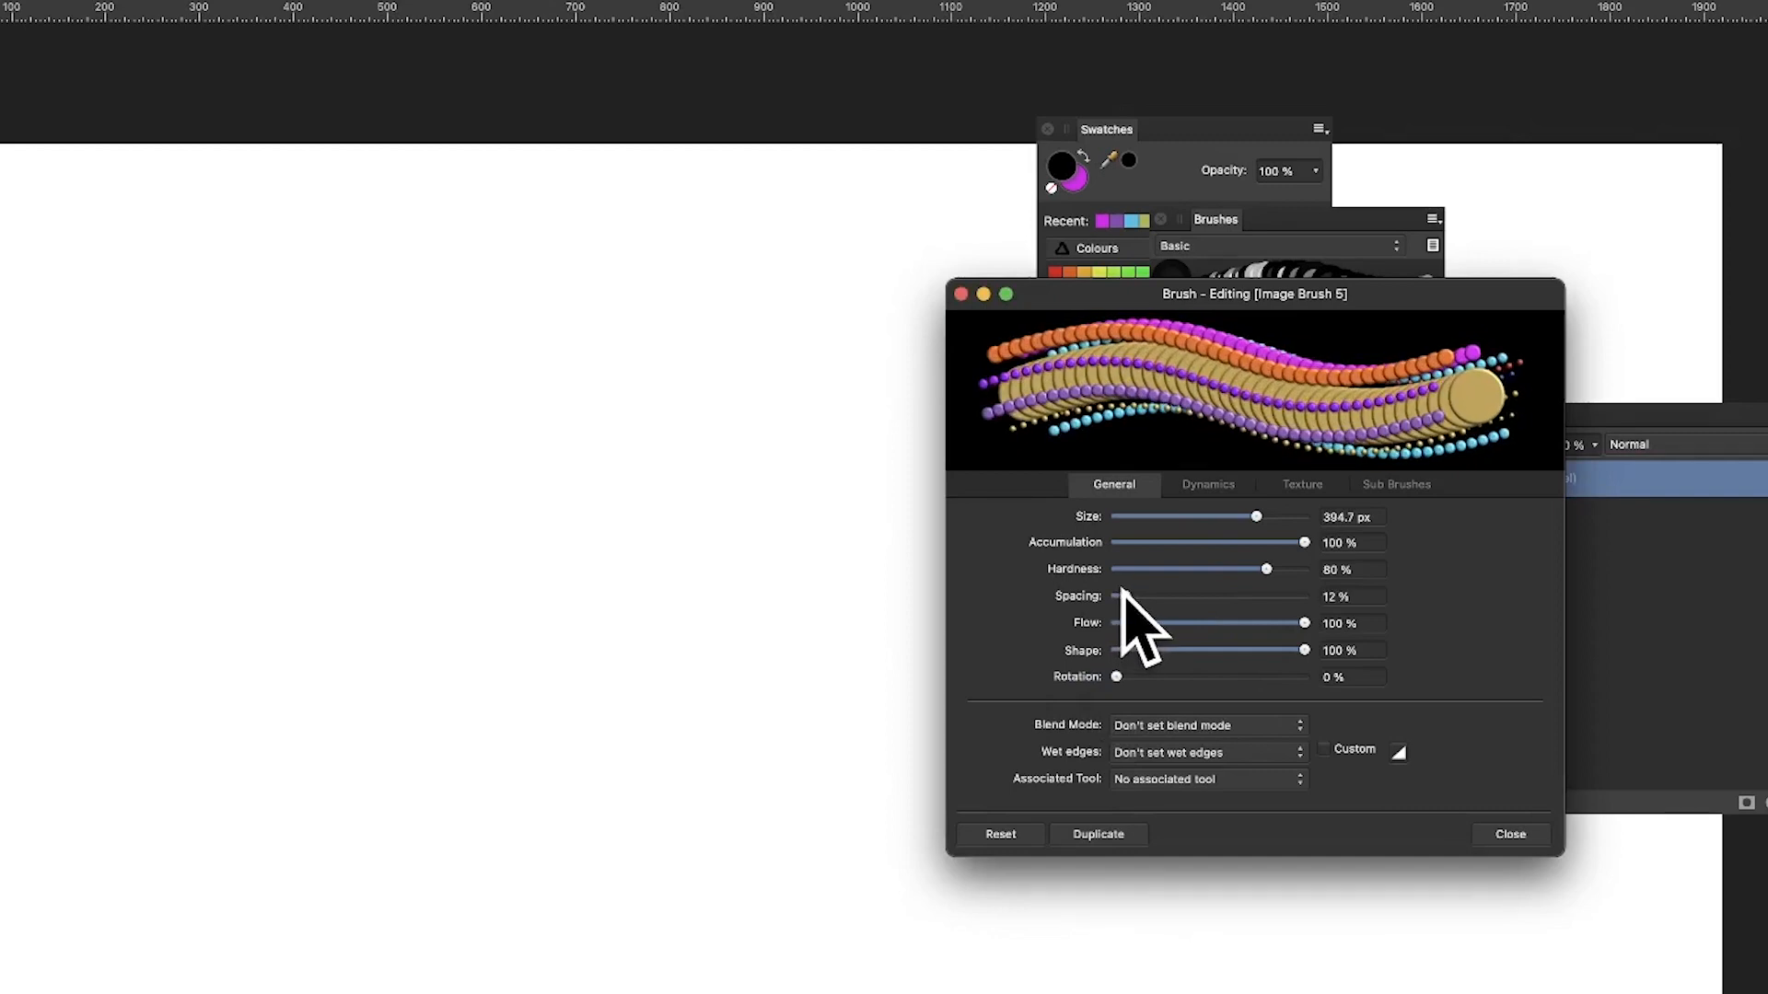
click(1210, 486)
drag(1126, 506, 1265, 514)
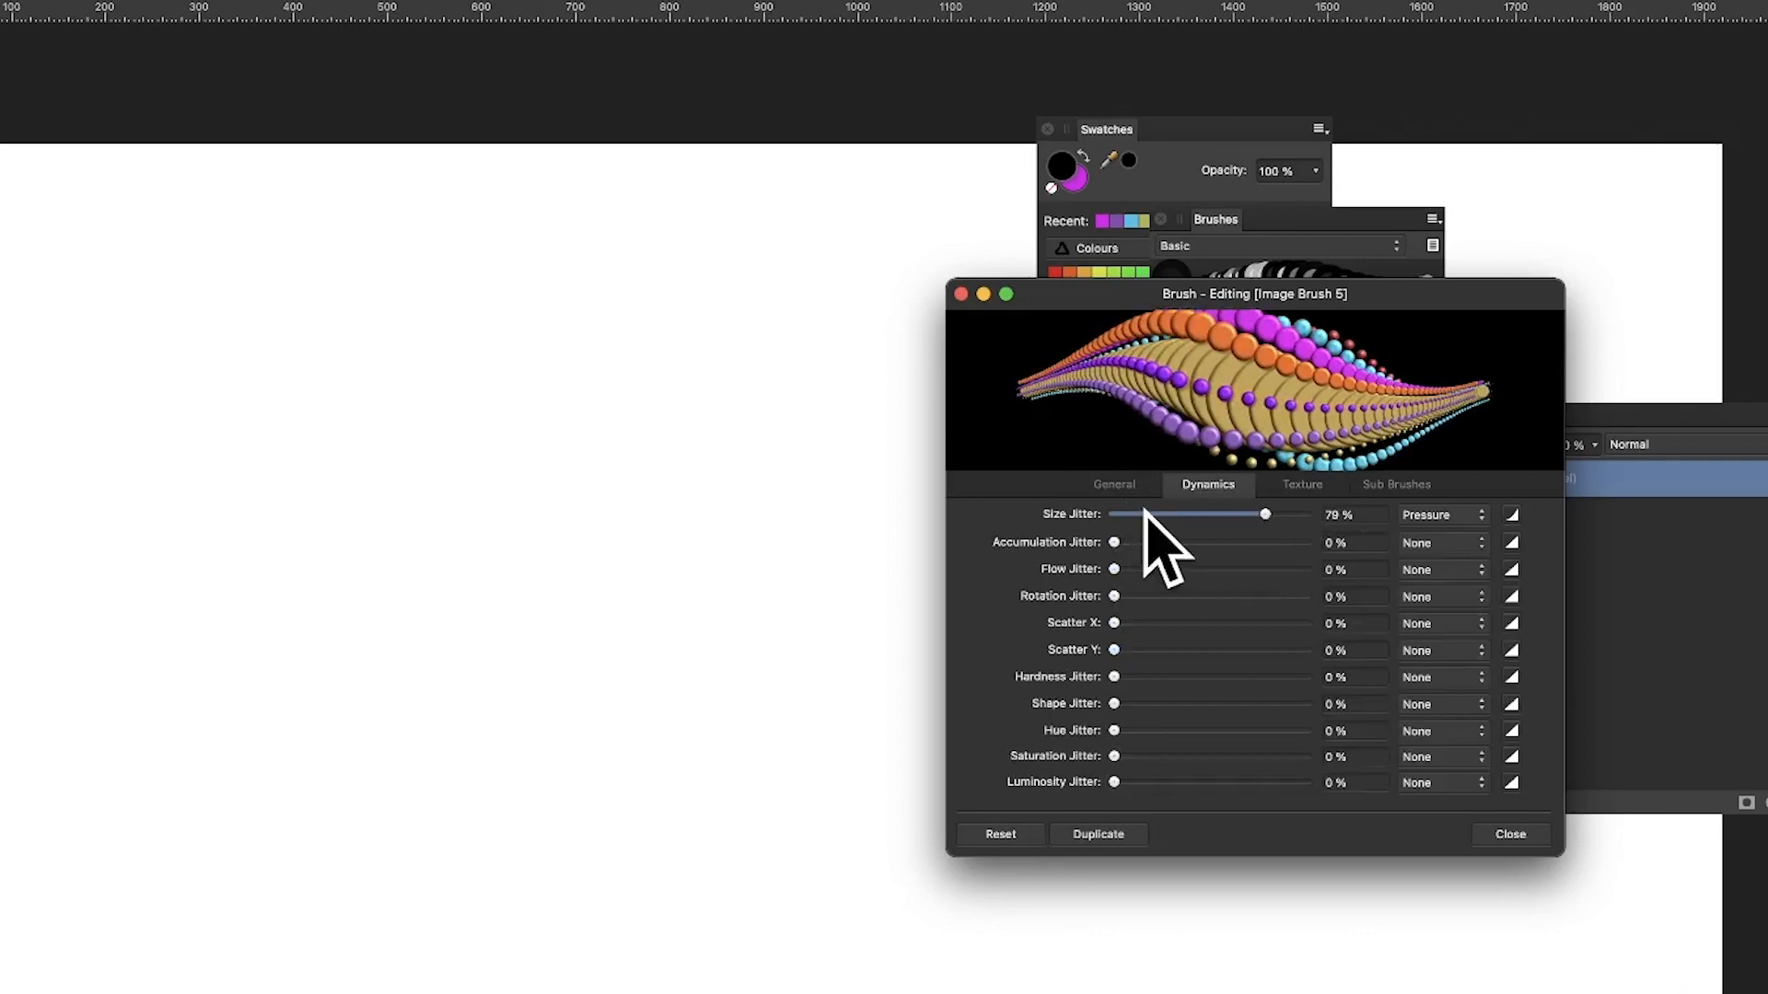
drag(1134, 726, 1221, 731)
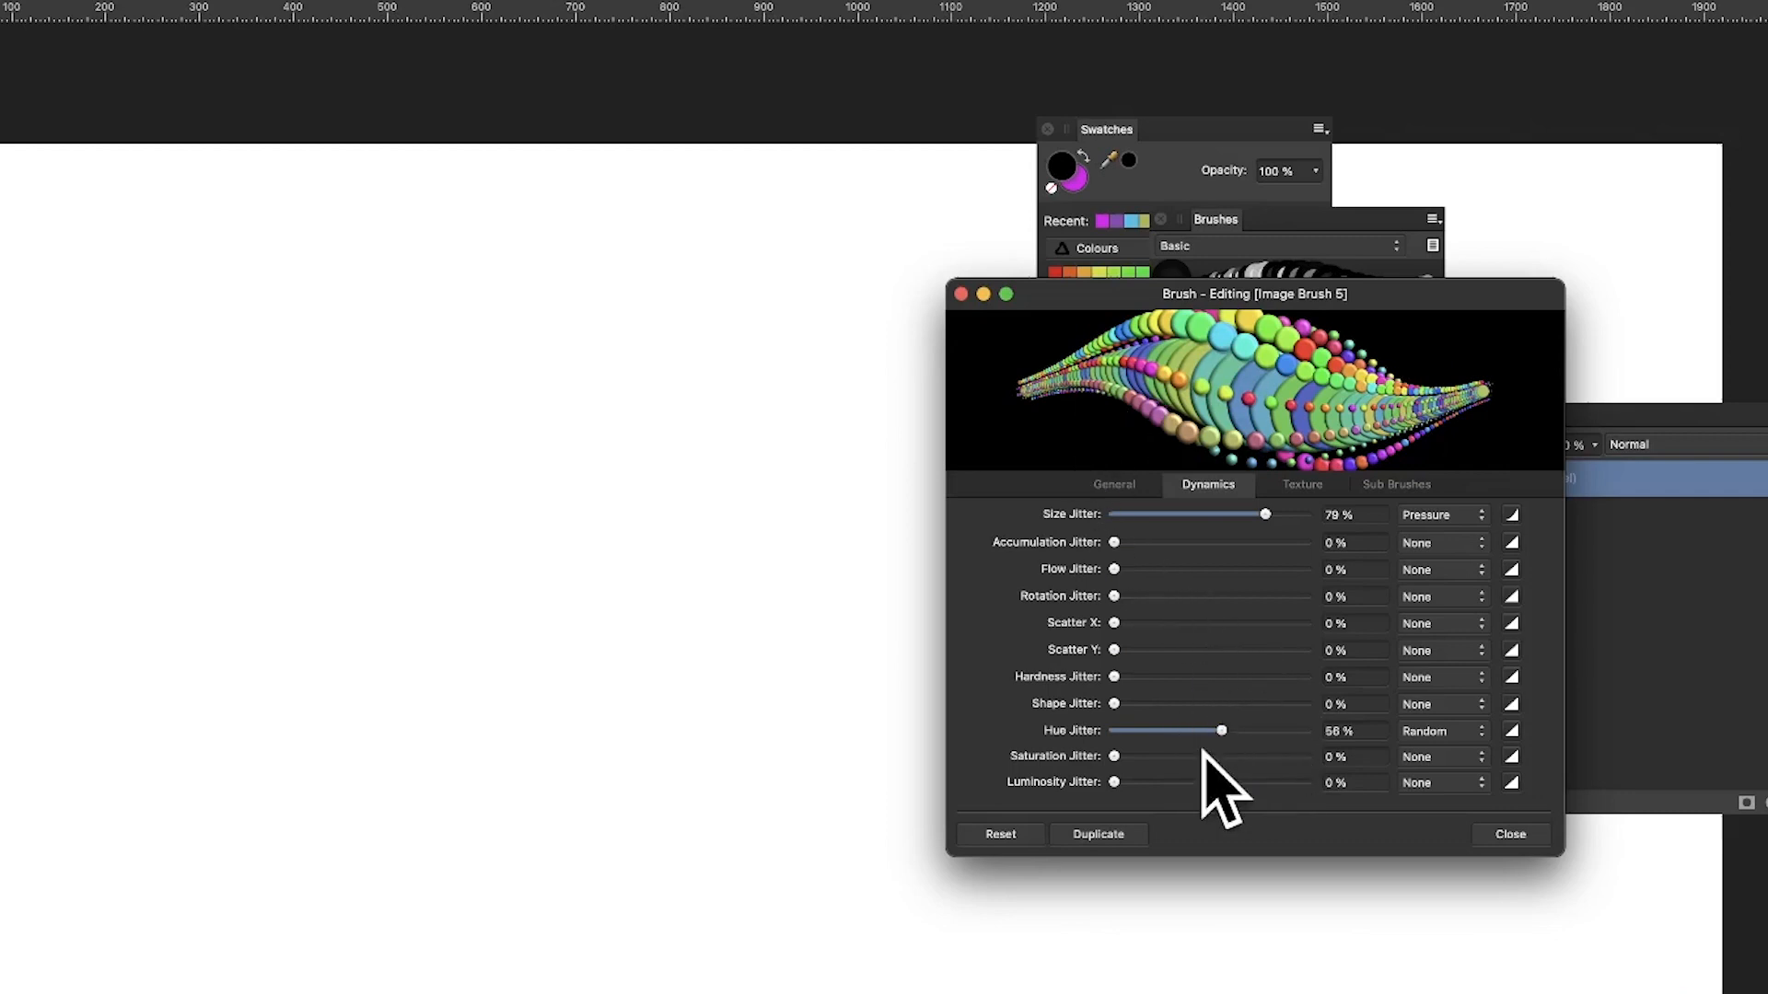
drag(1116, 596, 1319, 598)
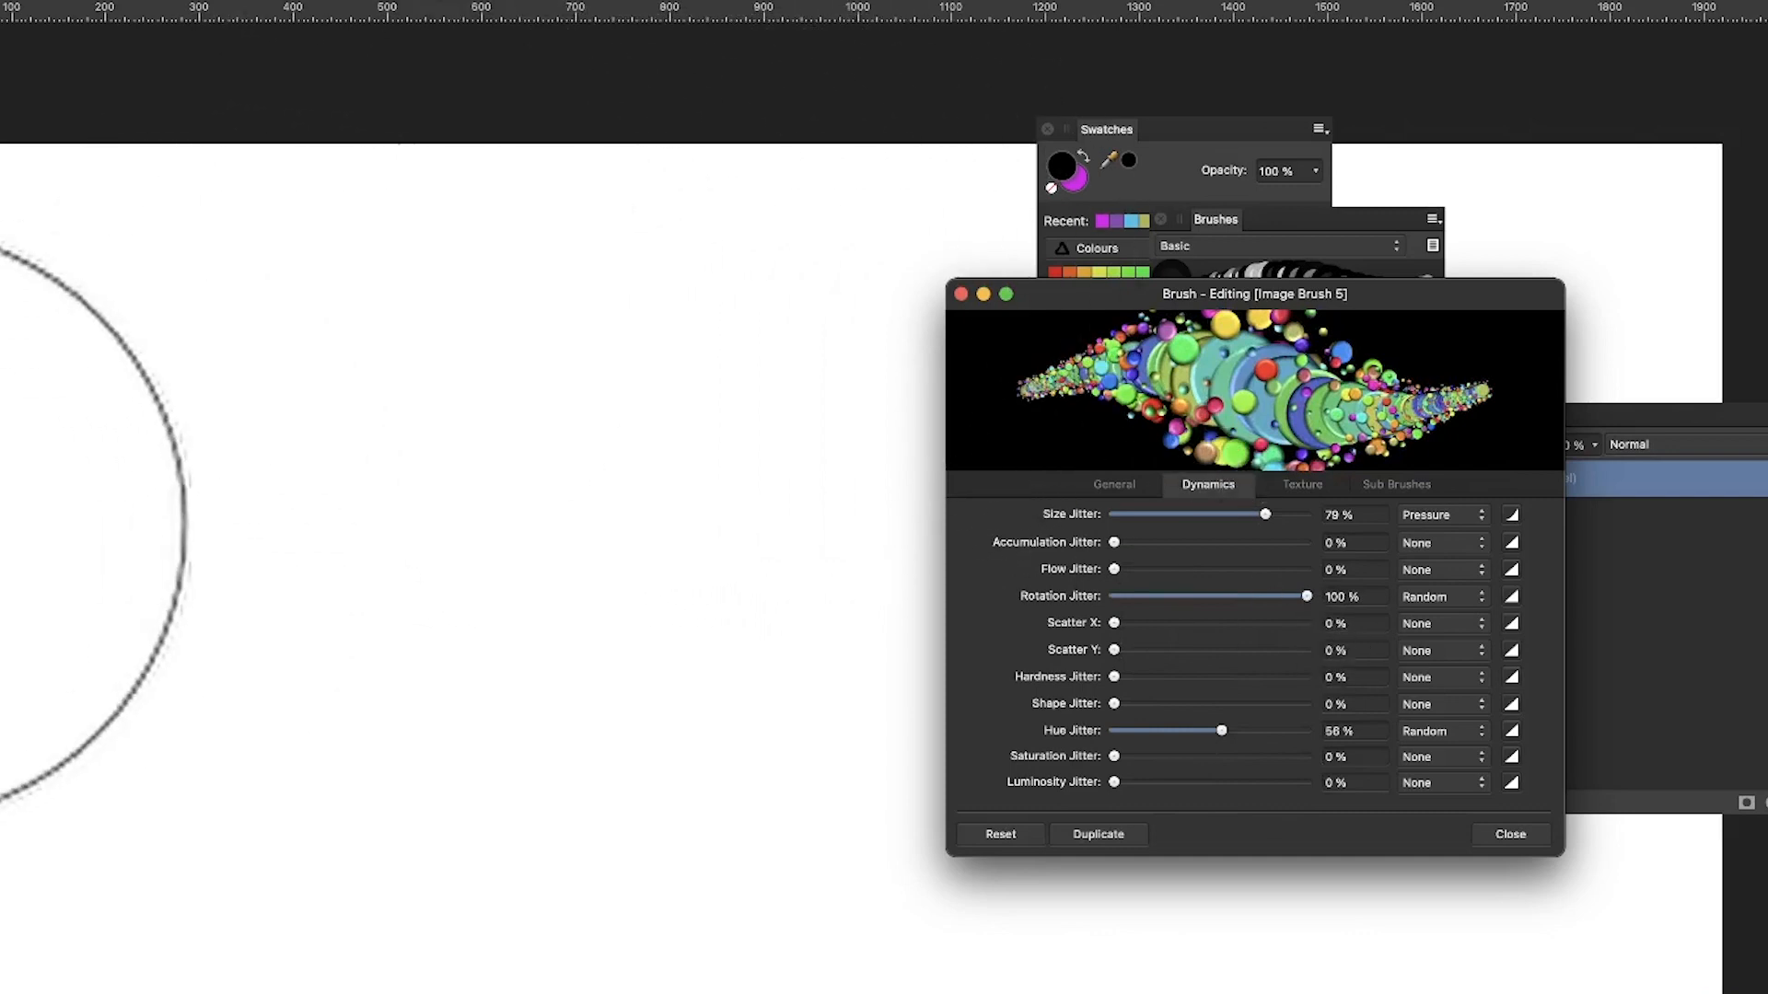
Paint a test stroke with the jittered circles brush and undo it.
mouse_move(2, 471)
mouse_down()
mouse_move(46, 489)
mouse_move(195, 357)
mouse_move(365, 307)
mouse_move(621, 502)
mouse_move(626, 456)
mouse_move(512, 614)
mouse_move(221, 691)
mouse_move(606, 493)
mouse_move(620, 270)
mouse_move(884, 117)
mouse_up()
key(super+z)
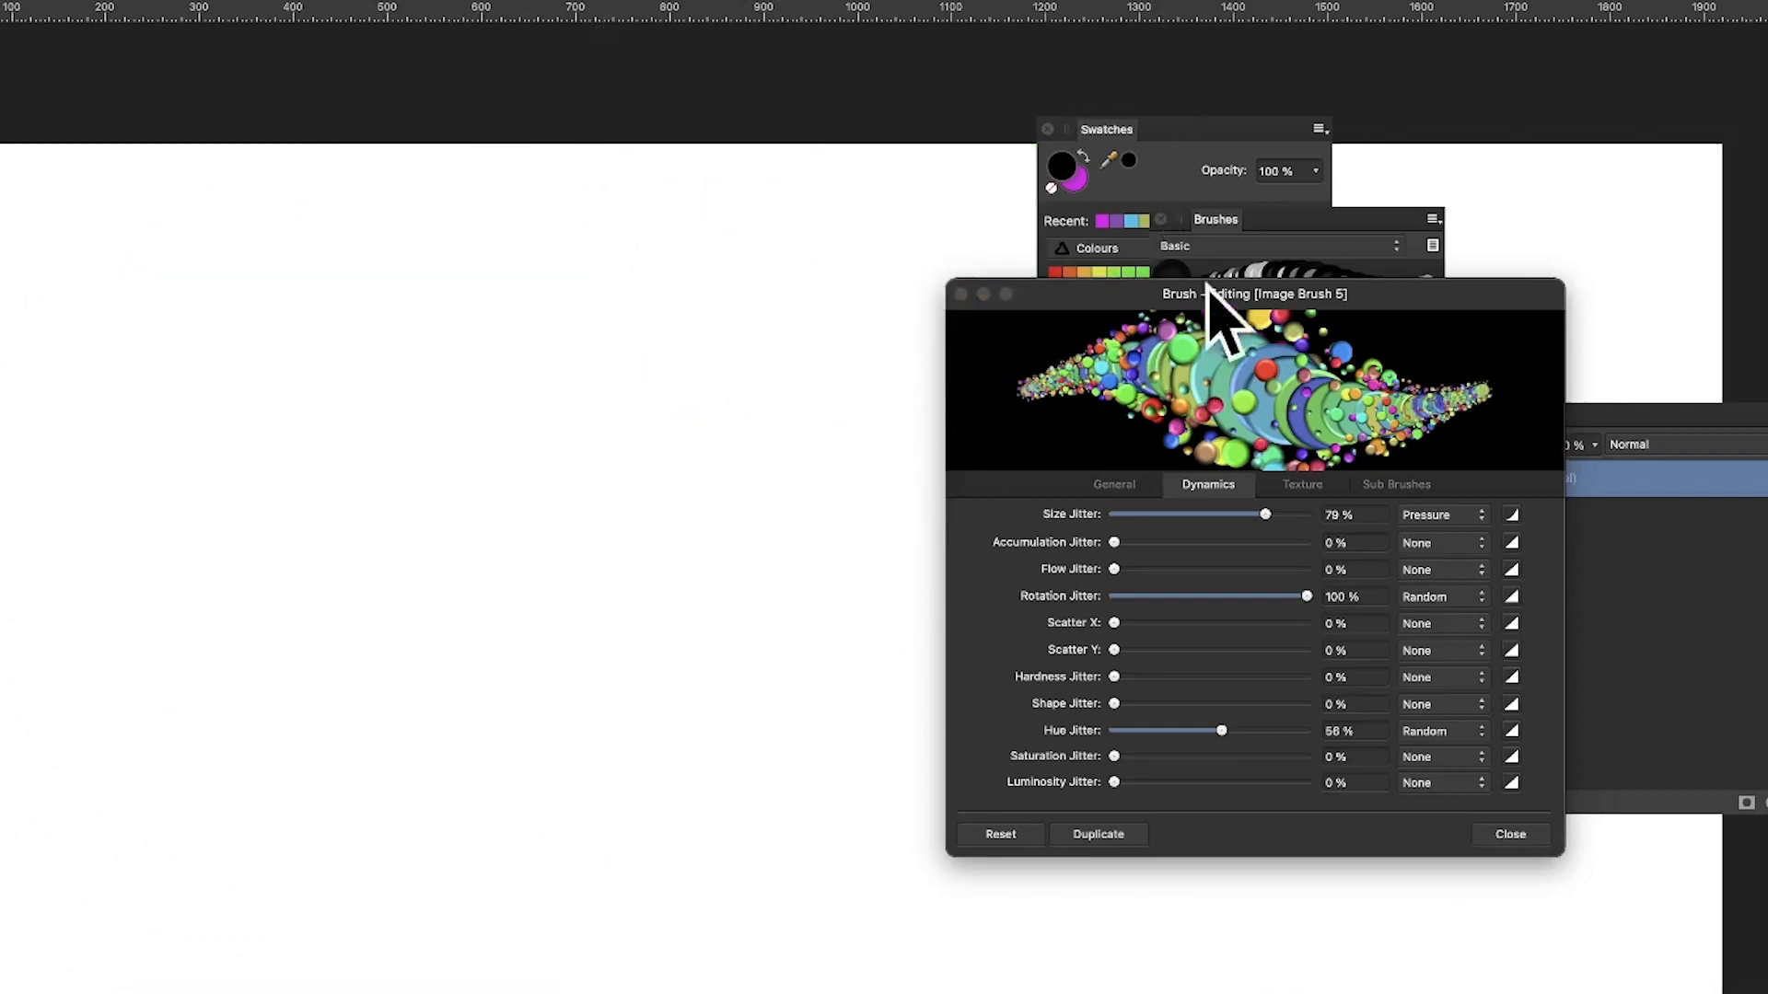
Close the Swatches panel, move the Brushes panel towards the canvas corner and close the brush editor.
drag(1151, 294, 1391, 359)
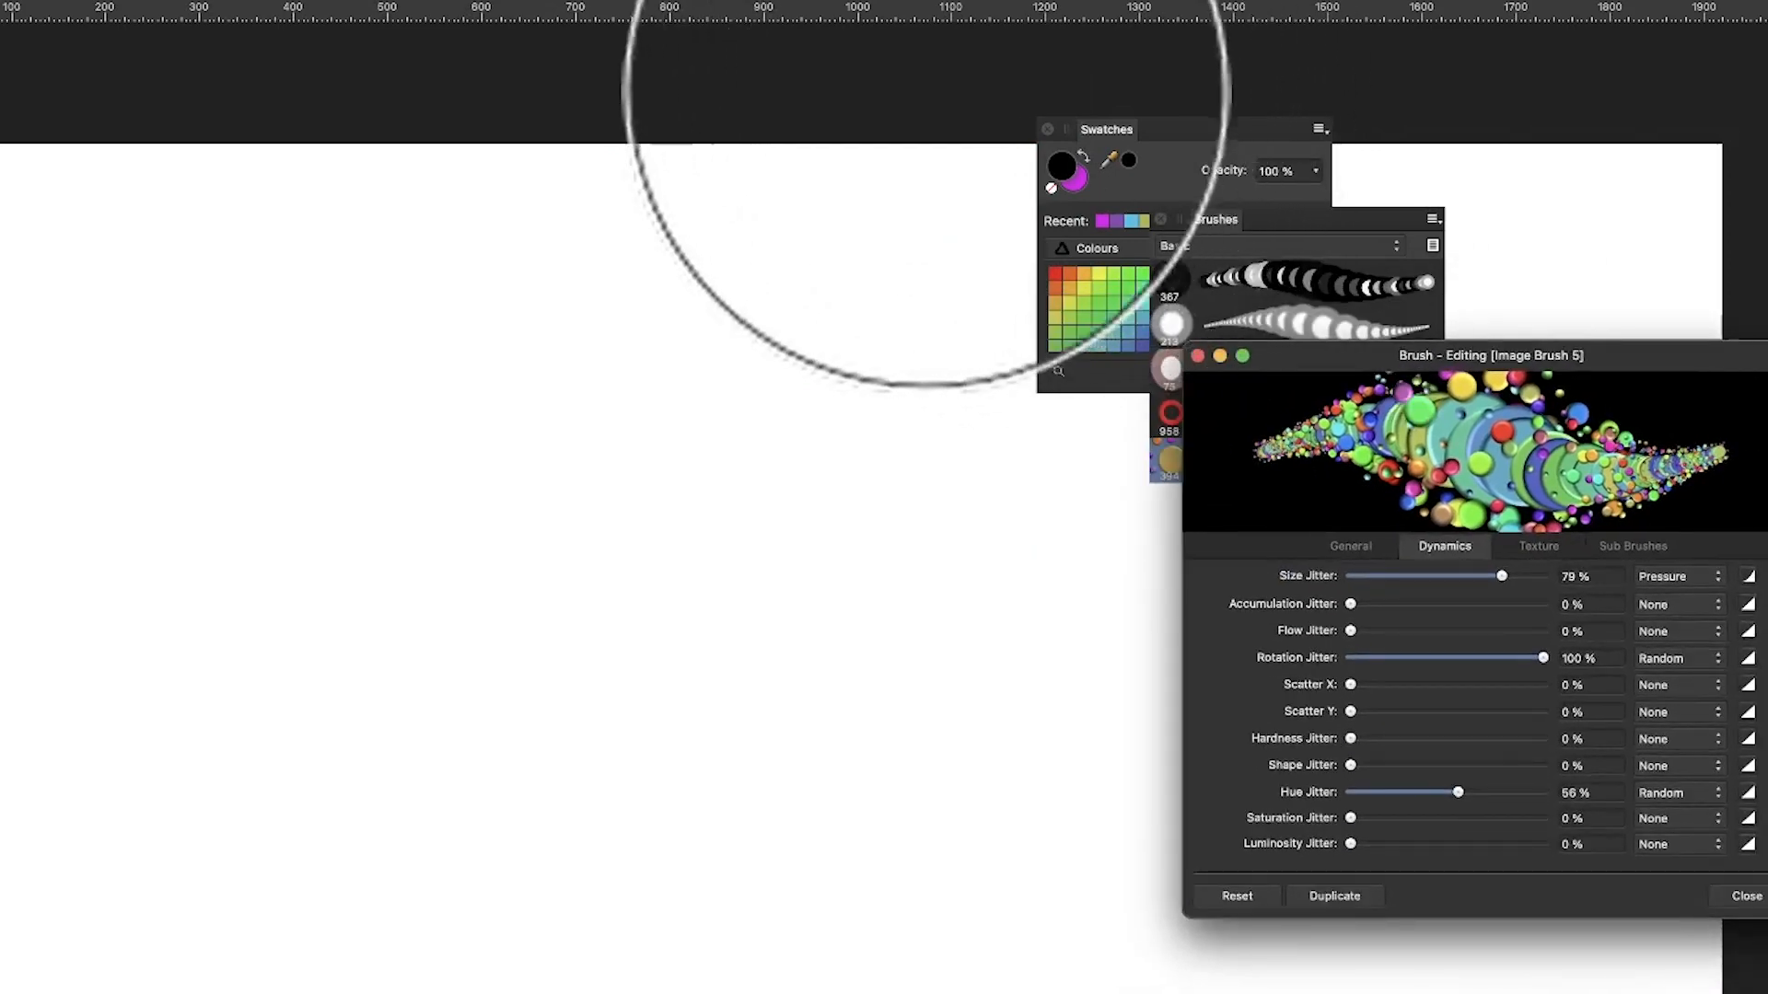
click(1048, 130)
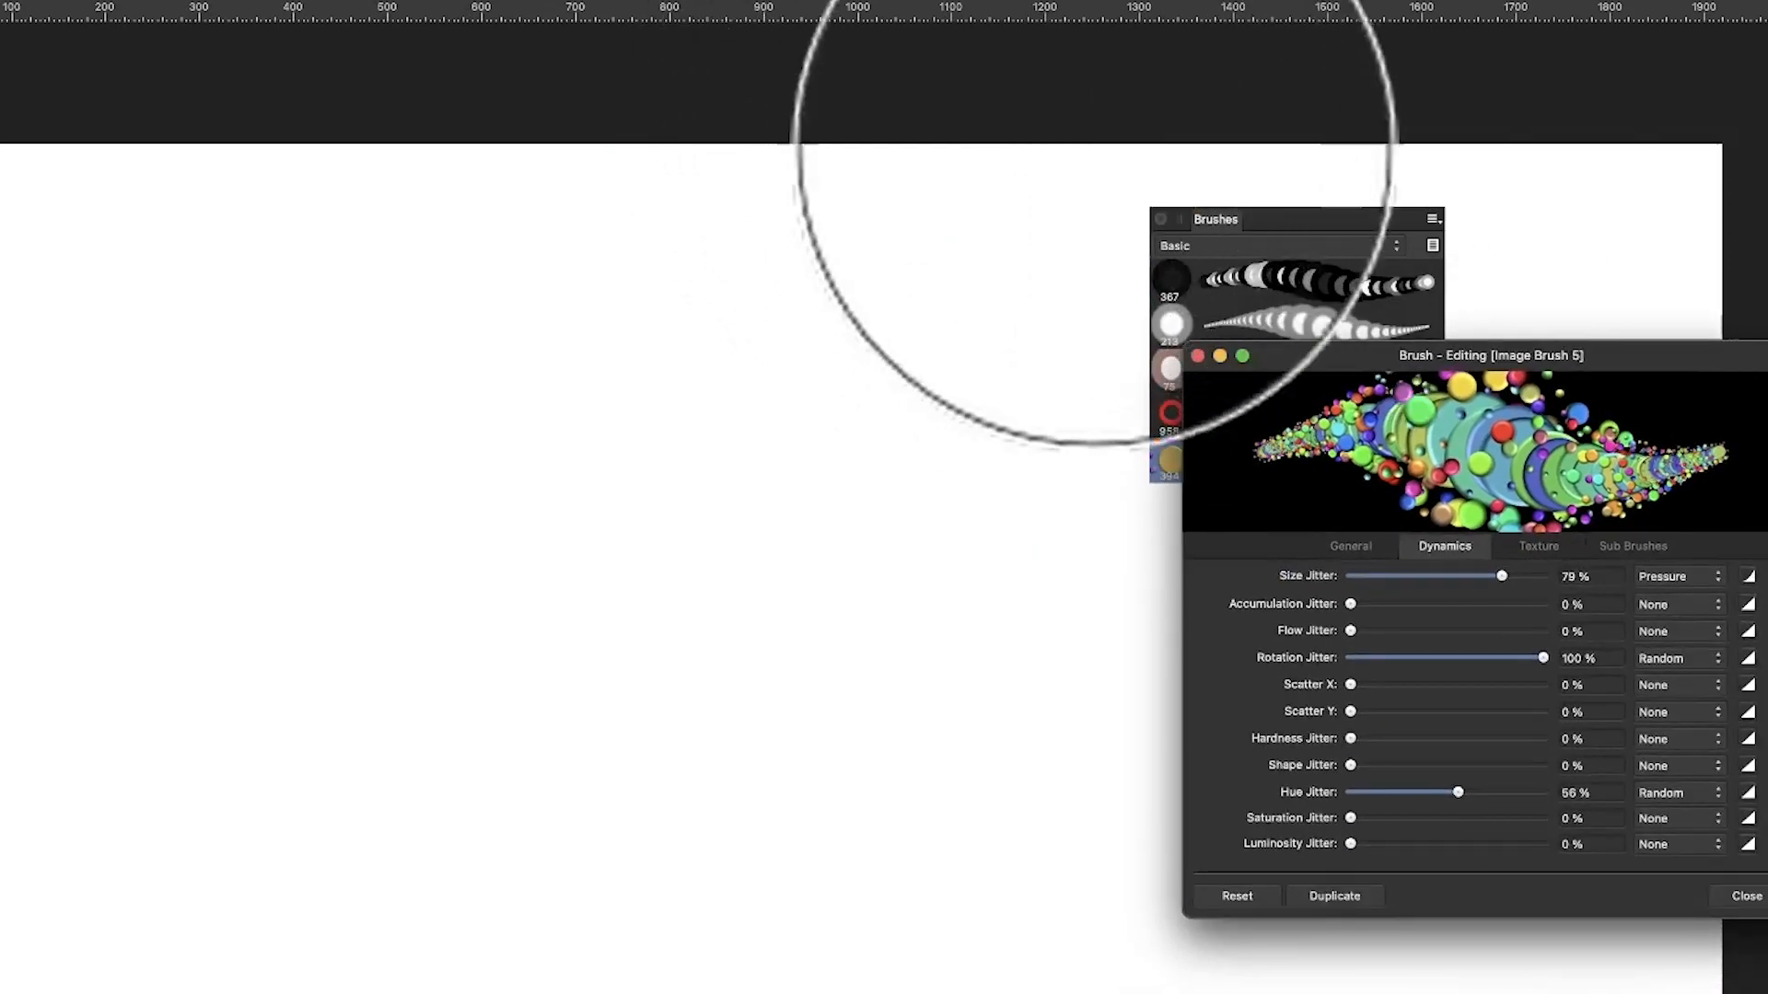
mouse_move(1203, 219)
mouse_down()
mouse_move(1555, 90)
mouse_move(1485, 65)
mouse_up()
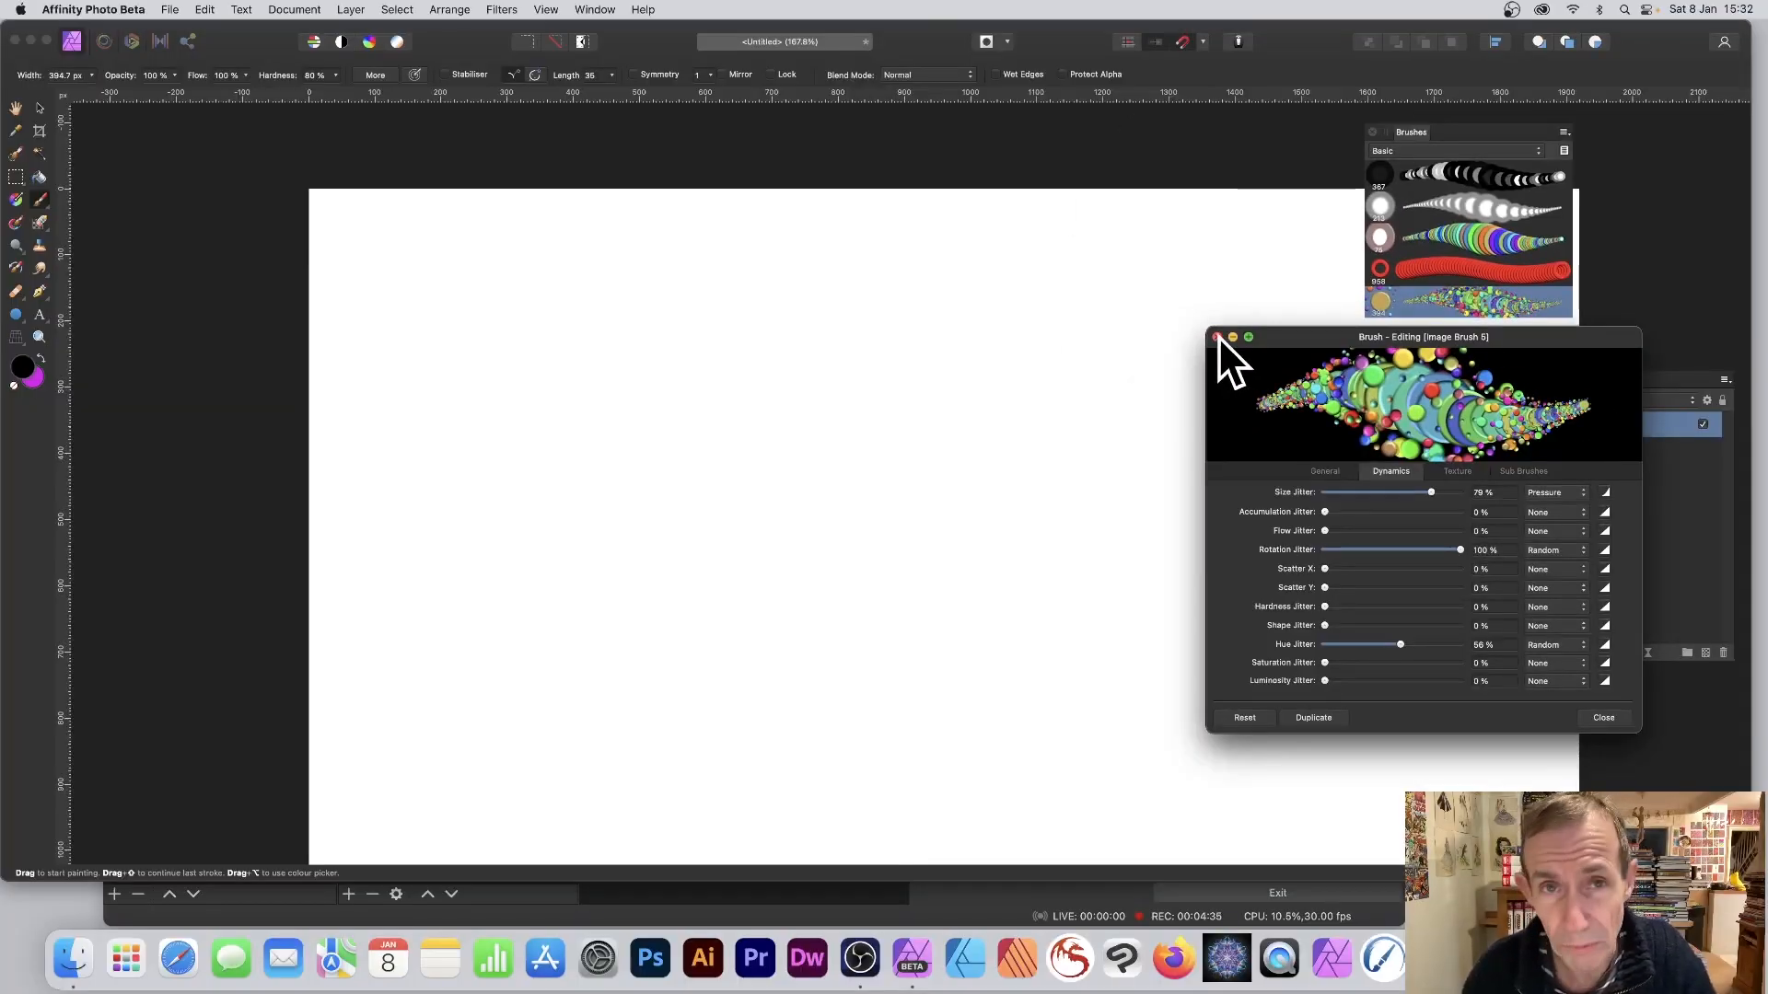
click(1218, 335)
click(1214, 341)
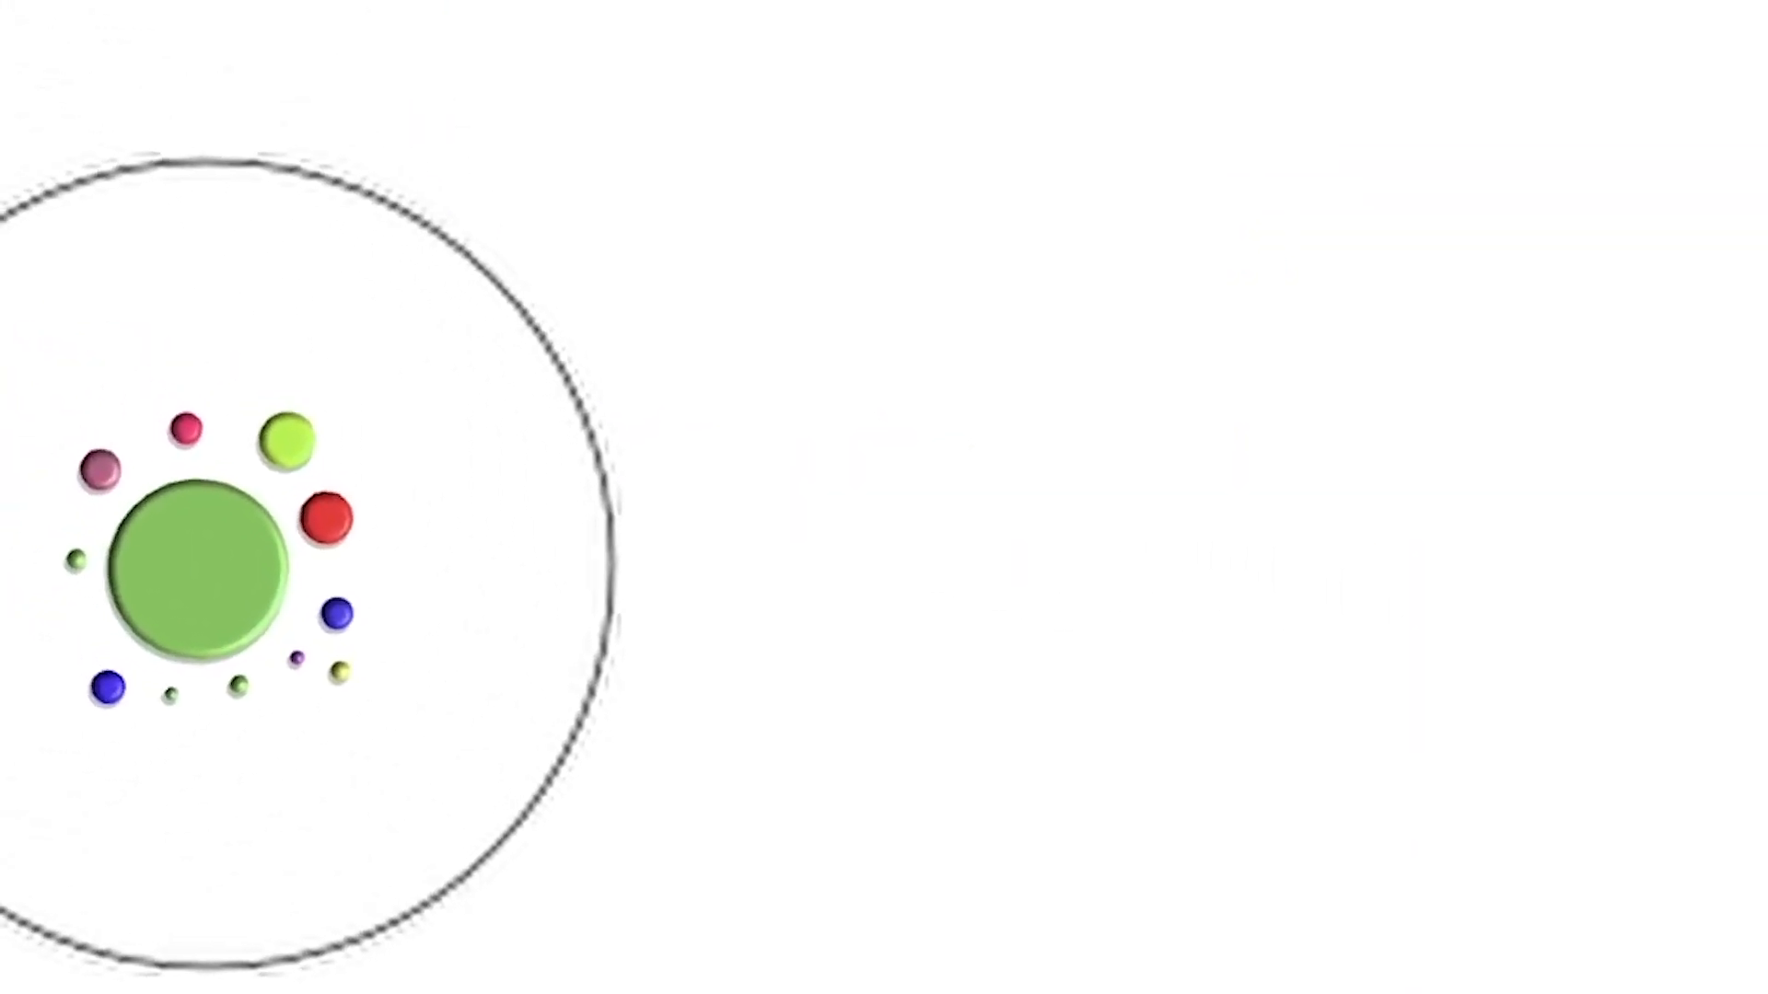
Paint a wavy horizontal stroke about 1320 px wide with the circles brush and shift it slightly on the canvas.
mouse_move(175, 458)
mouse_down()
mouse_move(221, 515)
mouse_move(383, 363)
mouse_move(440, 419)
mouse_move(580, 432)
mouse_move(653, 359)
mouse_move(876, 450)
mouse_move(994, 359)
mouse_move(1180, 411)
mouse_move(1333, 393)
mouse_move(1444, 437)
mouse_move(1545, 402)
mouse_move(1706, 431)
mouse_up()
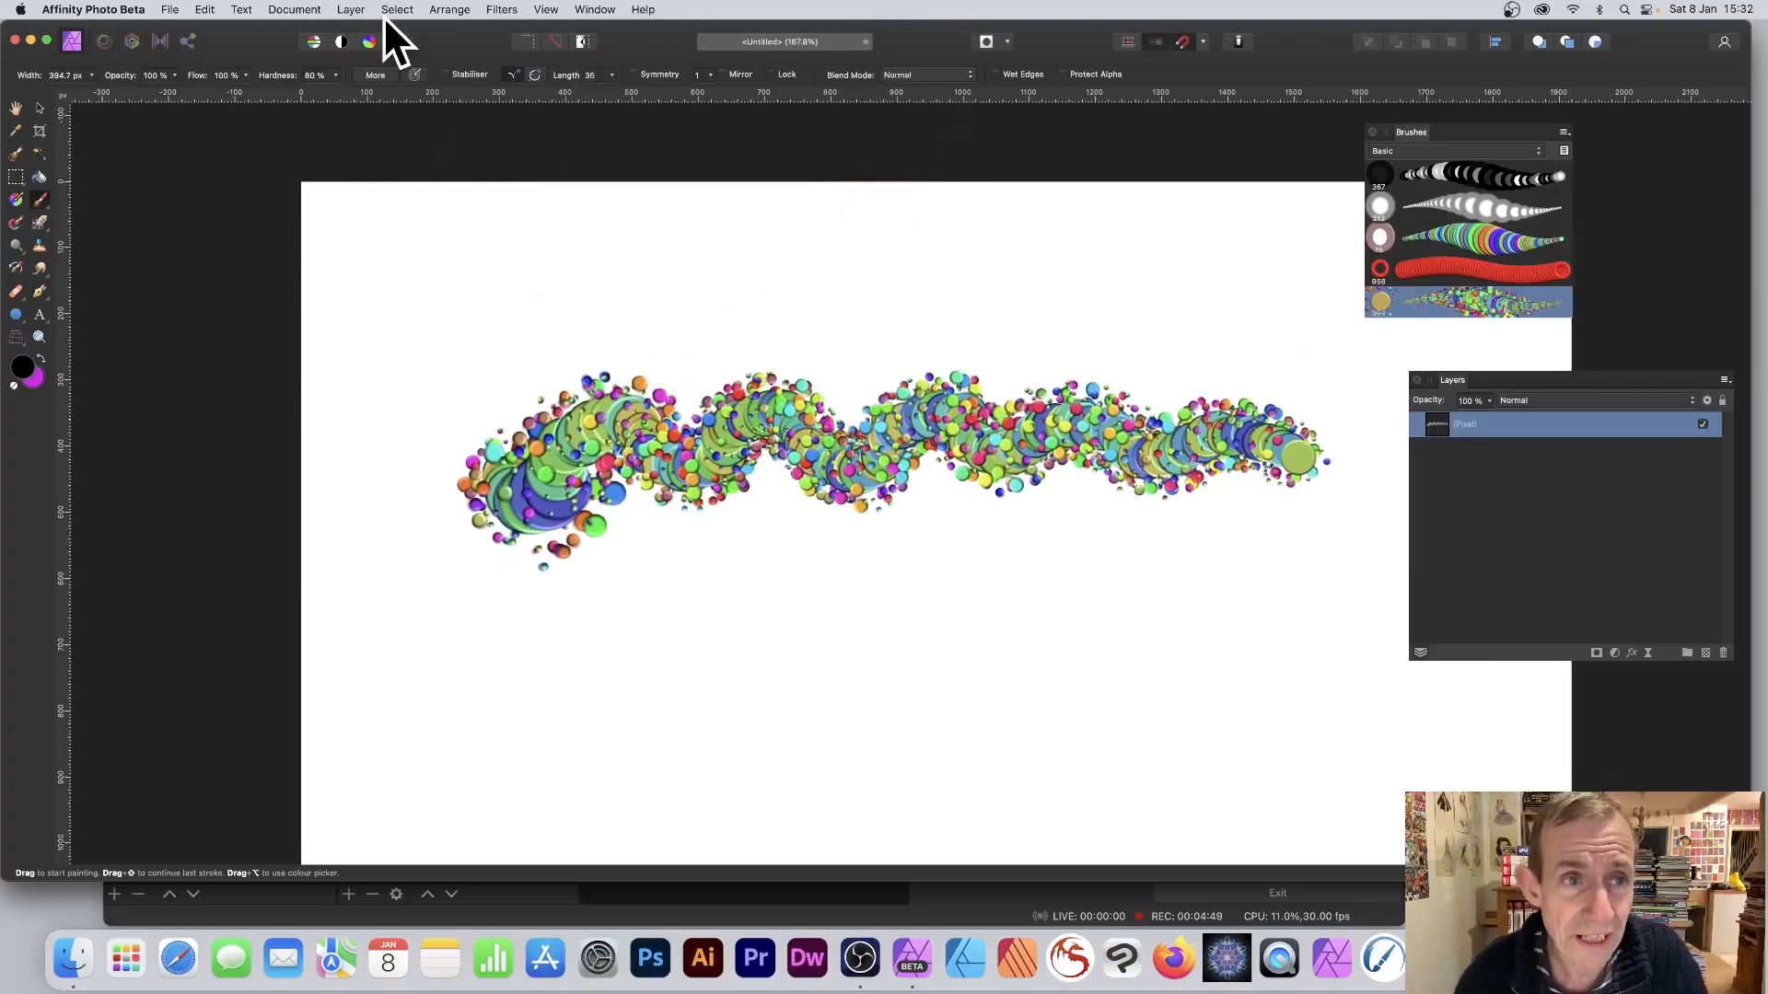
click(40, 107)
mouse_move(703, 438)
mouse_down()
mouse_move(683, 467)
mouse_move(687, 444)
mouse_up()
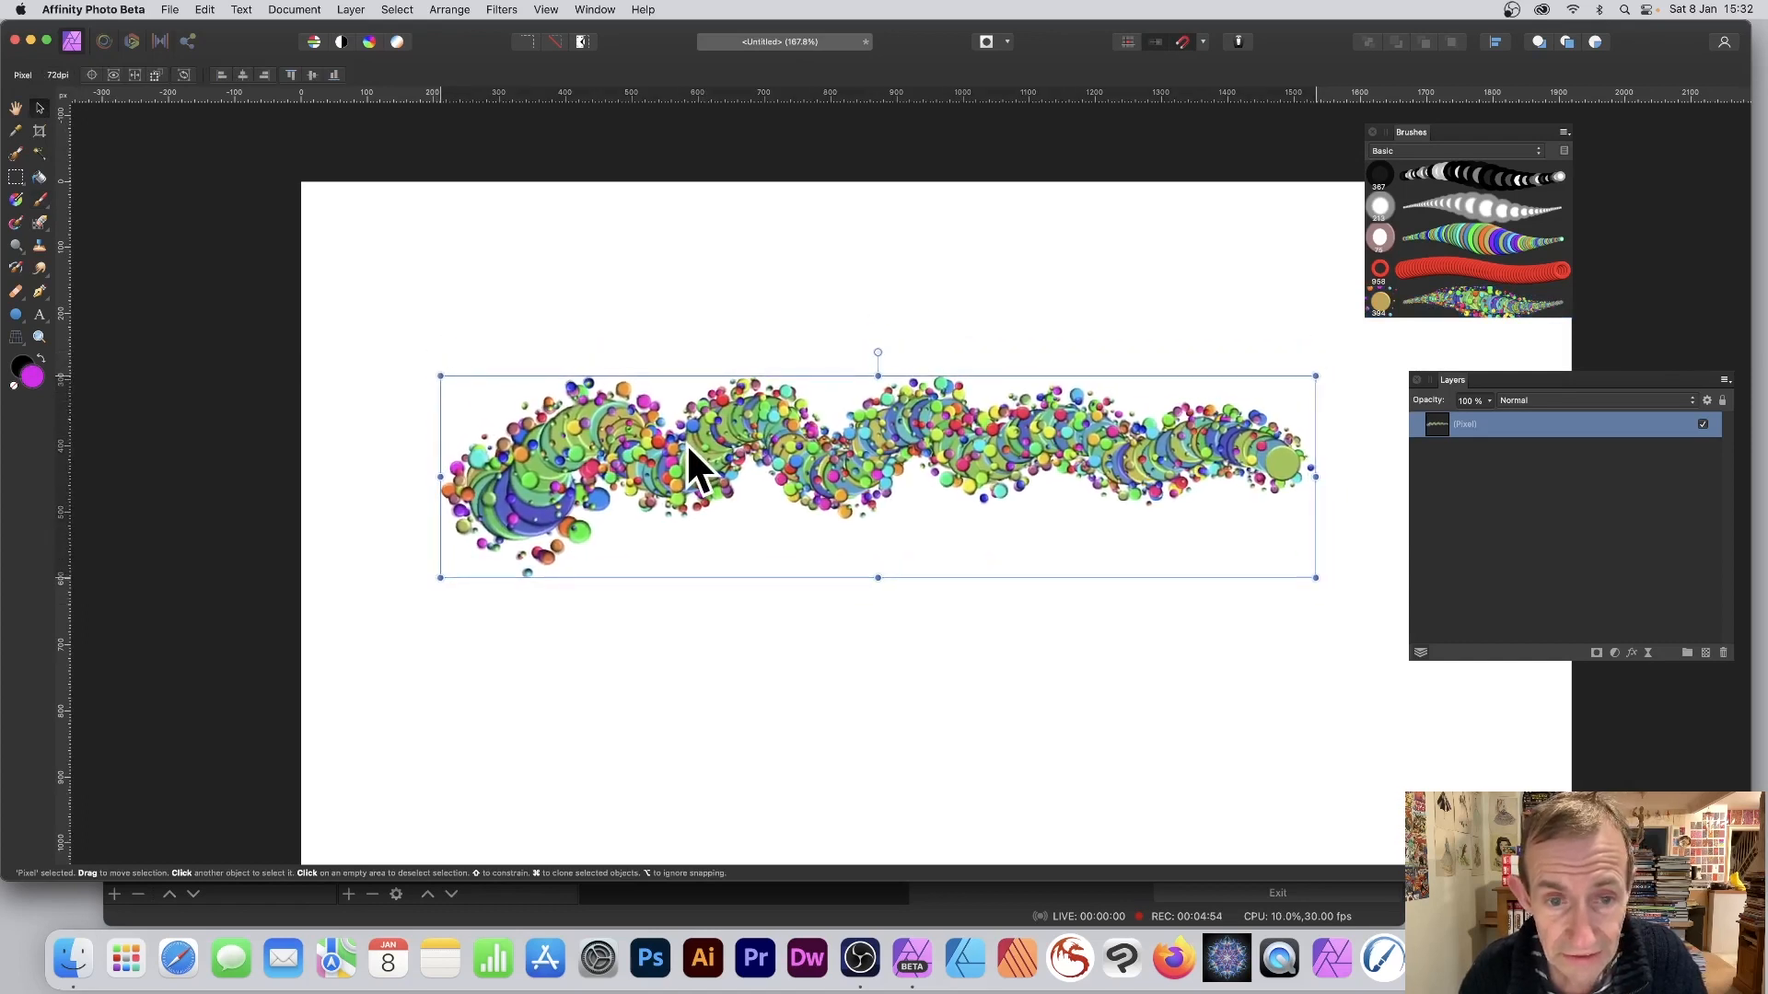
Create a pixel selection from the wavy stroke's layer and make a new brush from it.
click(396, 11)
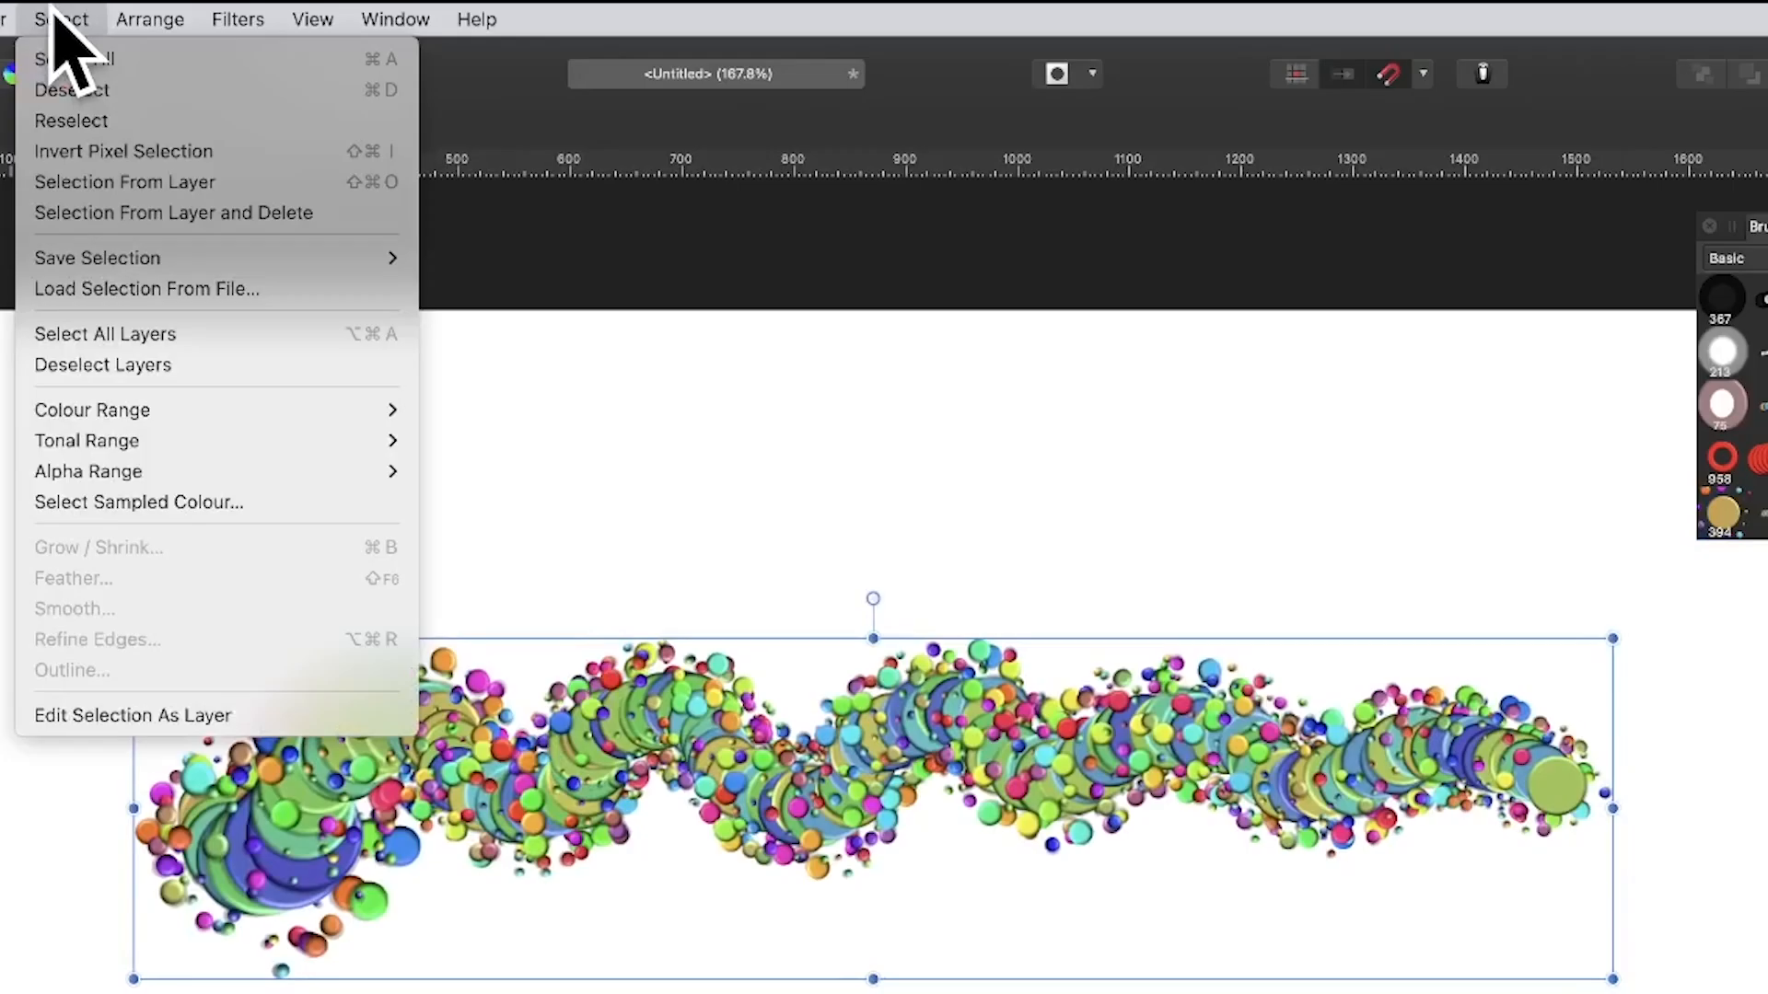
click(125, 184)
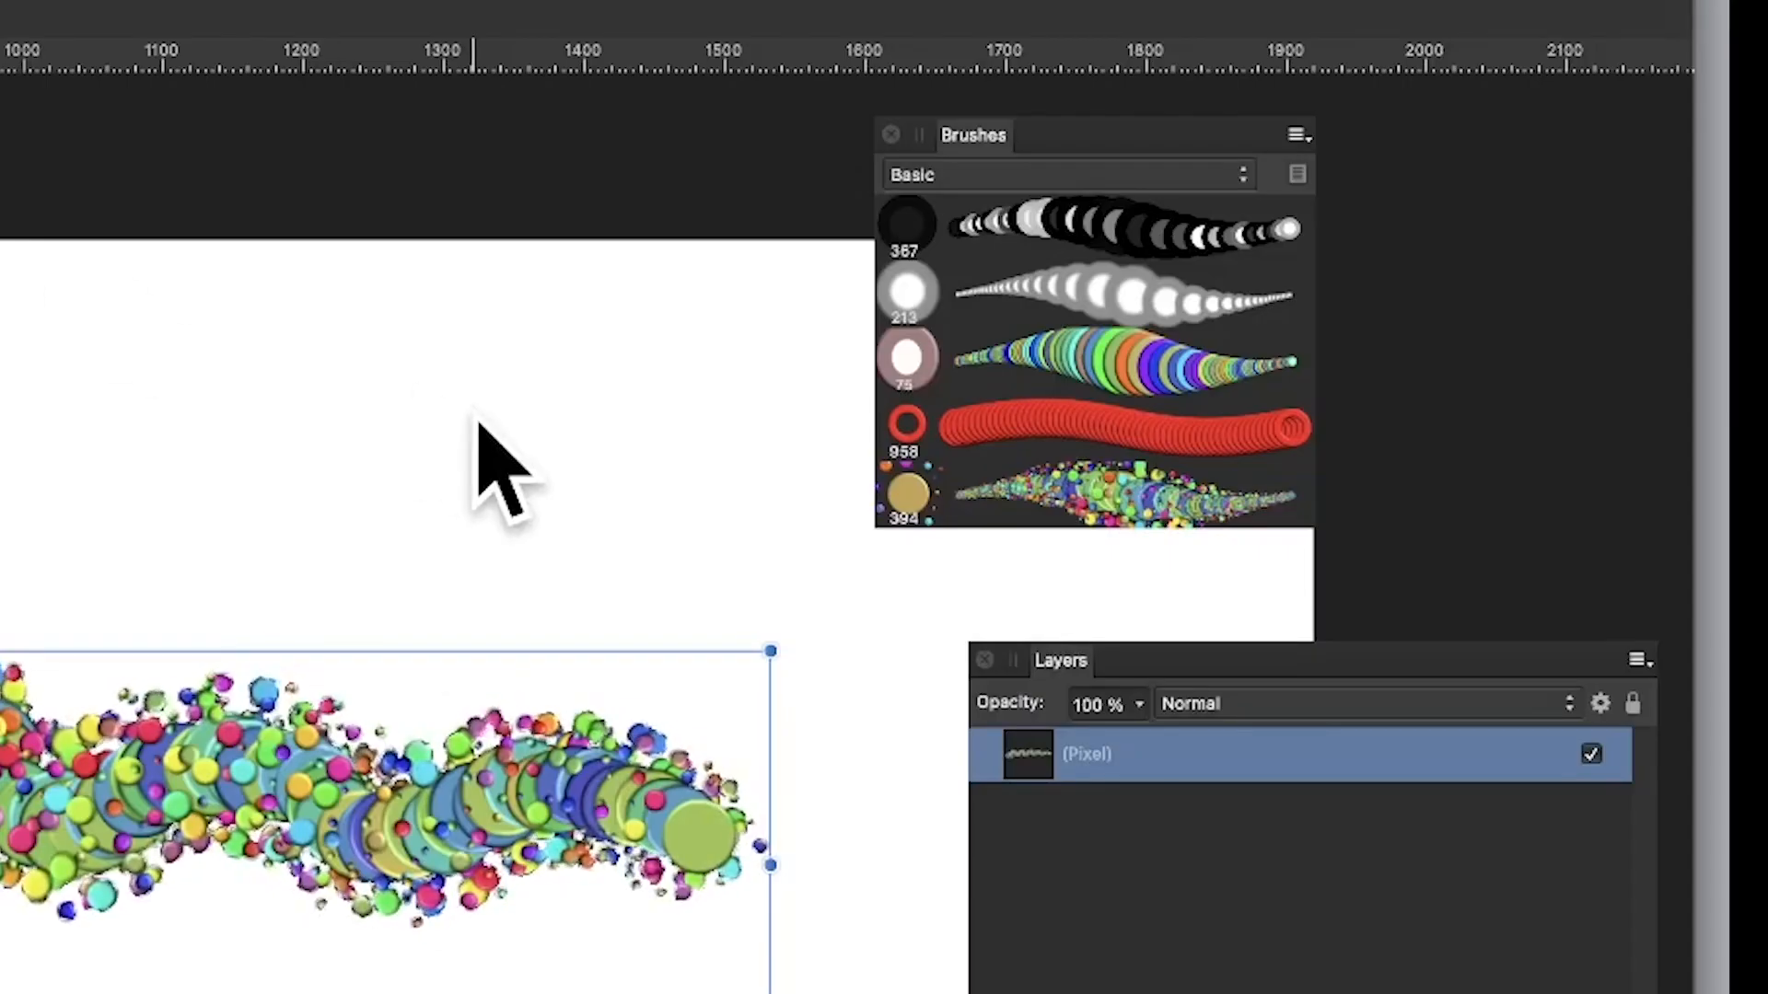
click(1300, 138)
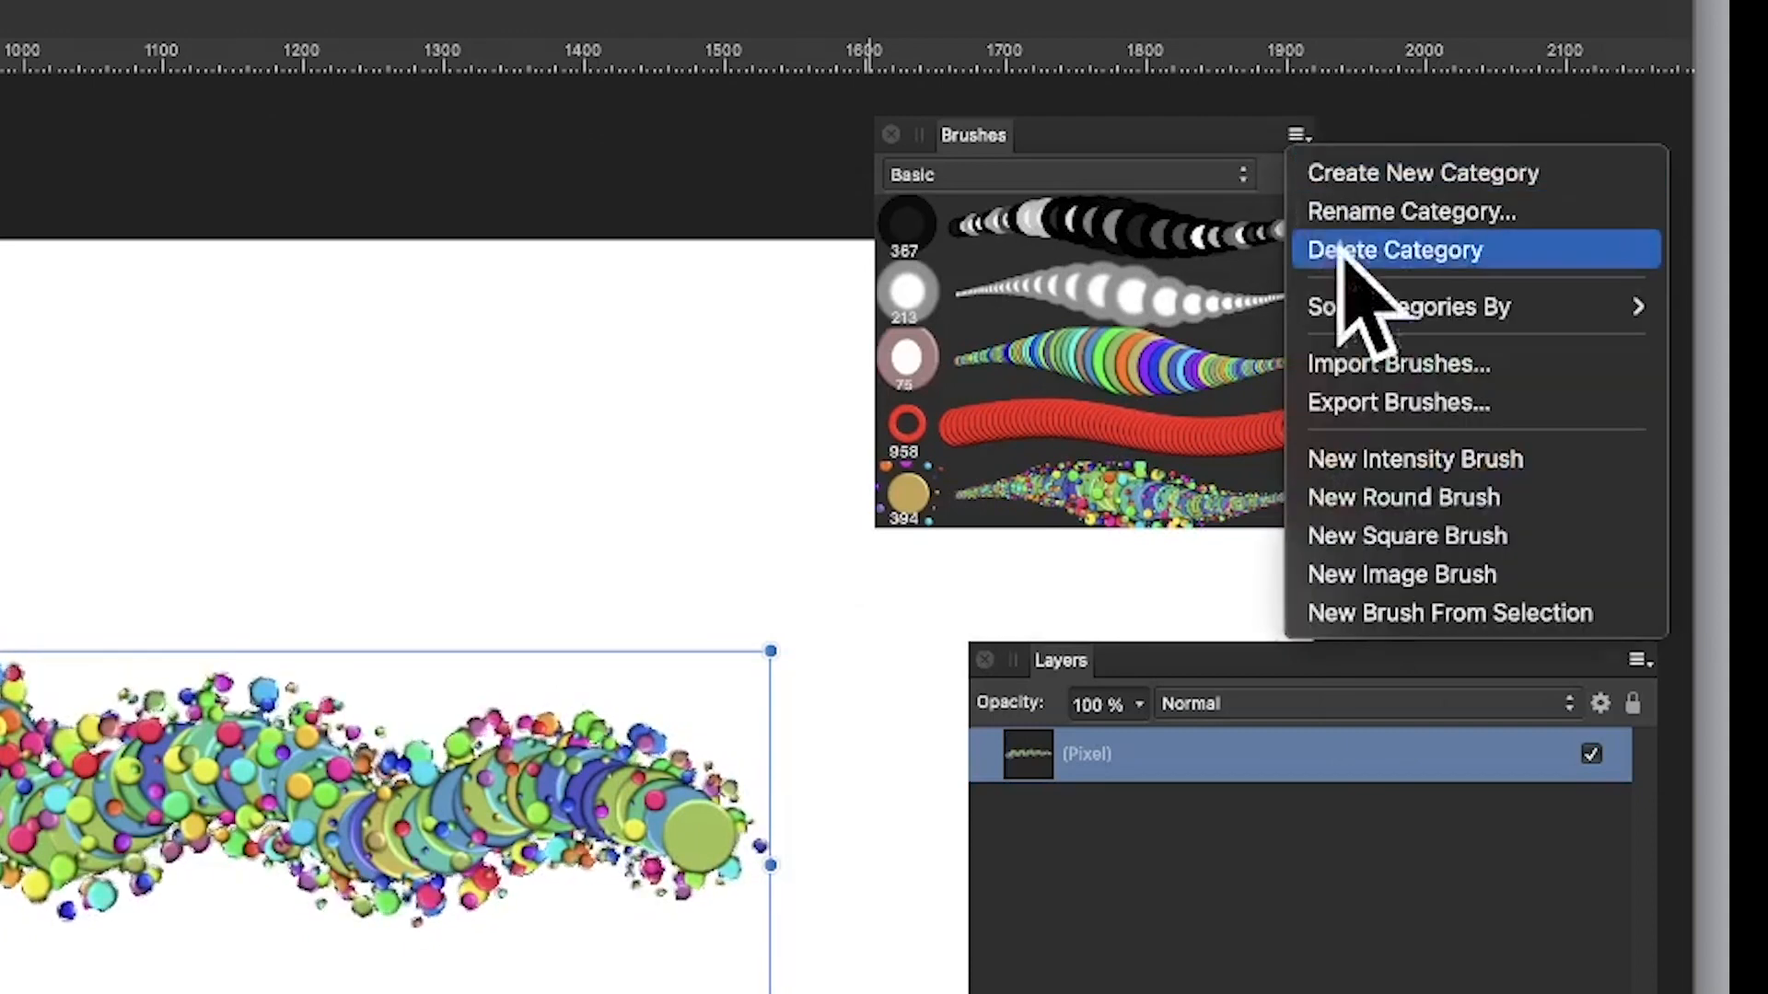
click(1370, 615)
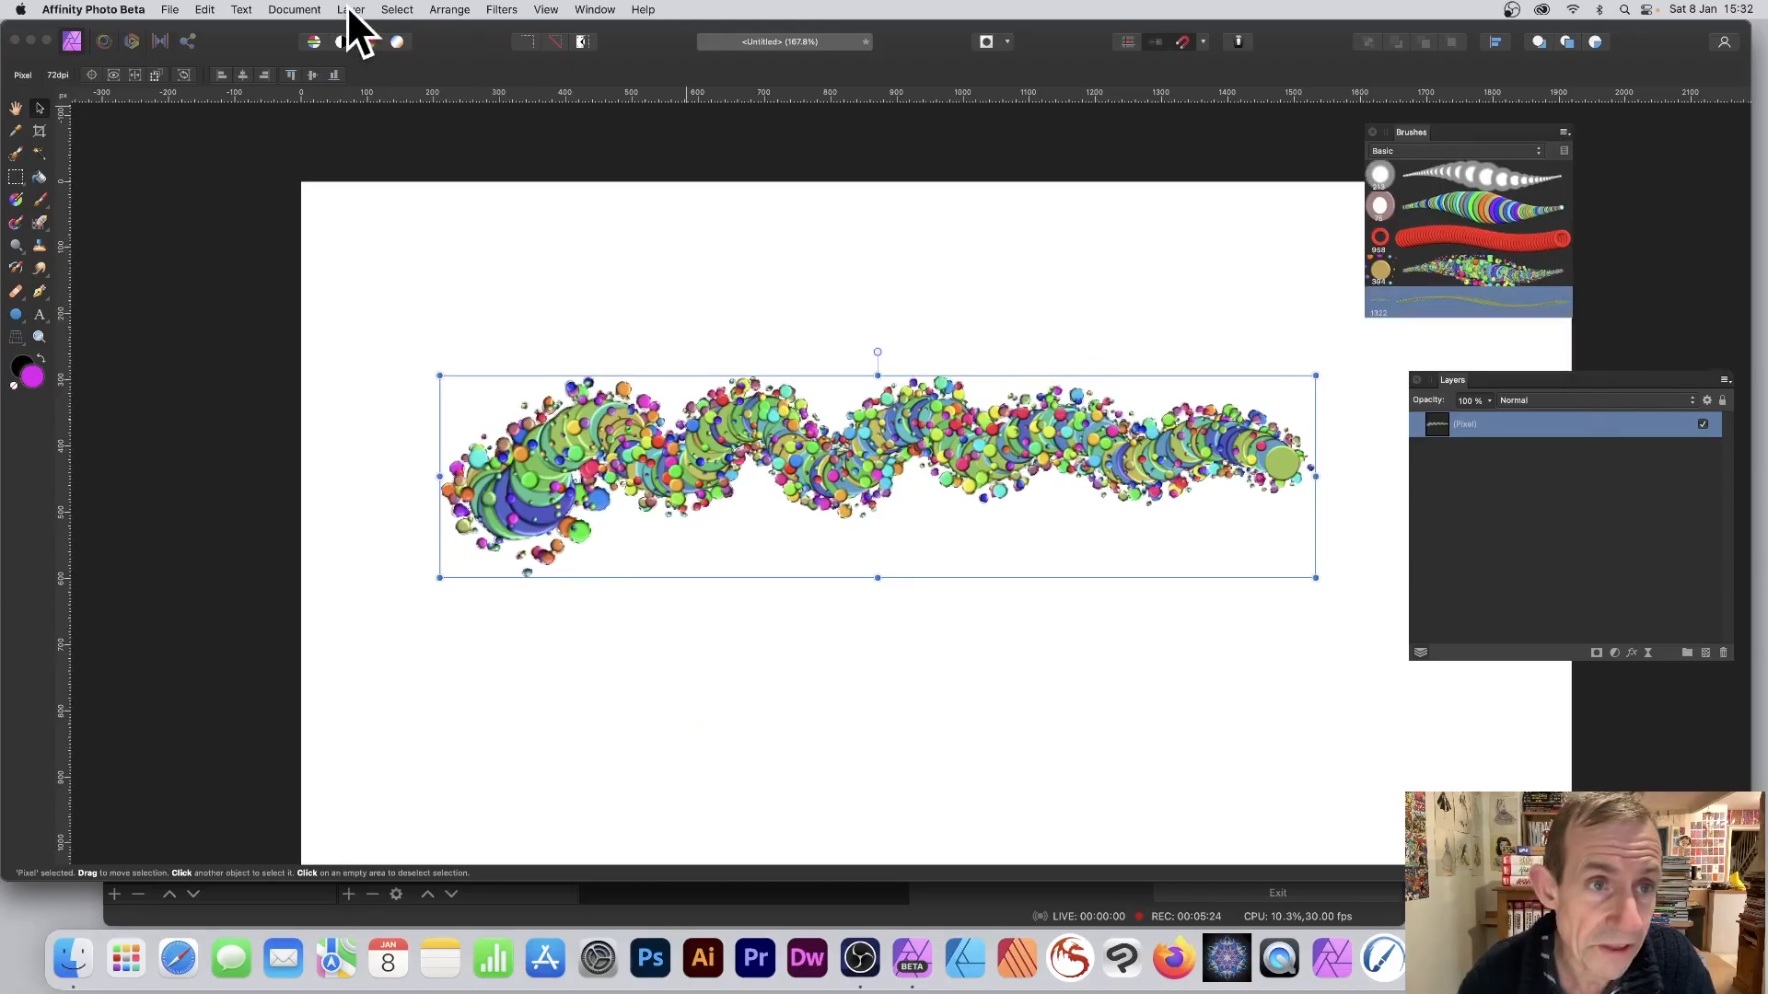
Clear the pixel selection and delete the wavy stroke's layer.
click(407, 8)
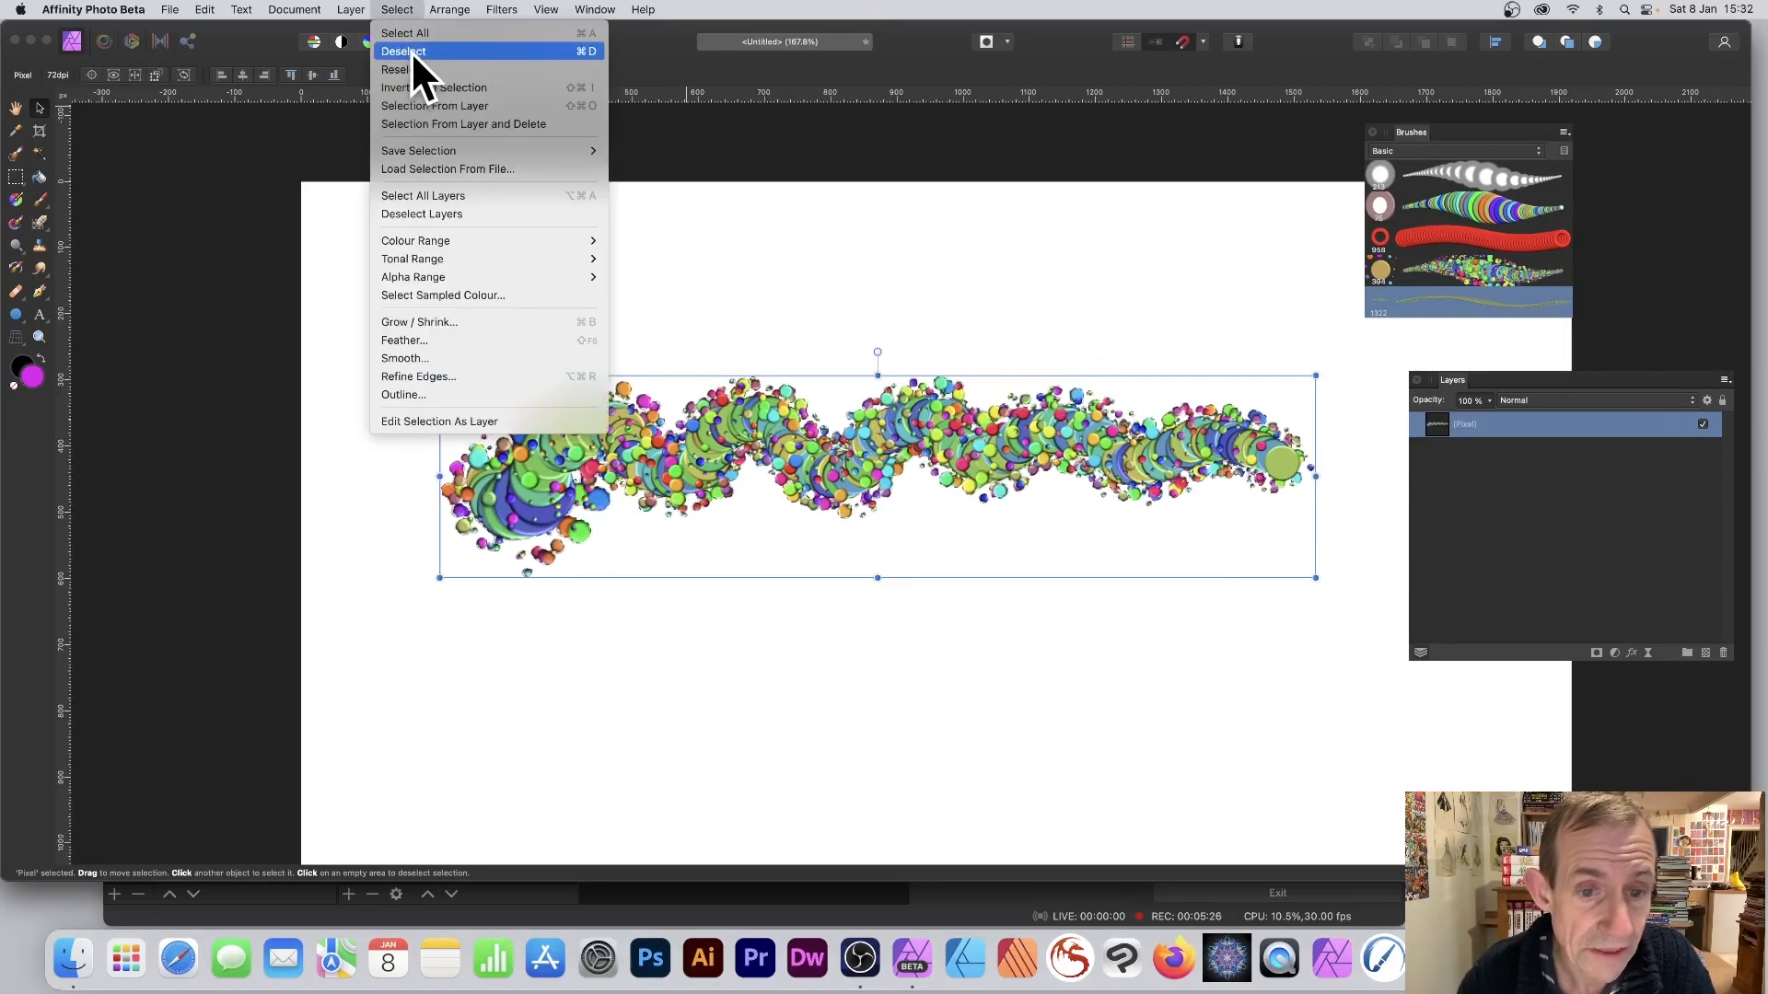
click(410, 52)
key(Delete)
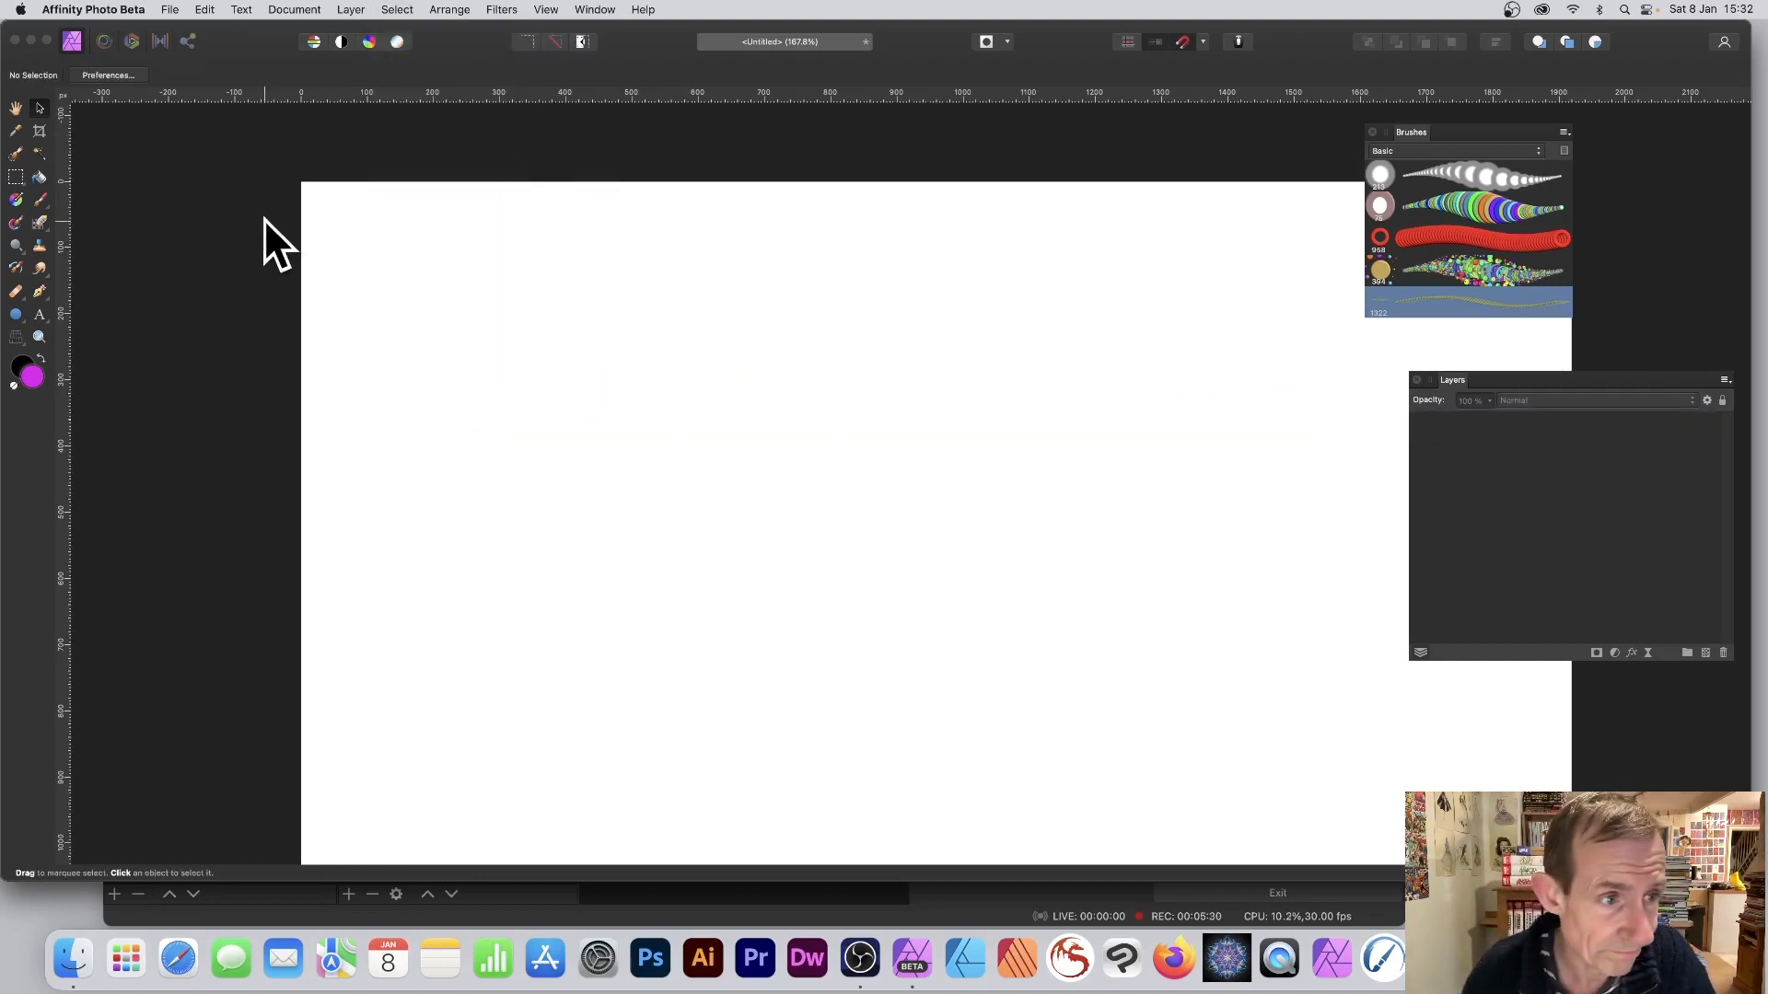
Paint a test stroke across the canvas with the new 1322 px stroke brush and undo it.
click(39, 200)
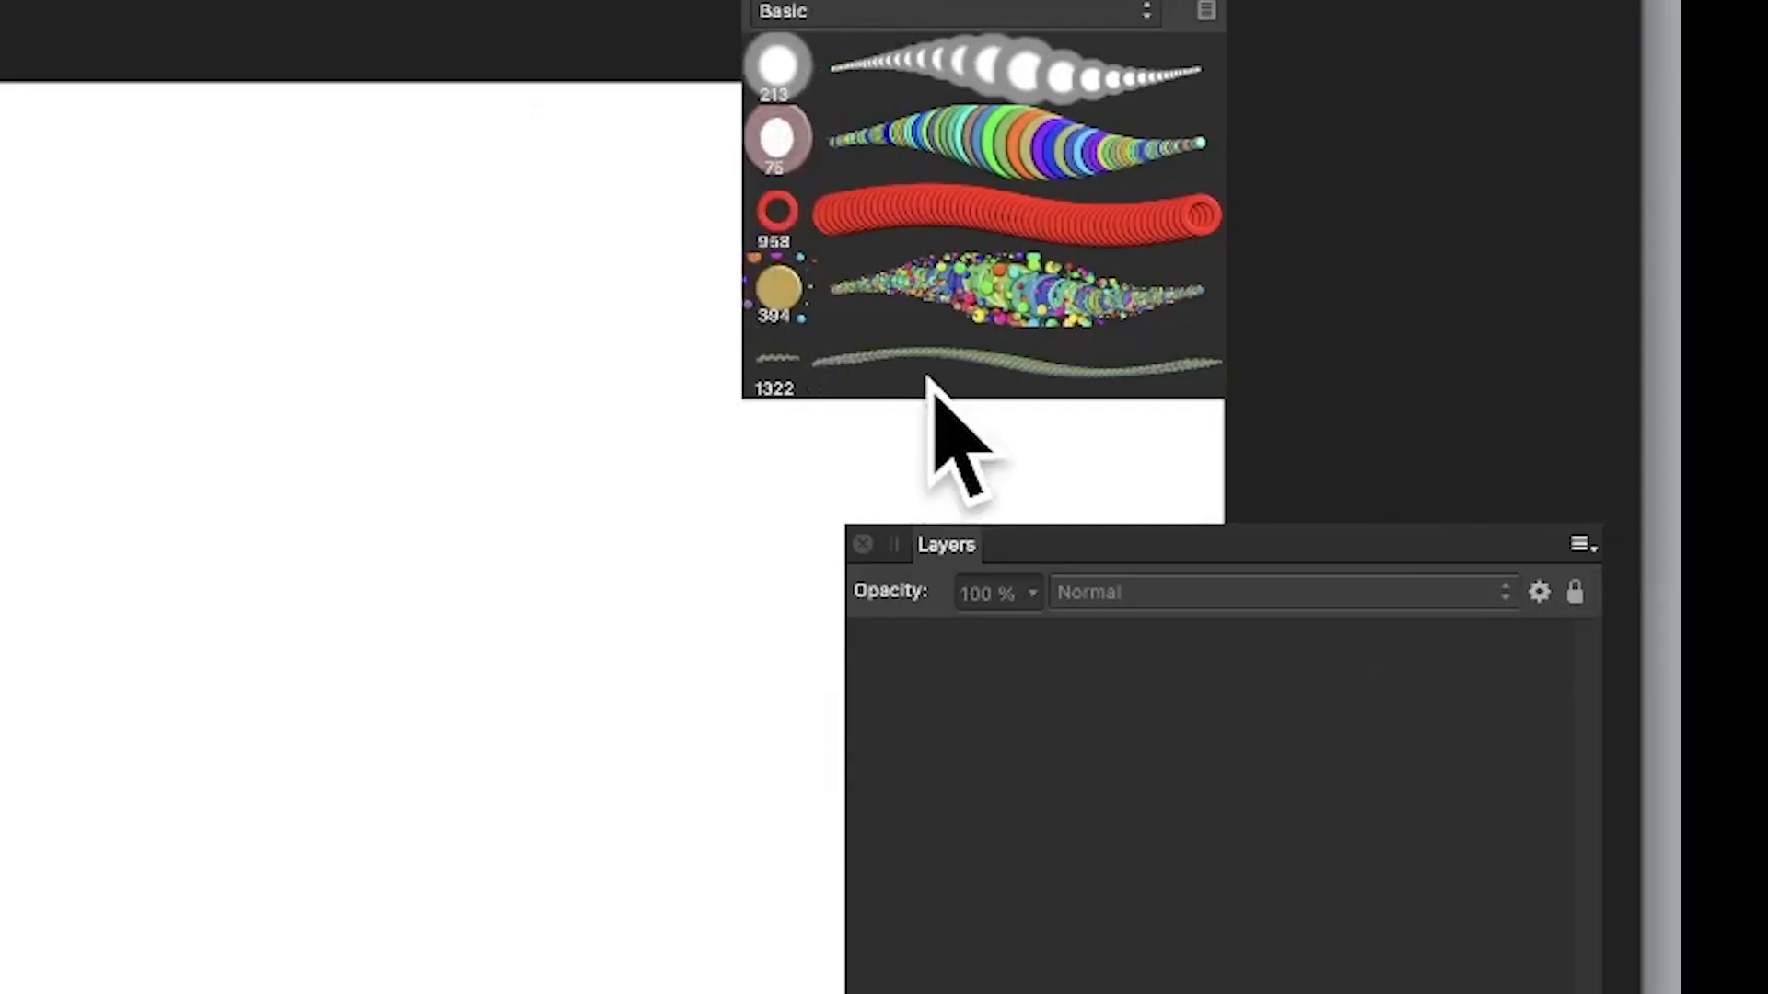
click(1444, 312)
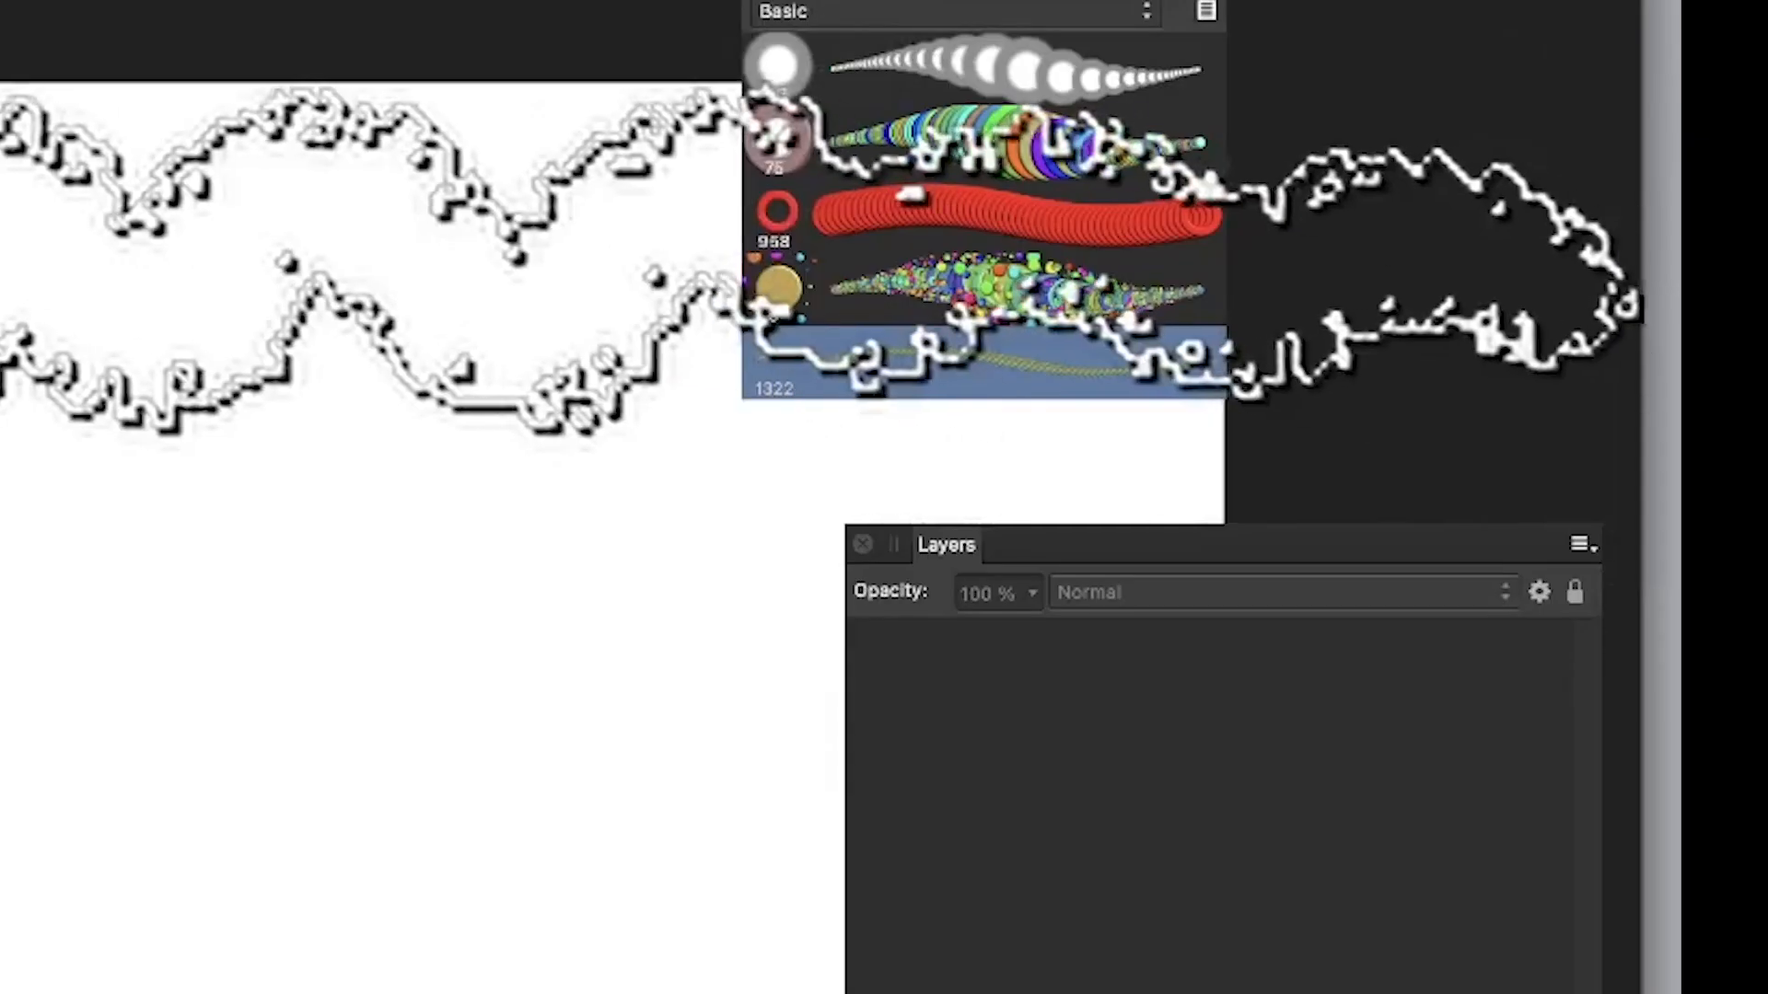
mouse_move(603, 361)
mouse_down()
mouse_move(757, 333)
mouse_move(969, 383)
mouse_move(930, 469)
mouse_move(979, 460)
mouse_move(940, 393)
mouse_up()
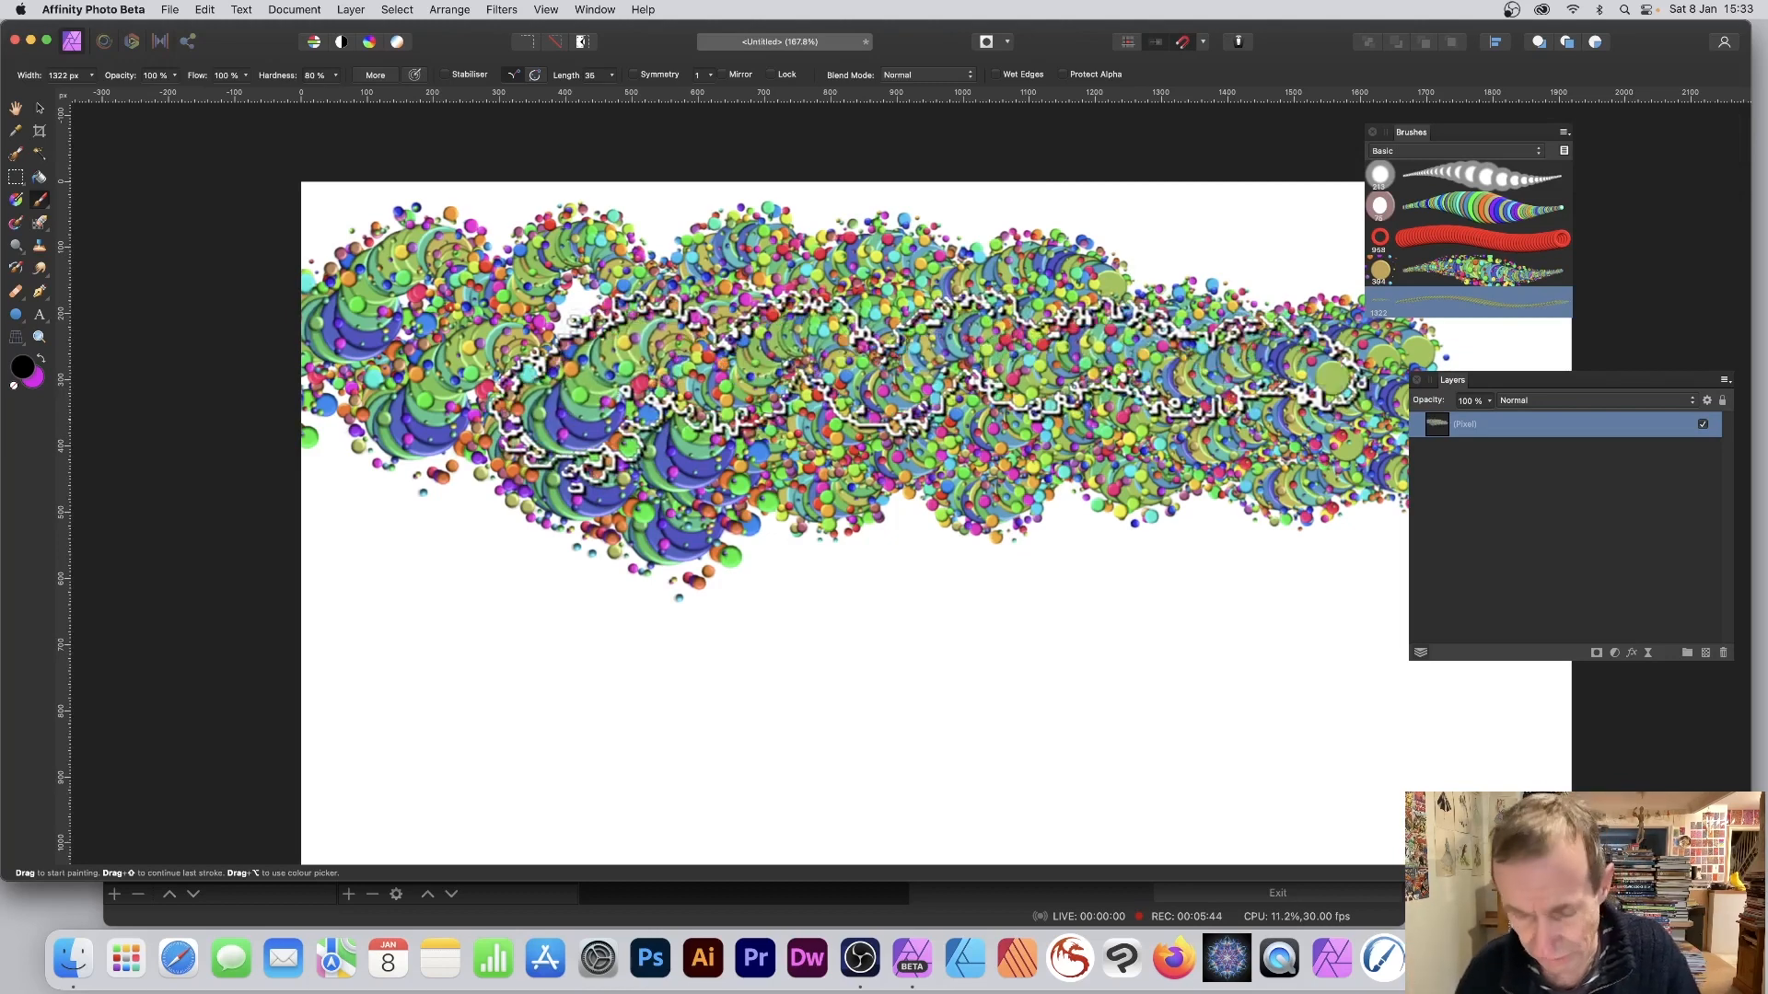
key(super+z)
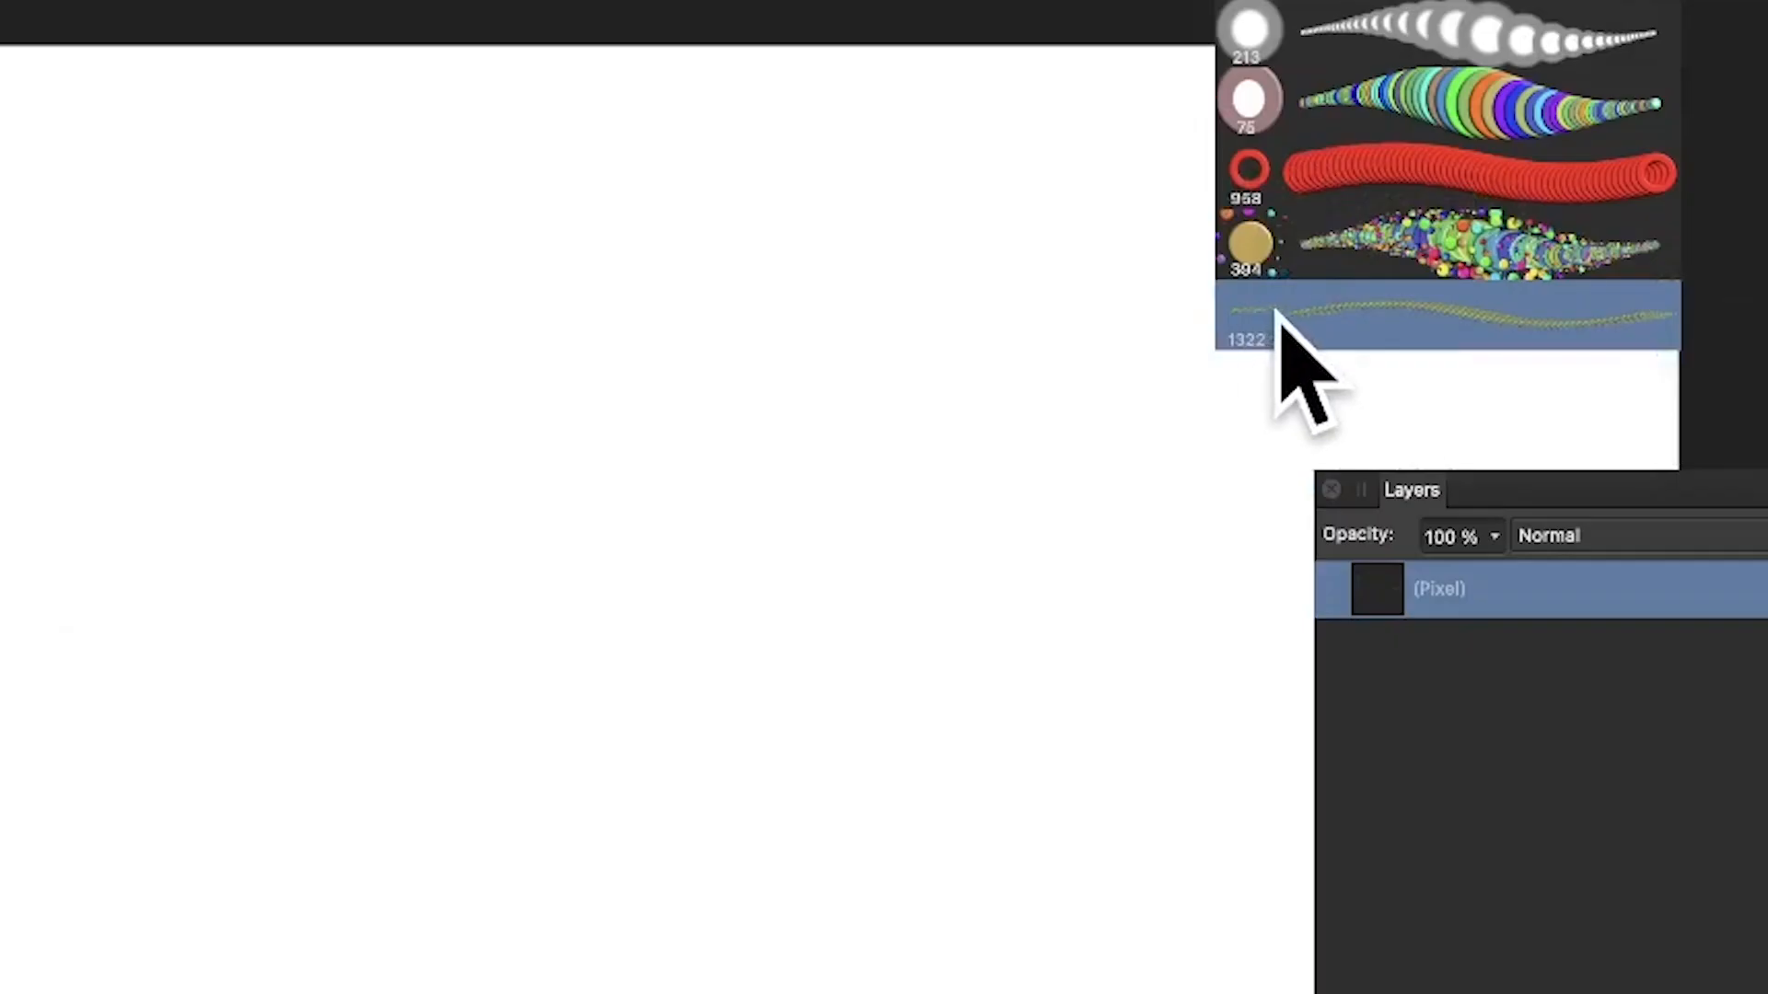
Edit the 1322 px stroke brush, setting its size to 414.7 px and its size jitter to 9 %.
double_click(1262, 324)
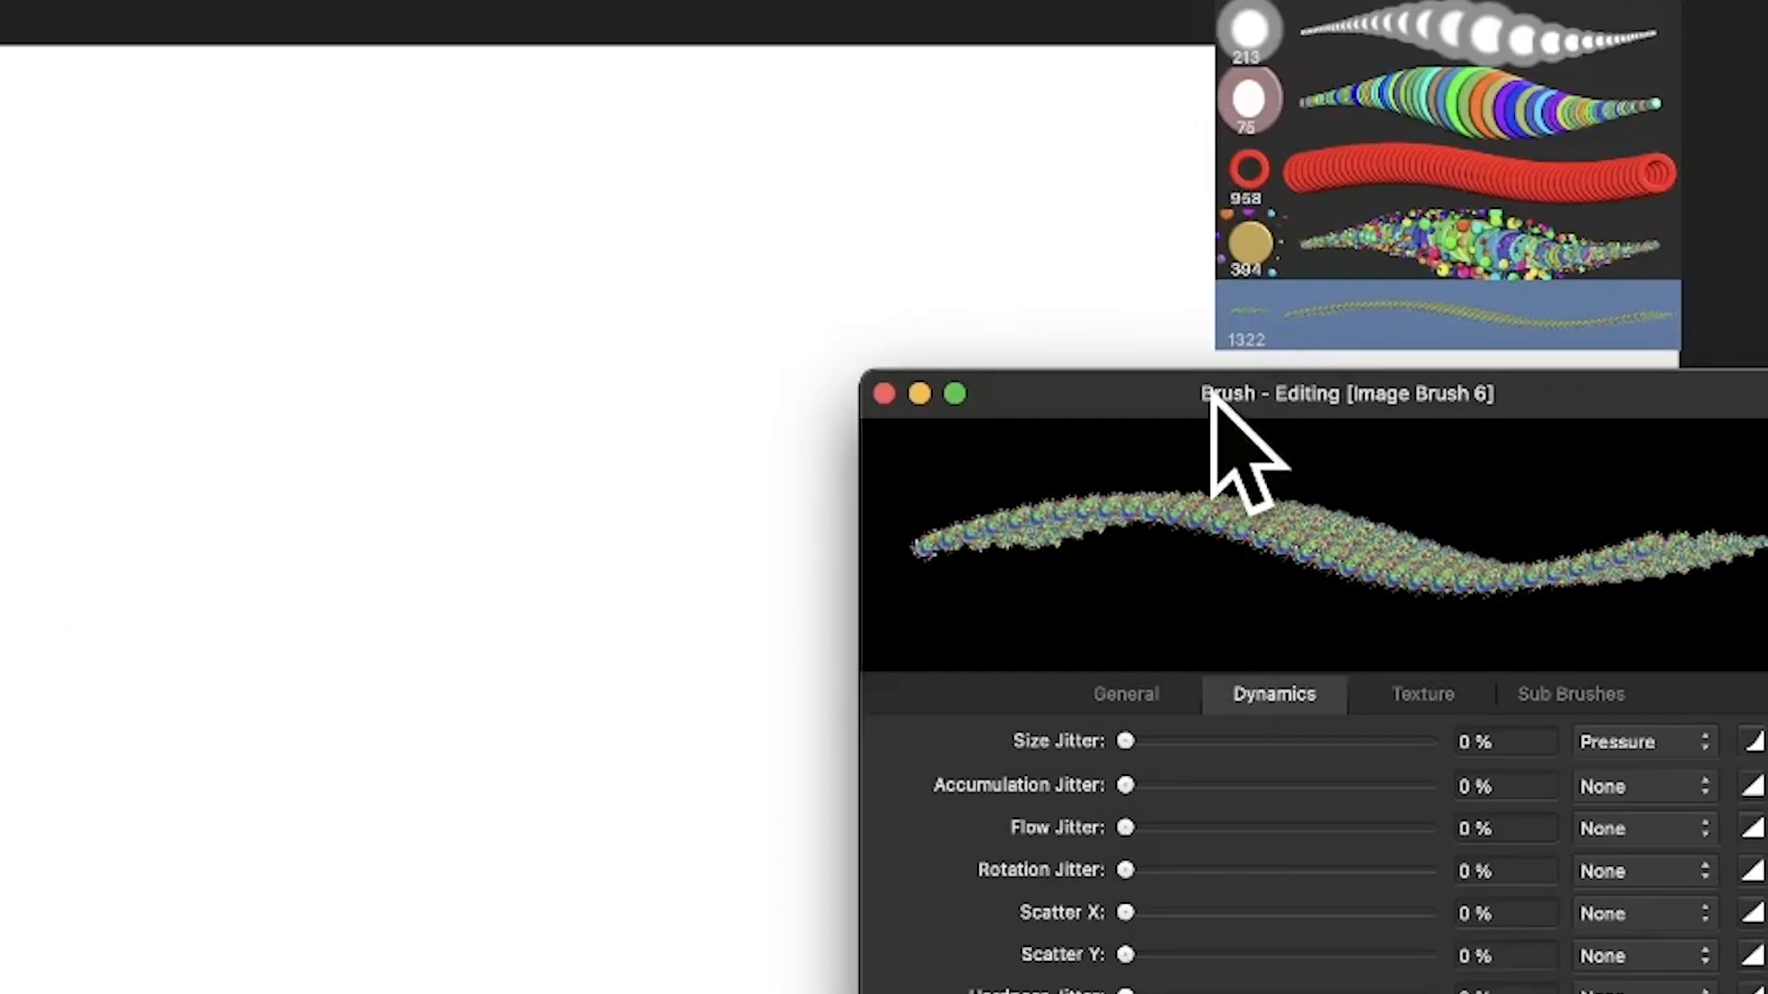
mouse_move(1212, 396)
mouse_down()
mouse_move(705, 224)
mouse_move(543, 117)
mouse_up()
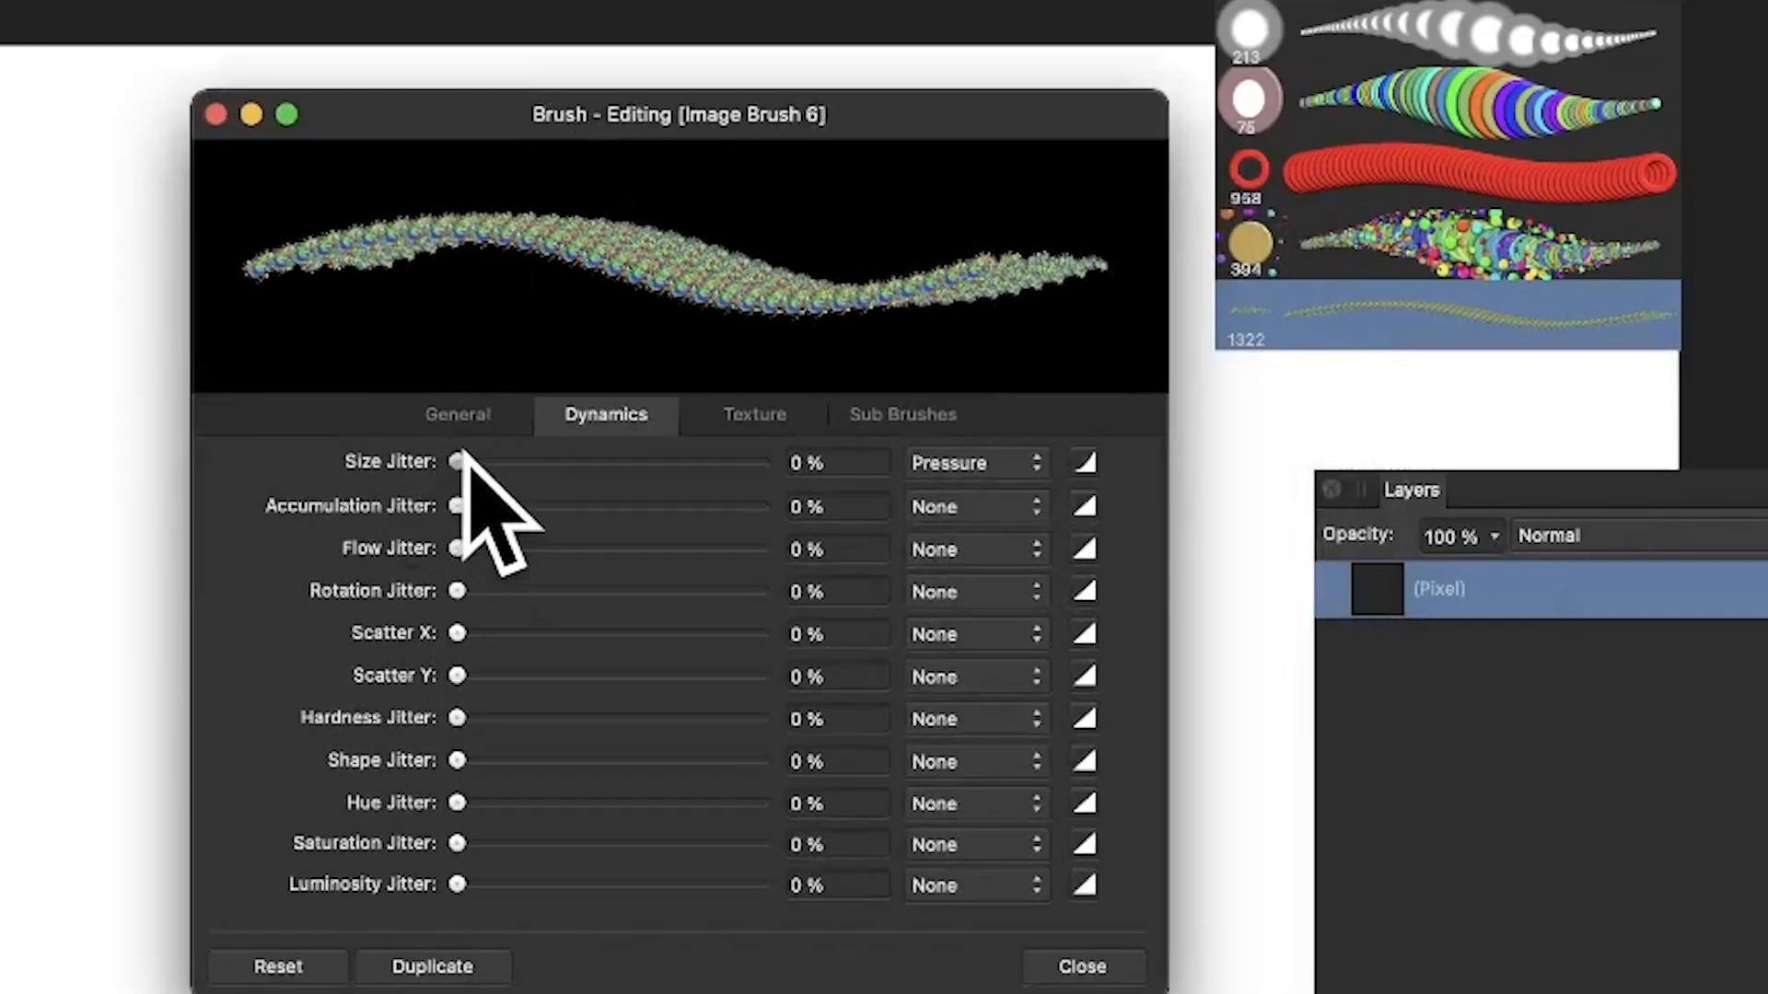
mouse_move(459, 462)
mouse_down()
mouse_move(531, 462)
mouse_move(460, 465)
mouse_up()
click(490, 412)
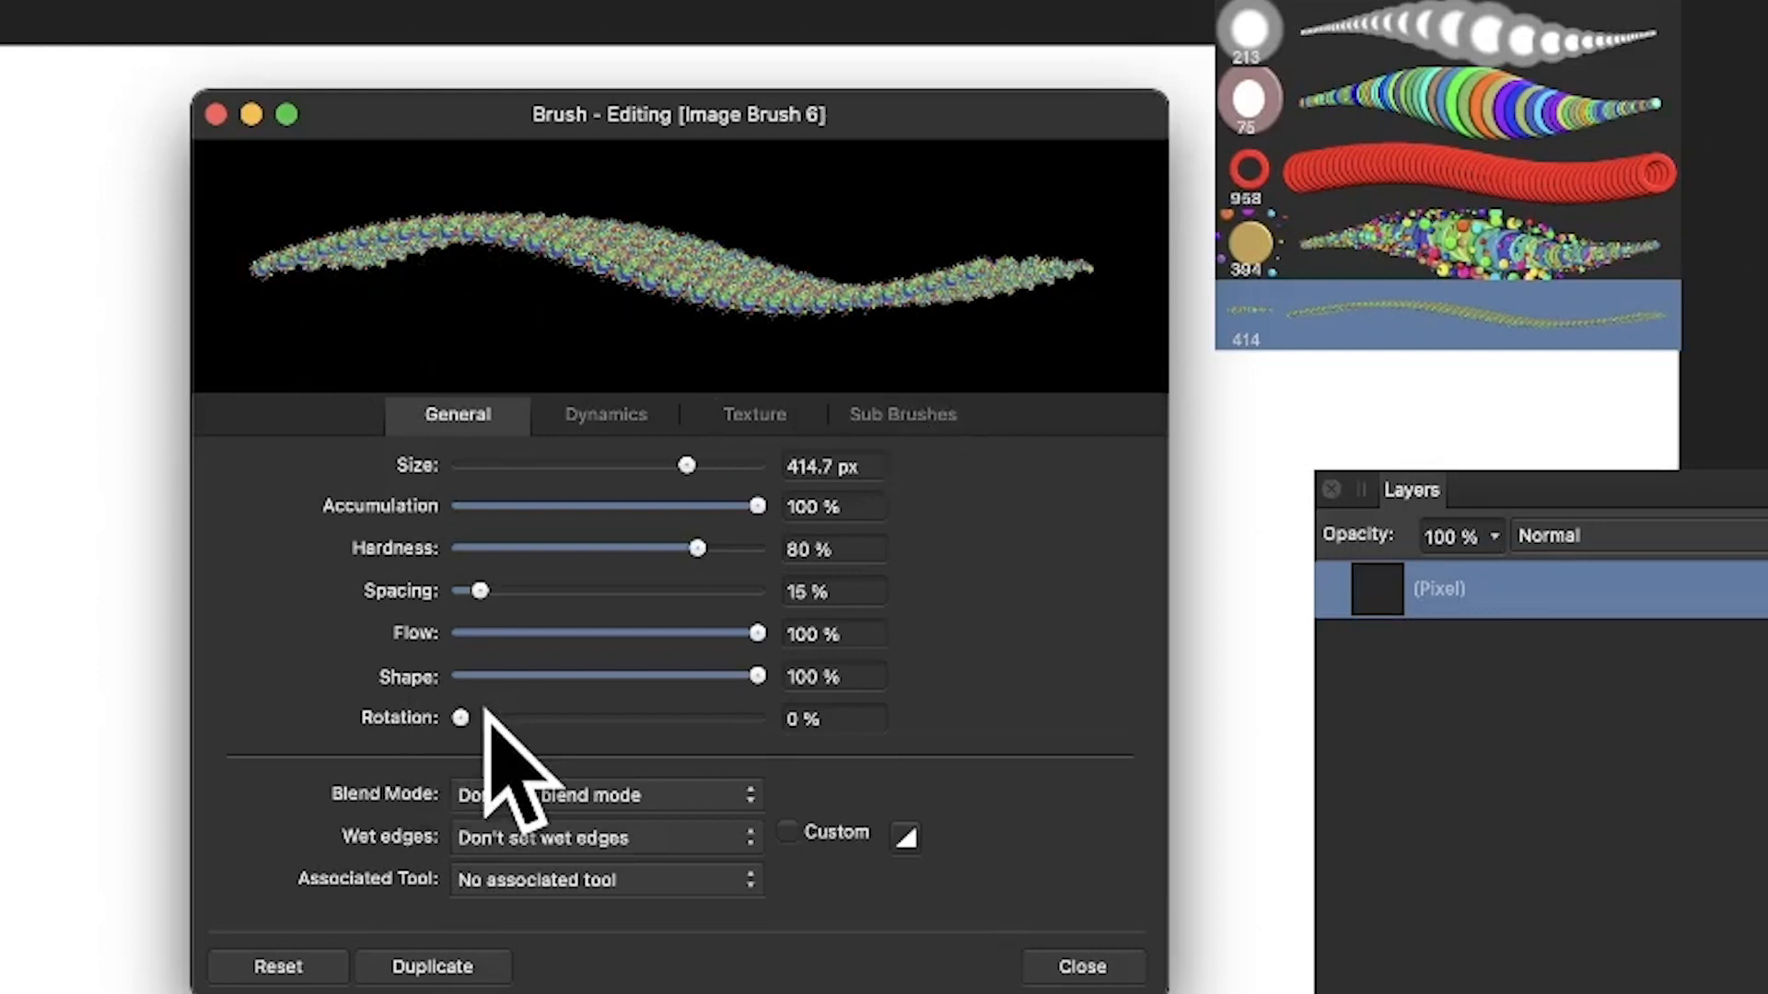
mouse_move(485, 713)
mouse_down()
mouse_move(644, 720)
mouse_move(355, 728)
mouse_up()
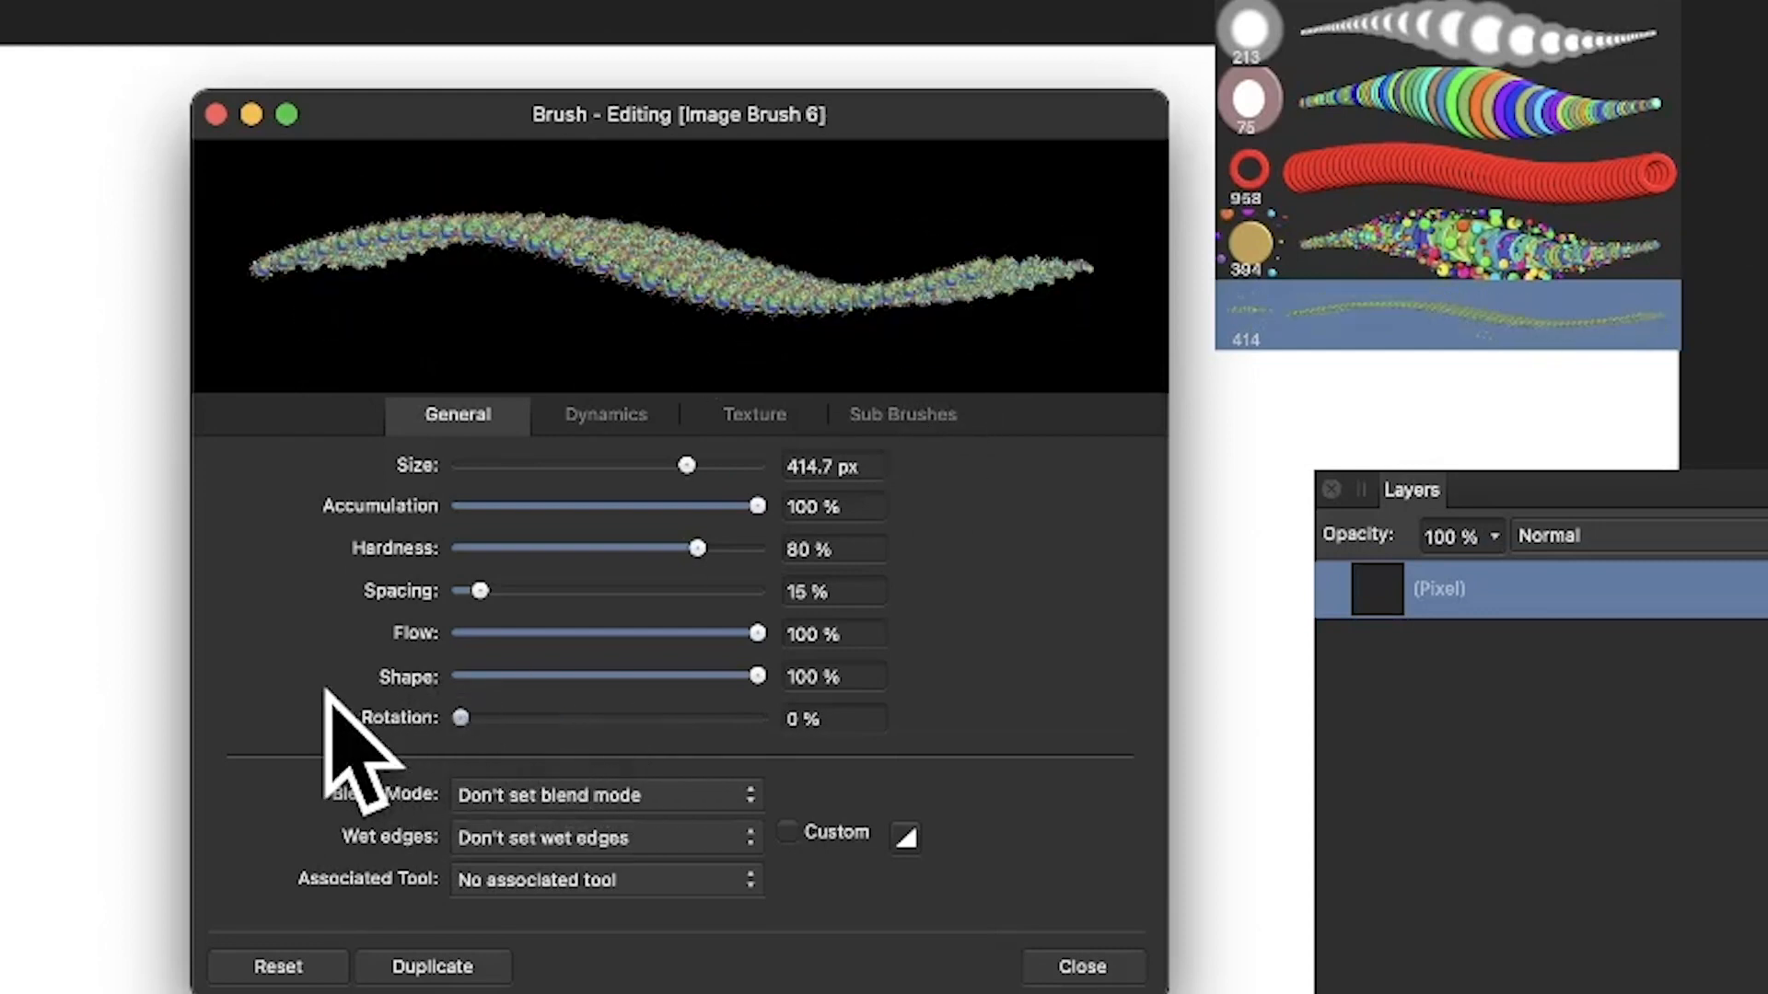
click(622, 414)
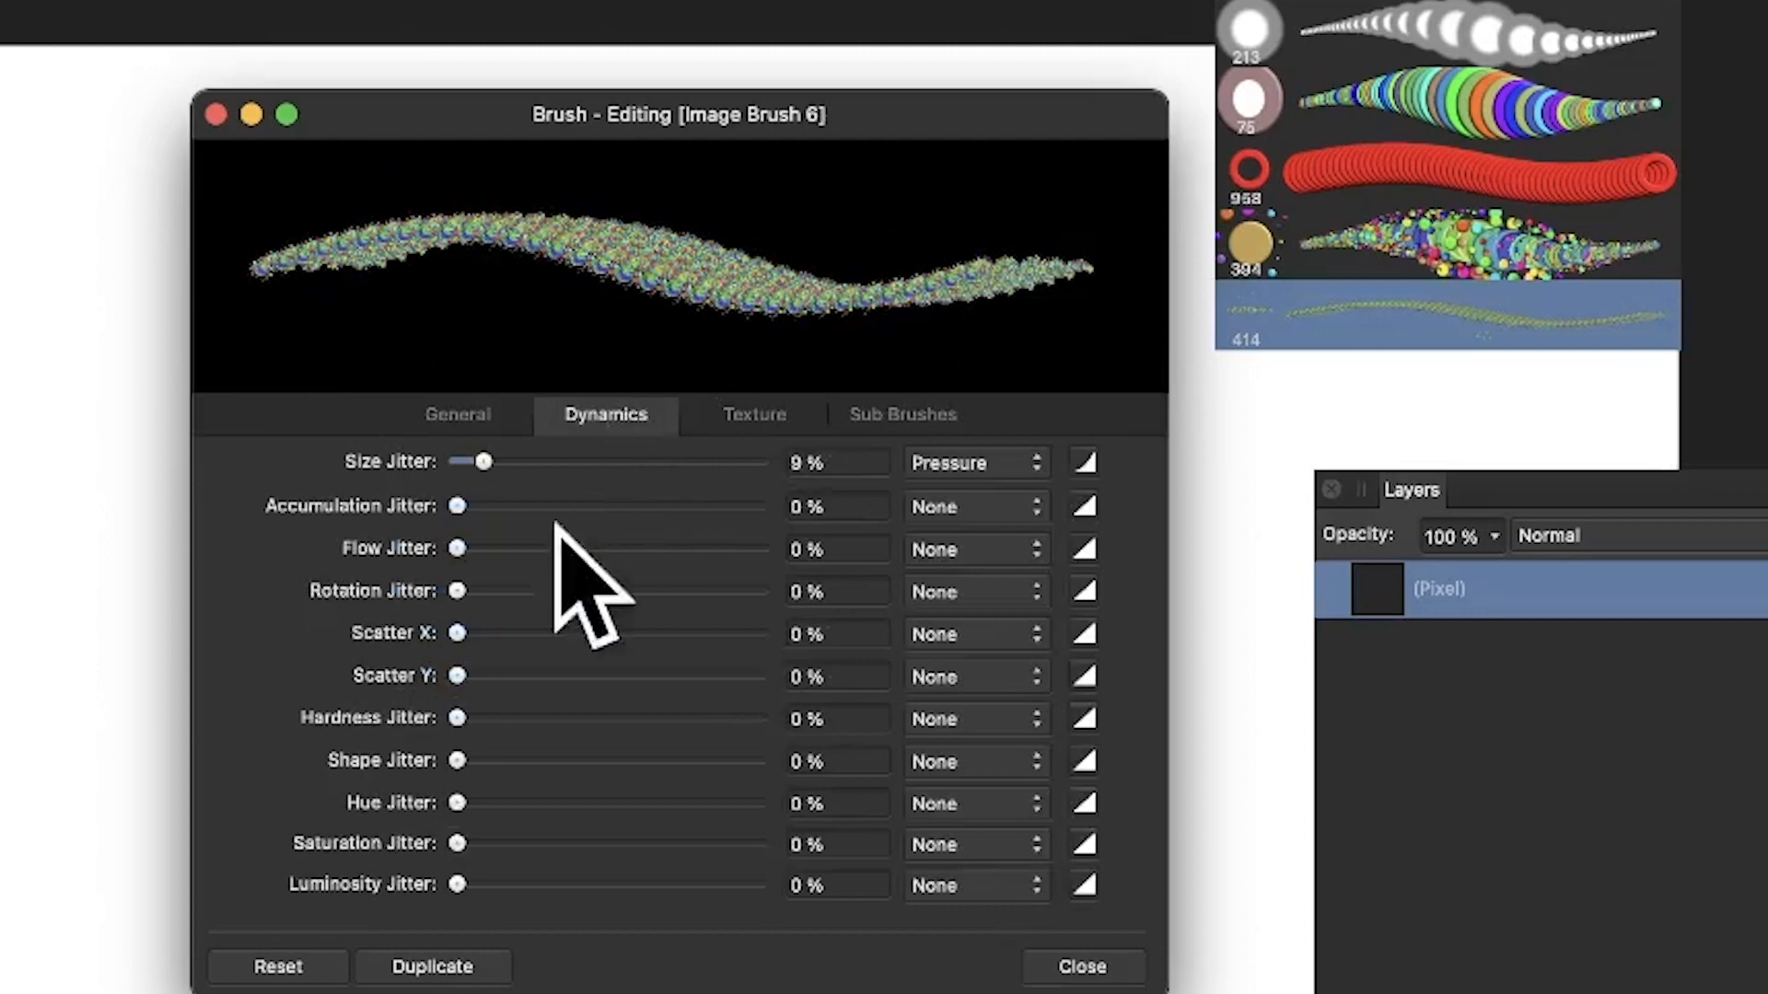
Set the stroke brush's rotation jitter to 58 %, size jitter to 6 % and hue jitter to 87 %.
drag(477, 587, 632, 592)
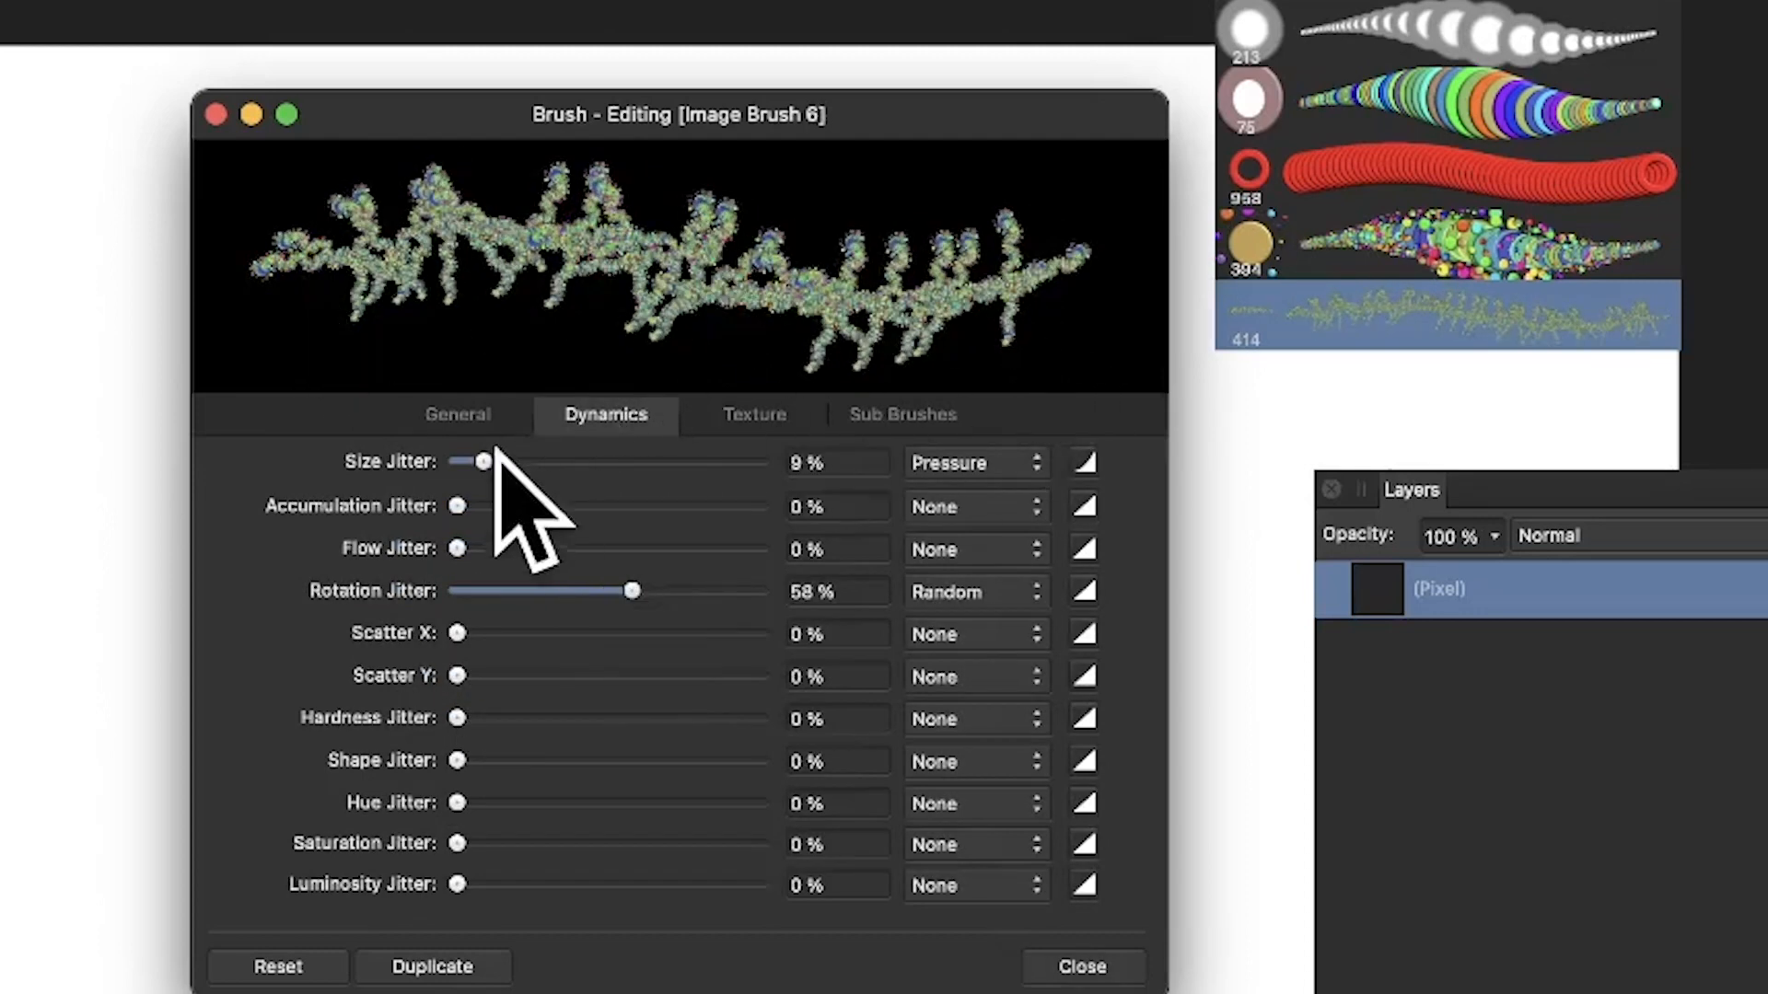
mouse_move(495, 449)
mouse_down()
mouse_move(591, 457)
mouse_move(449, 453)
mouse_move(481, 451)
mouse_up()
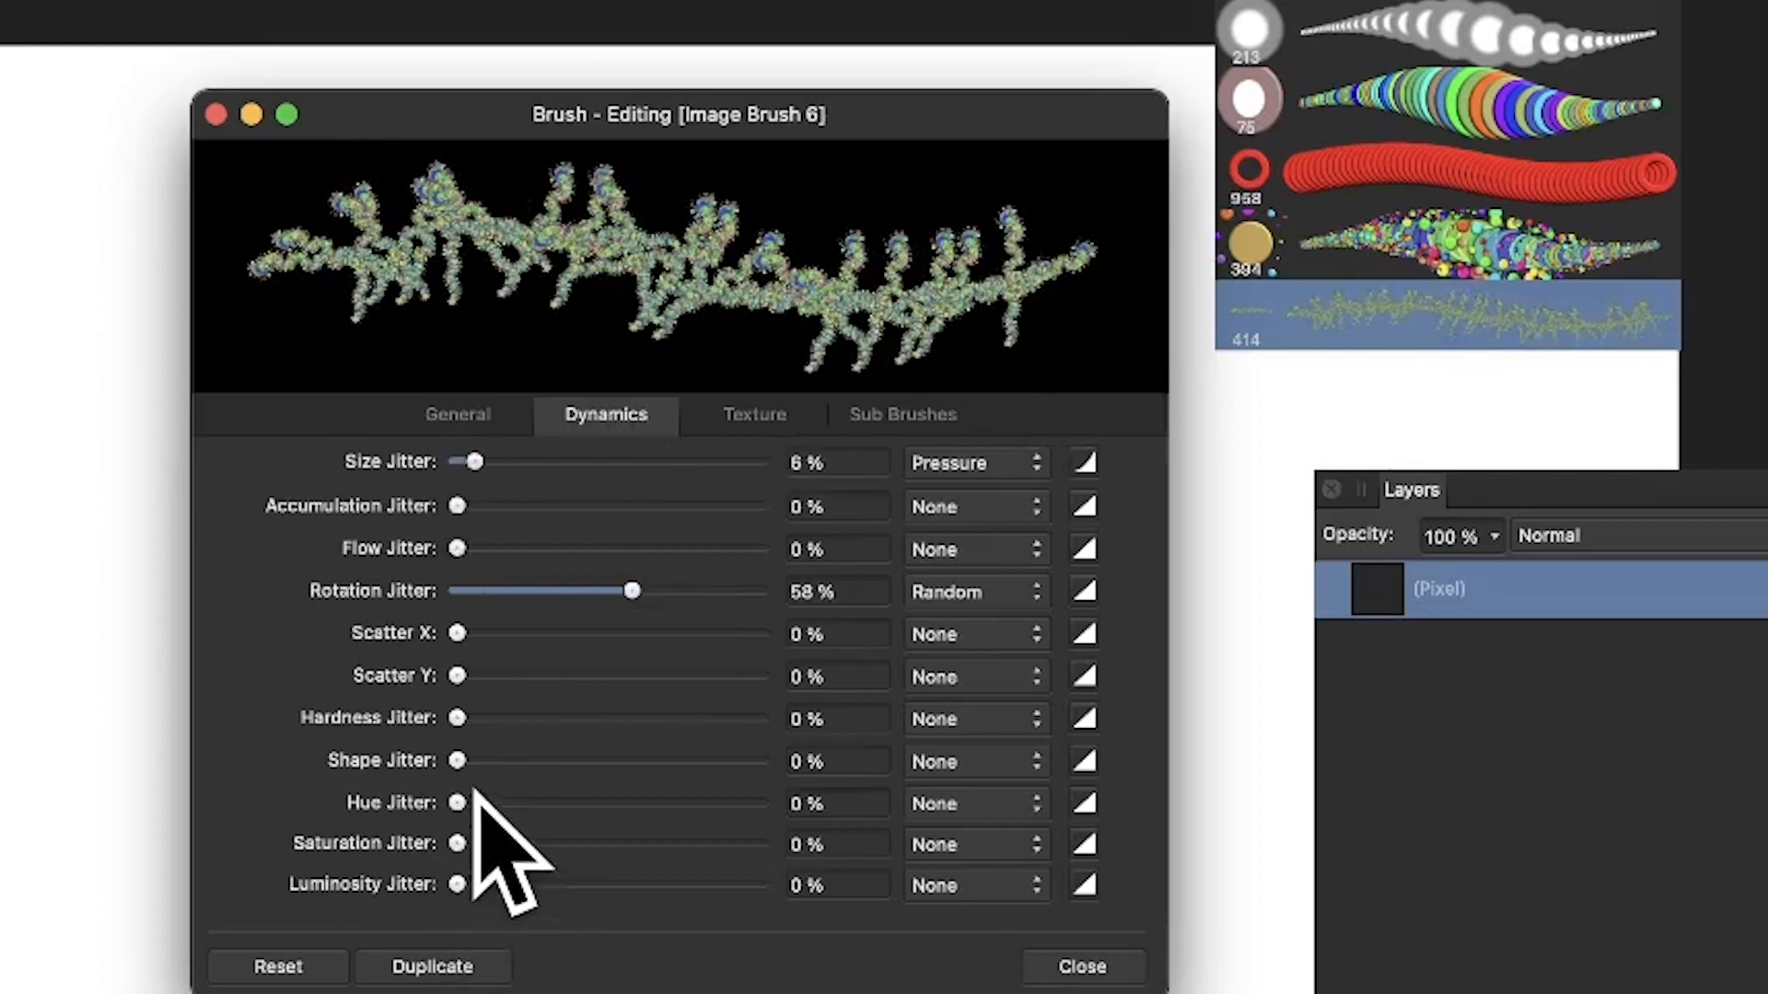
drag(458, 802, 721, 814)
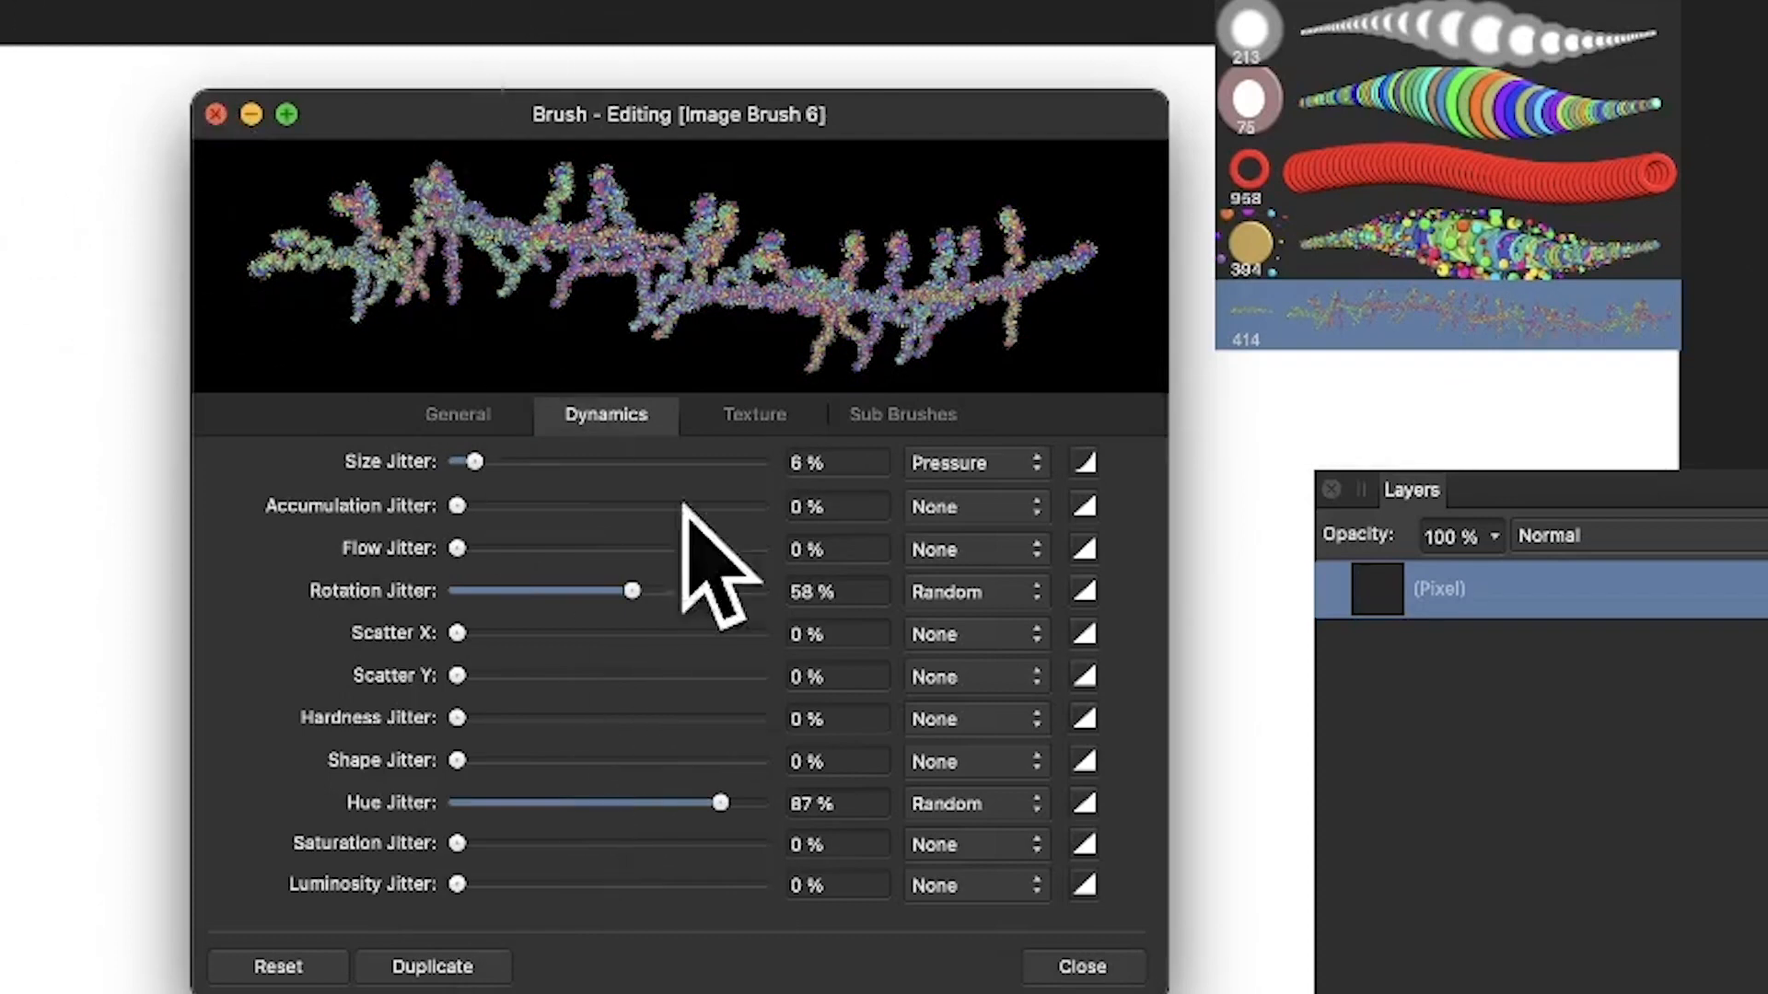
Reduce the stroke brush's spacing to 5 % and finish editing the brush.
click(457, 413)
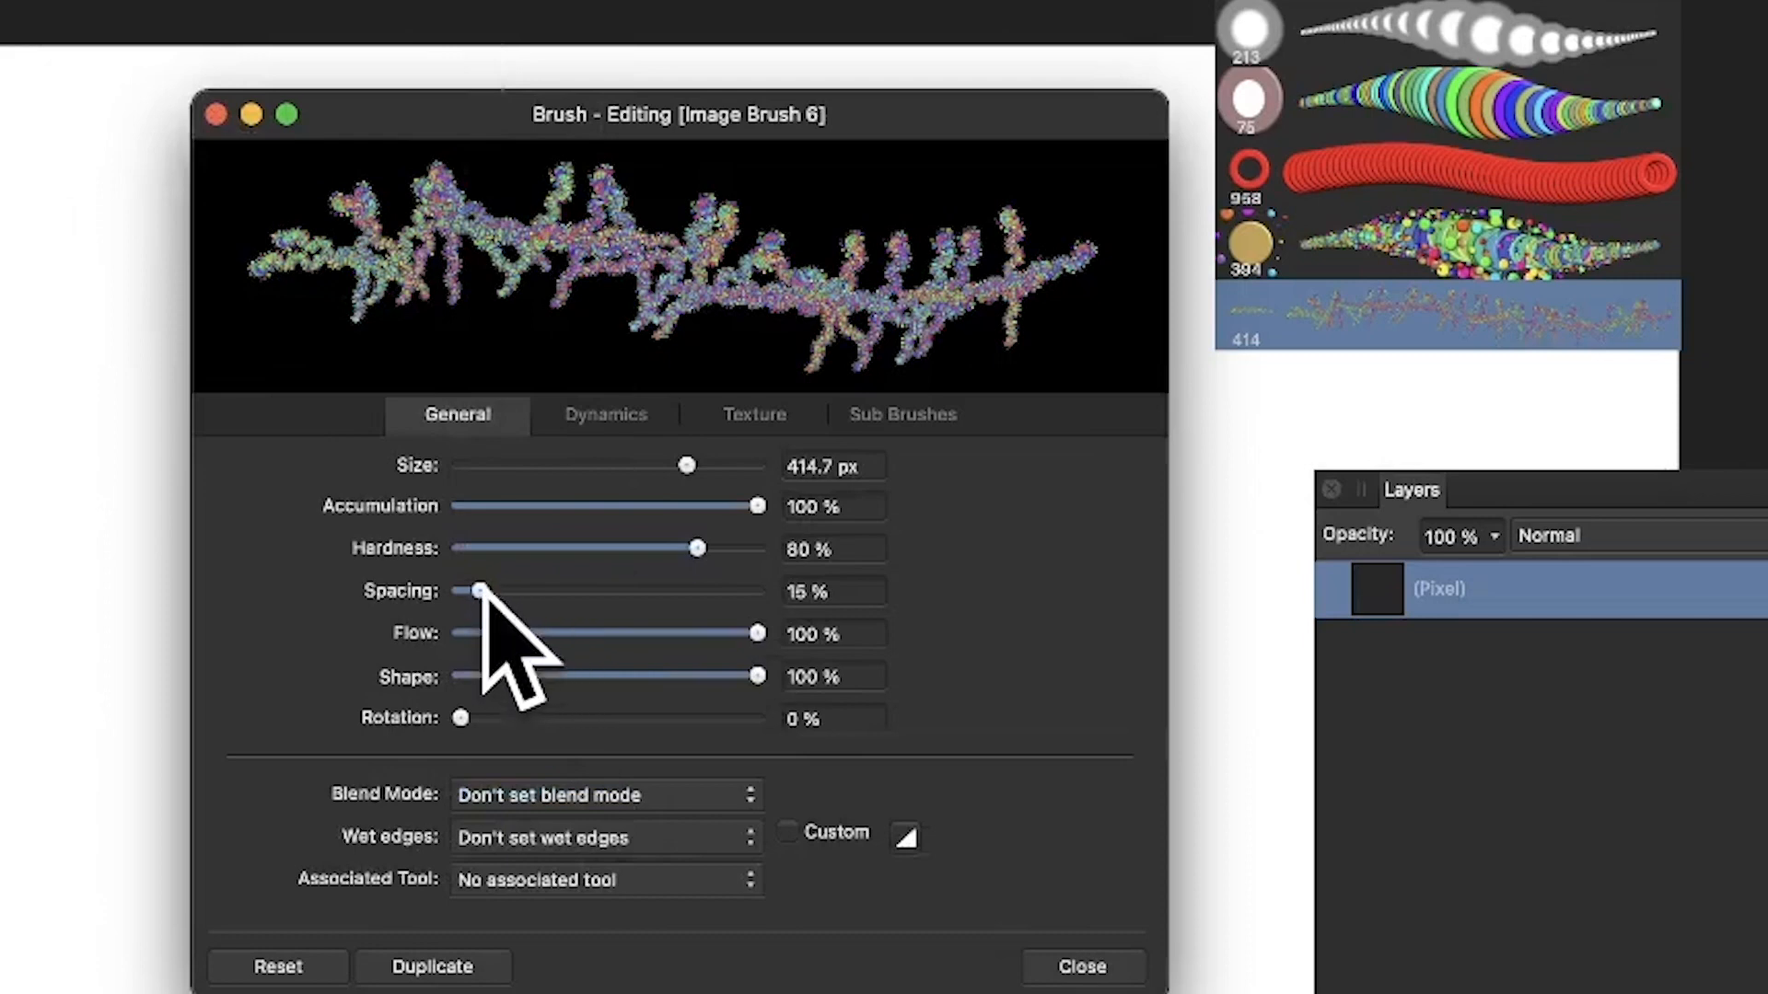
drag(480, 591, 458, 588)
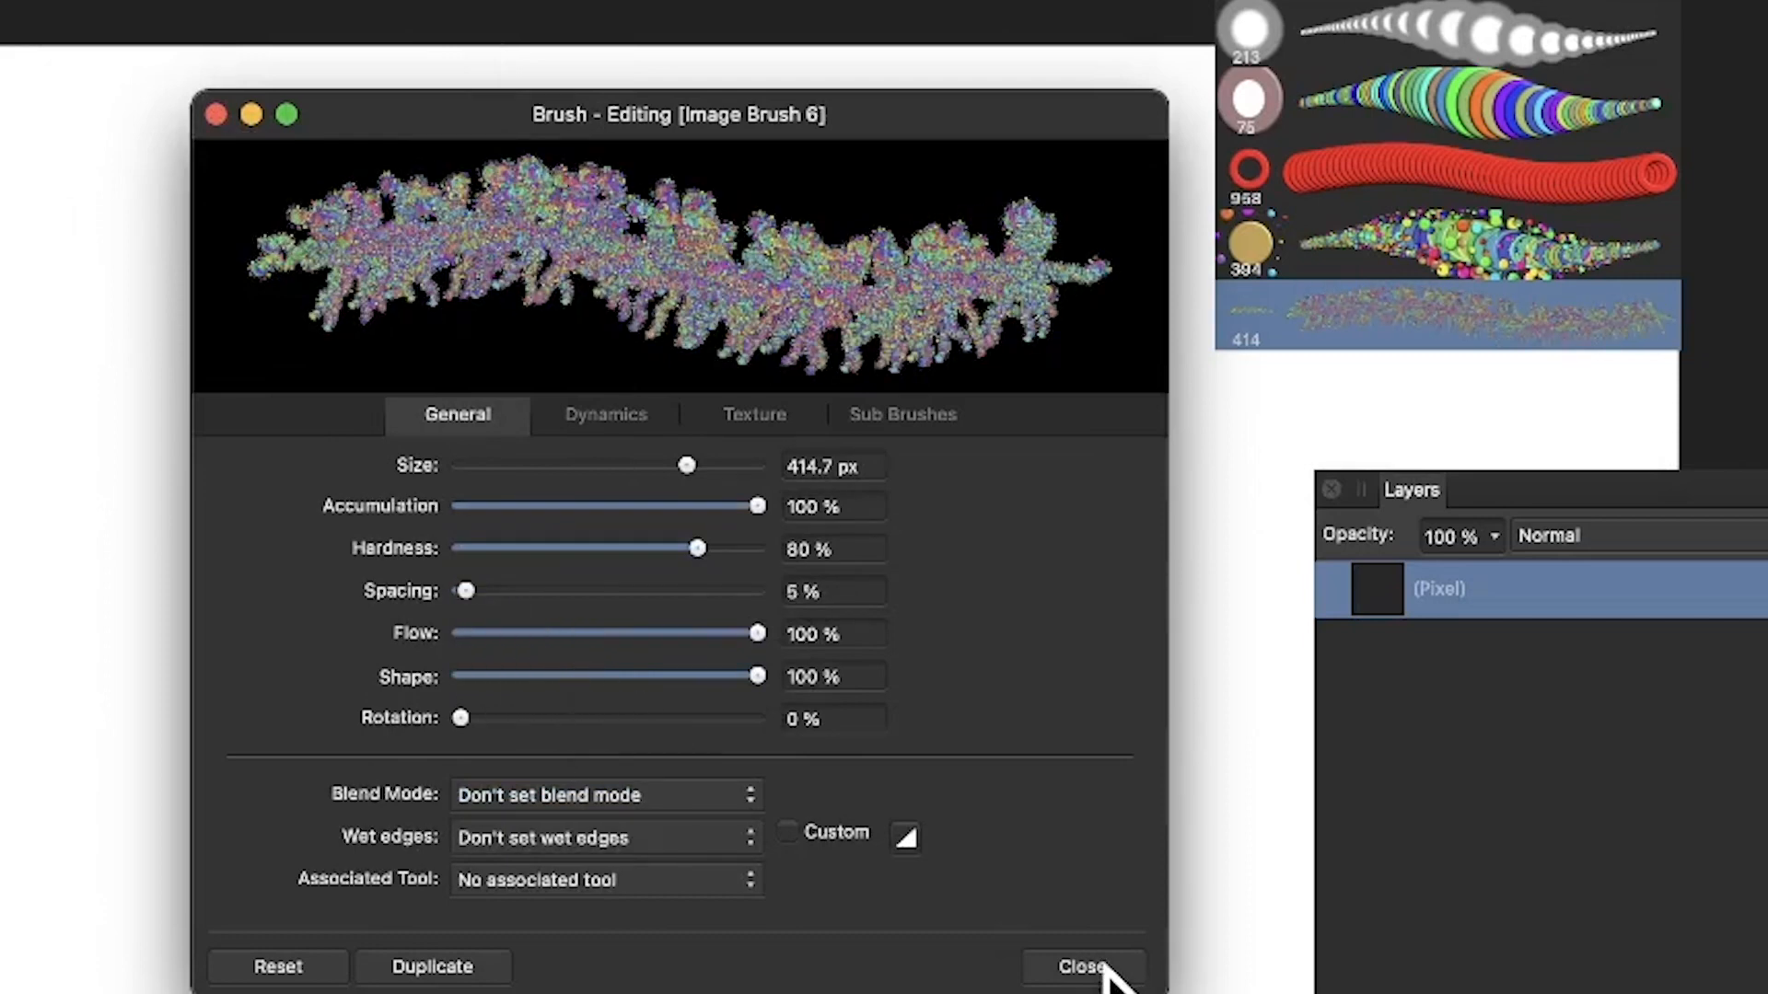
click(1082, 967)
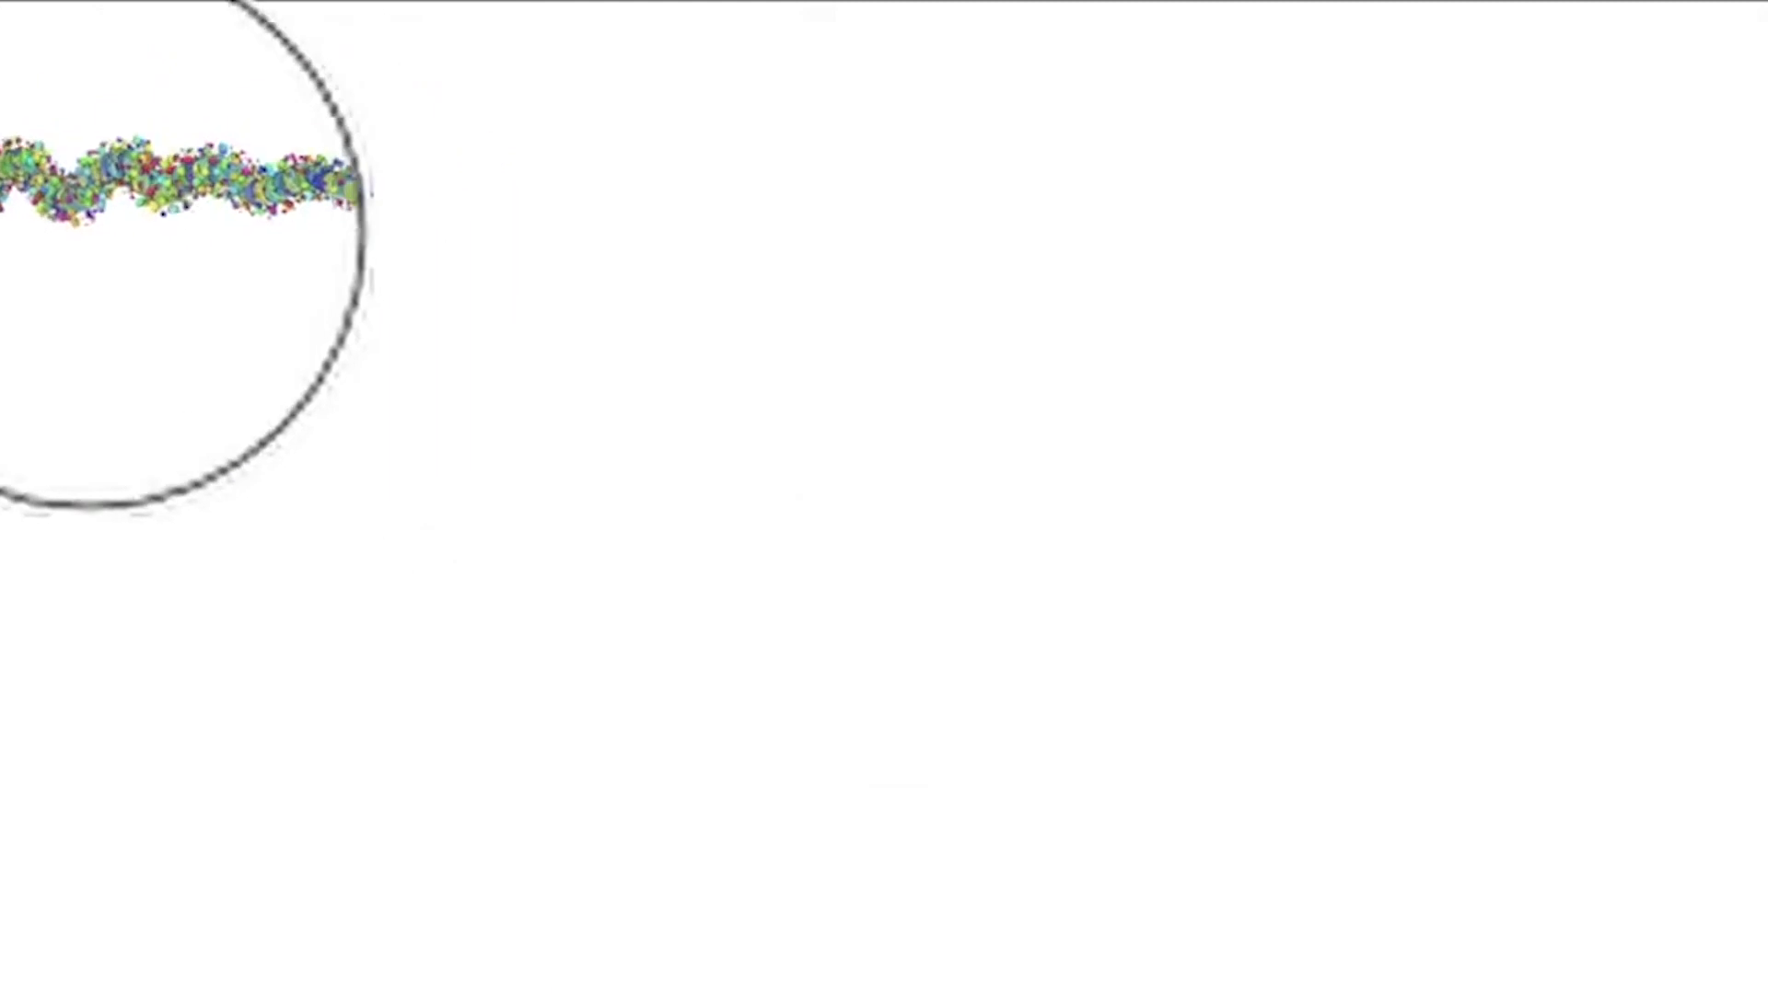
Cover most of the canvas with overlapping multicoloured strokes of the edited brush, using widths of 1800 px and 480 px.
mouse_move(87, 230)
mouse_down()
mouse_move(4, 407)
mouse_move(1204, 335)
mouse_move(1018, 678)
mouse_move(1698, 263)
mouse_move(1766, 479)
mouse_move(1766, 375)
mouse_move(1767, 810)
mouse_move(1731, 985)
mouse_move(1399, 993)
mouse_move(1519, 993)
mouse_move(1547, 848)
mouse_move(695, 842)
mouse_move(564, 277)
mouse_move(1014, 474)
mouse_move(860, 177)
mouse_move(437, 373)
mouse_move(459, 184)
mouse_up()
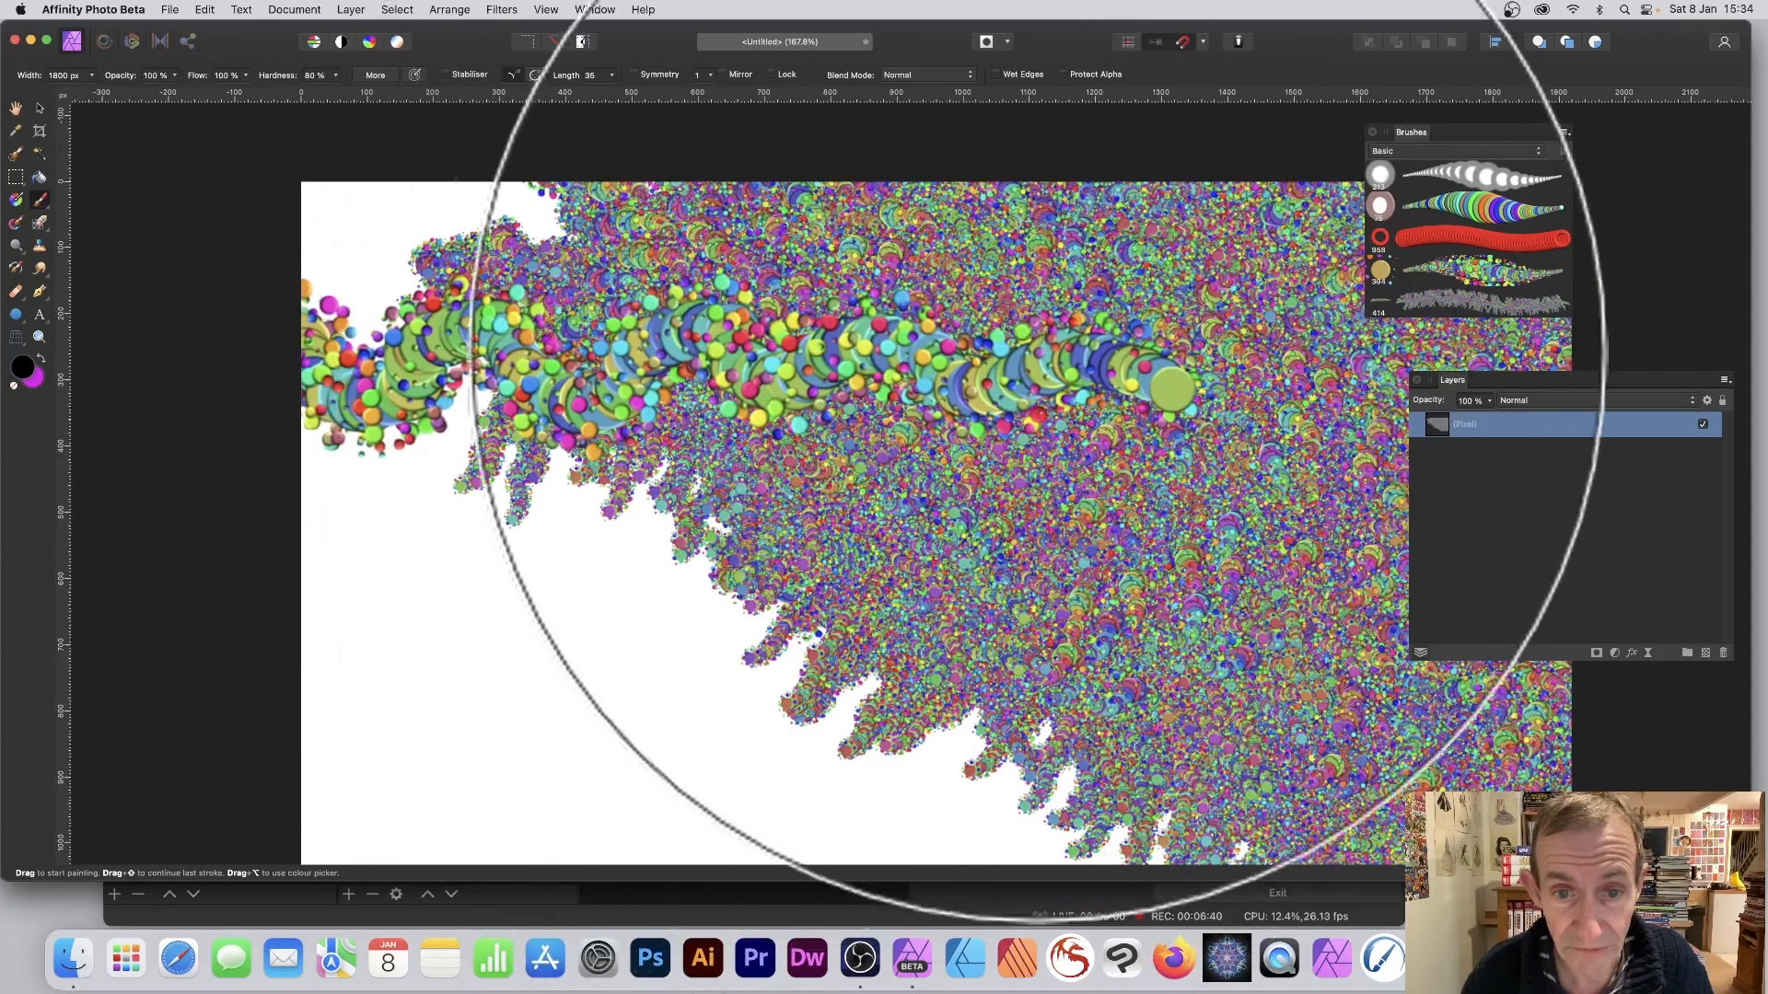
mouse_move(1004, 304)
mouse_down()
mouse_move(828, 304)
mouse_move(703, 253)
mouse_up()
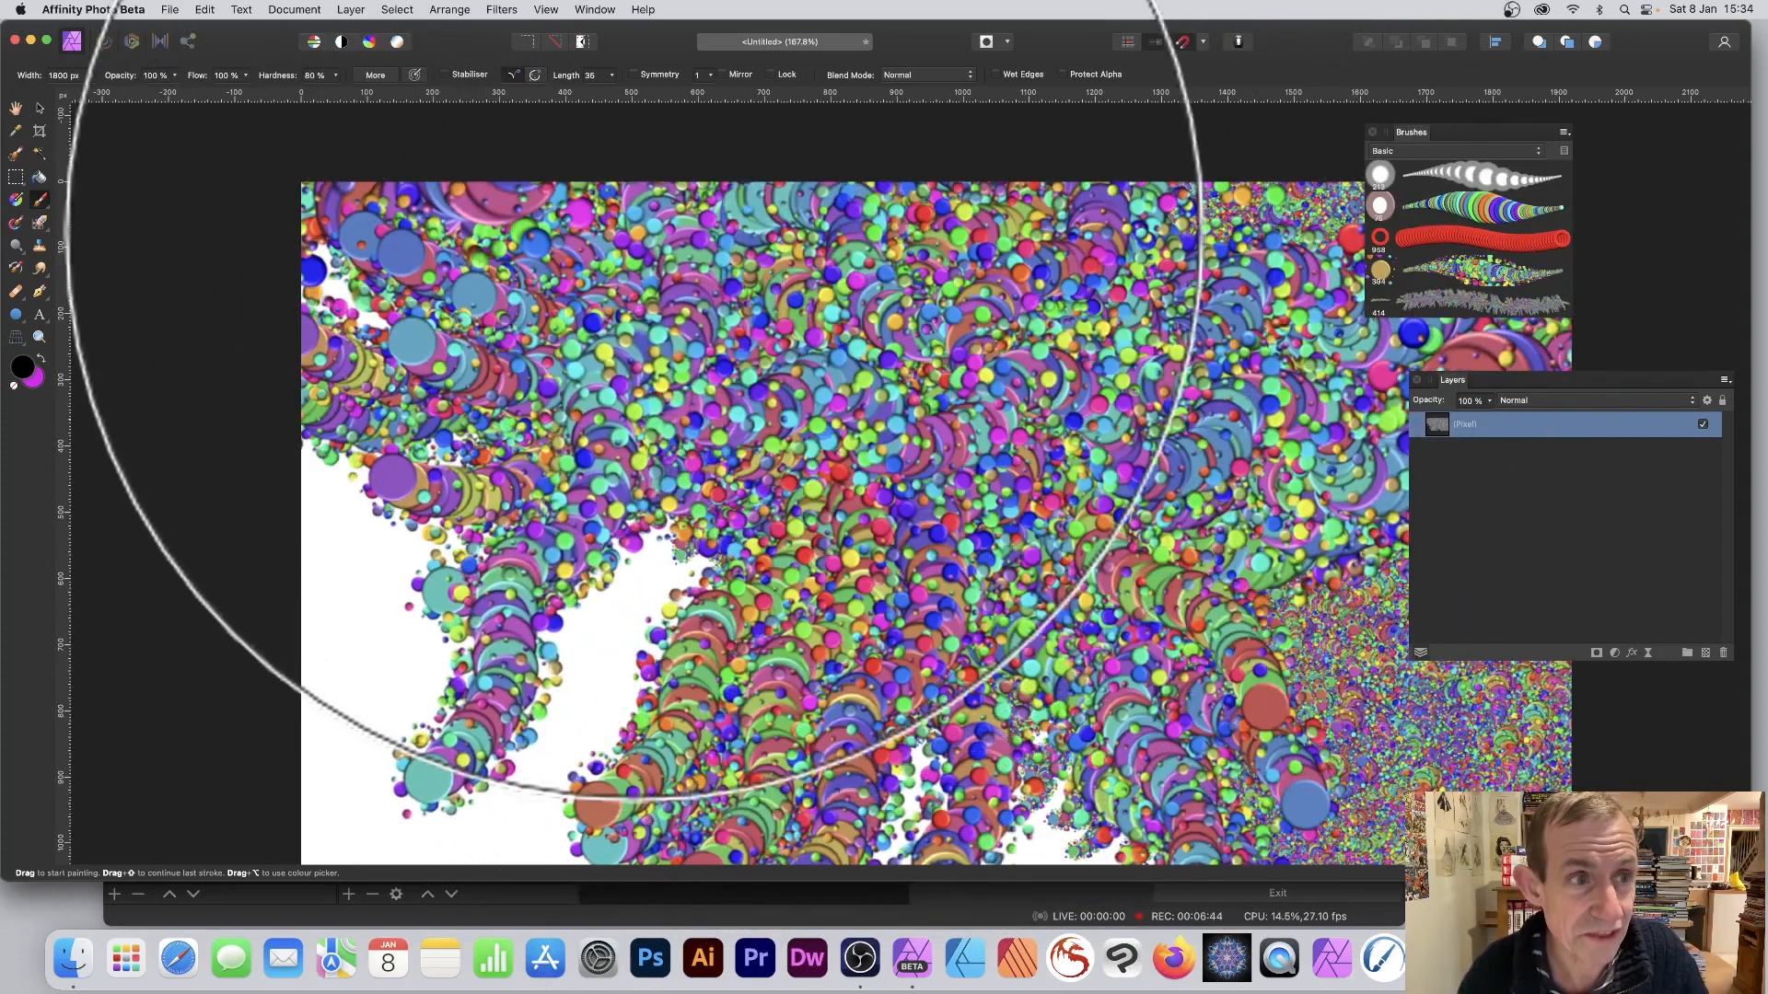
click(92, 75)
drag(131, 92, 123, 92)
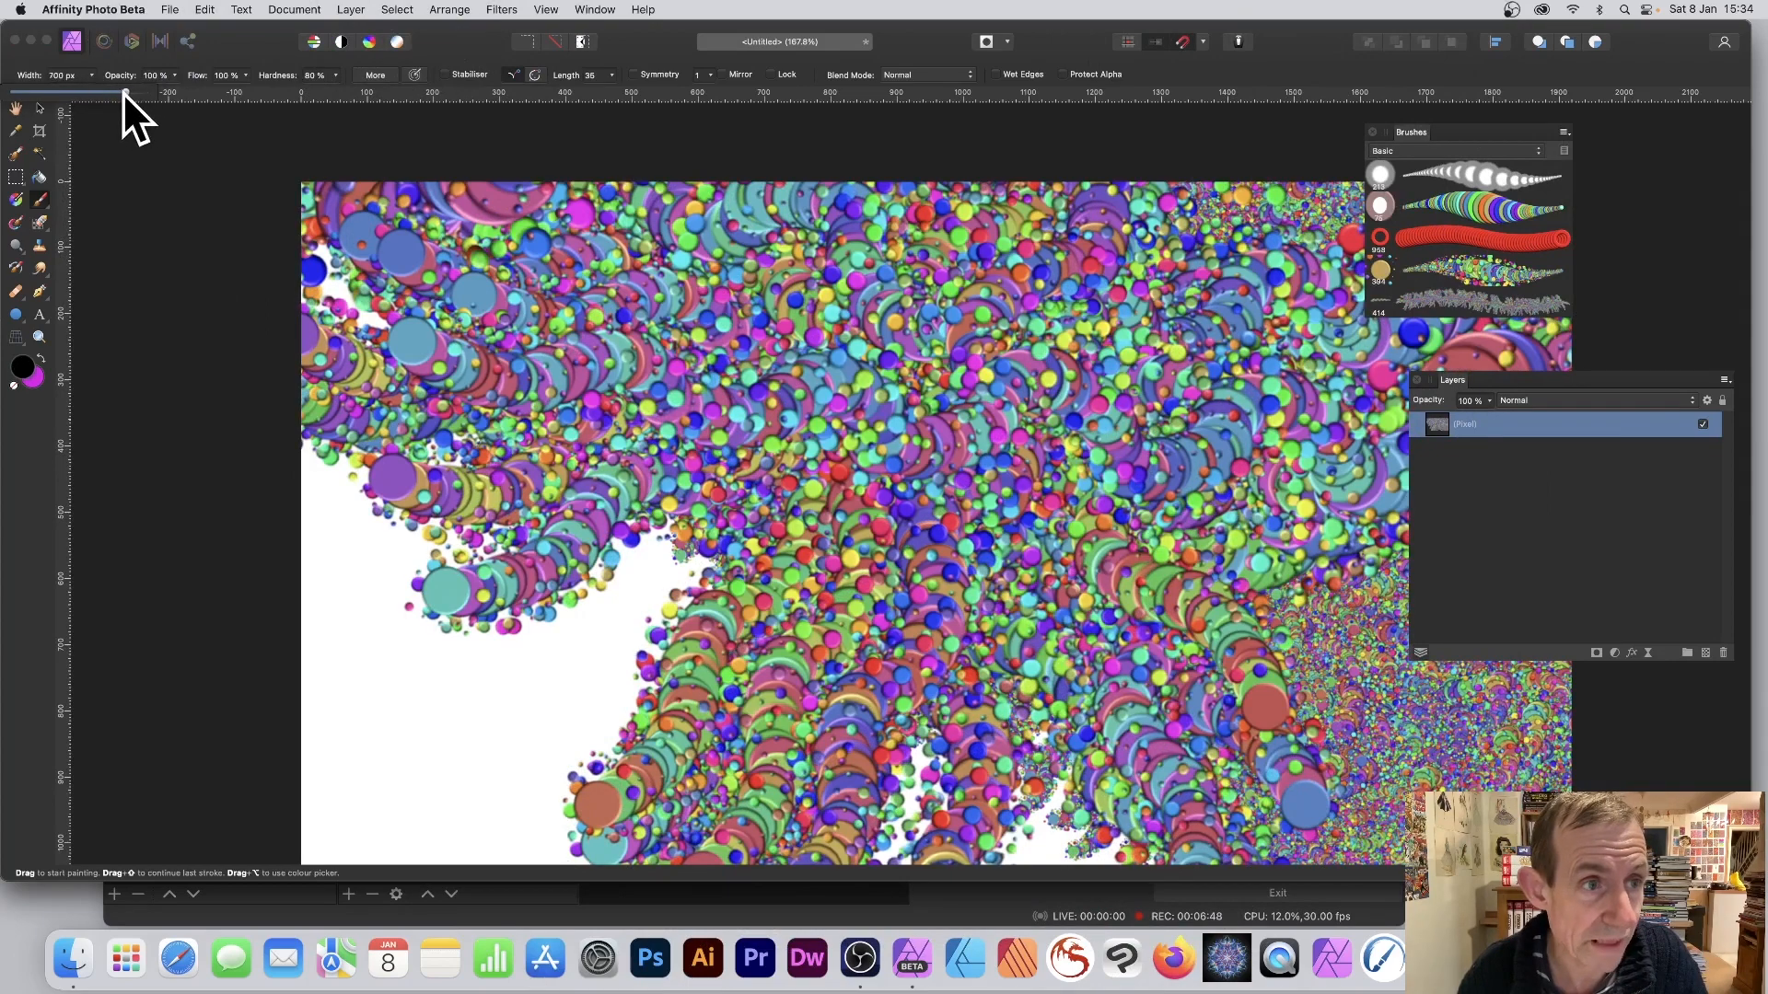
mouse_move(967, 317)
mouse_down()
mouse_move(929, 384)
mouse_move(1098, 428)
mouse_move(1049, 384)
mouse_move(1127, 394)
mouse_move(1145, 561)
mouse_move(1053, 494)
mouse_move(929, 546)
mouse_move(848, 434)
mouse_up()
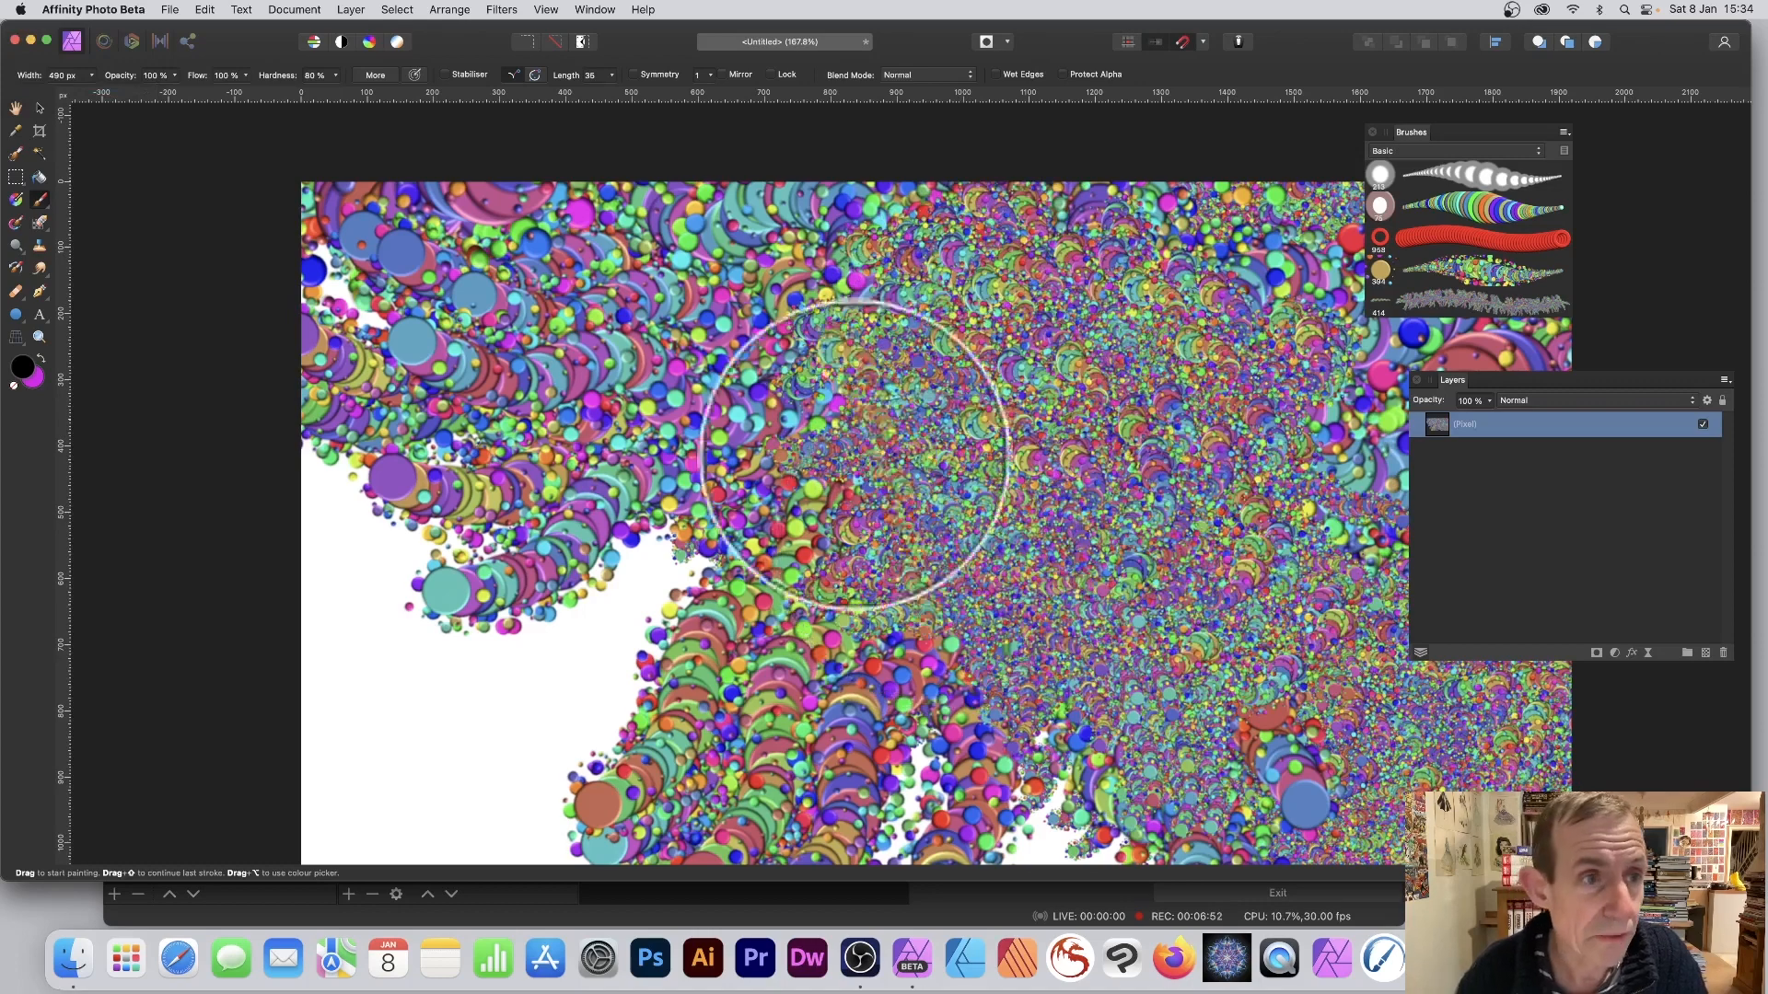
Set the brush width to 1200 px and paint overlapping strokes until the coloured circles fill the whole canvas.
click(93, 75)
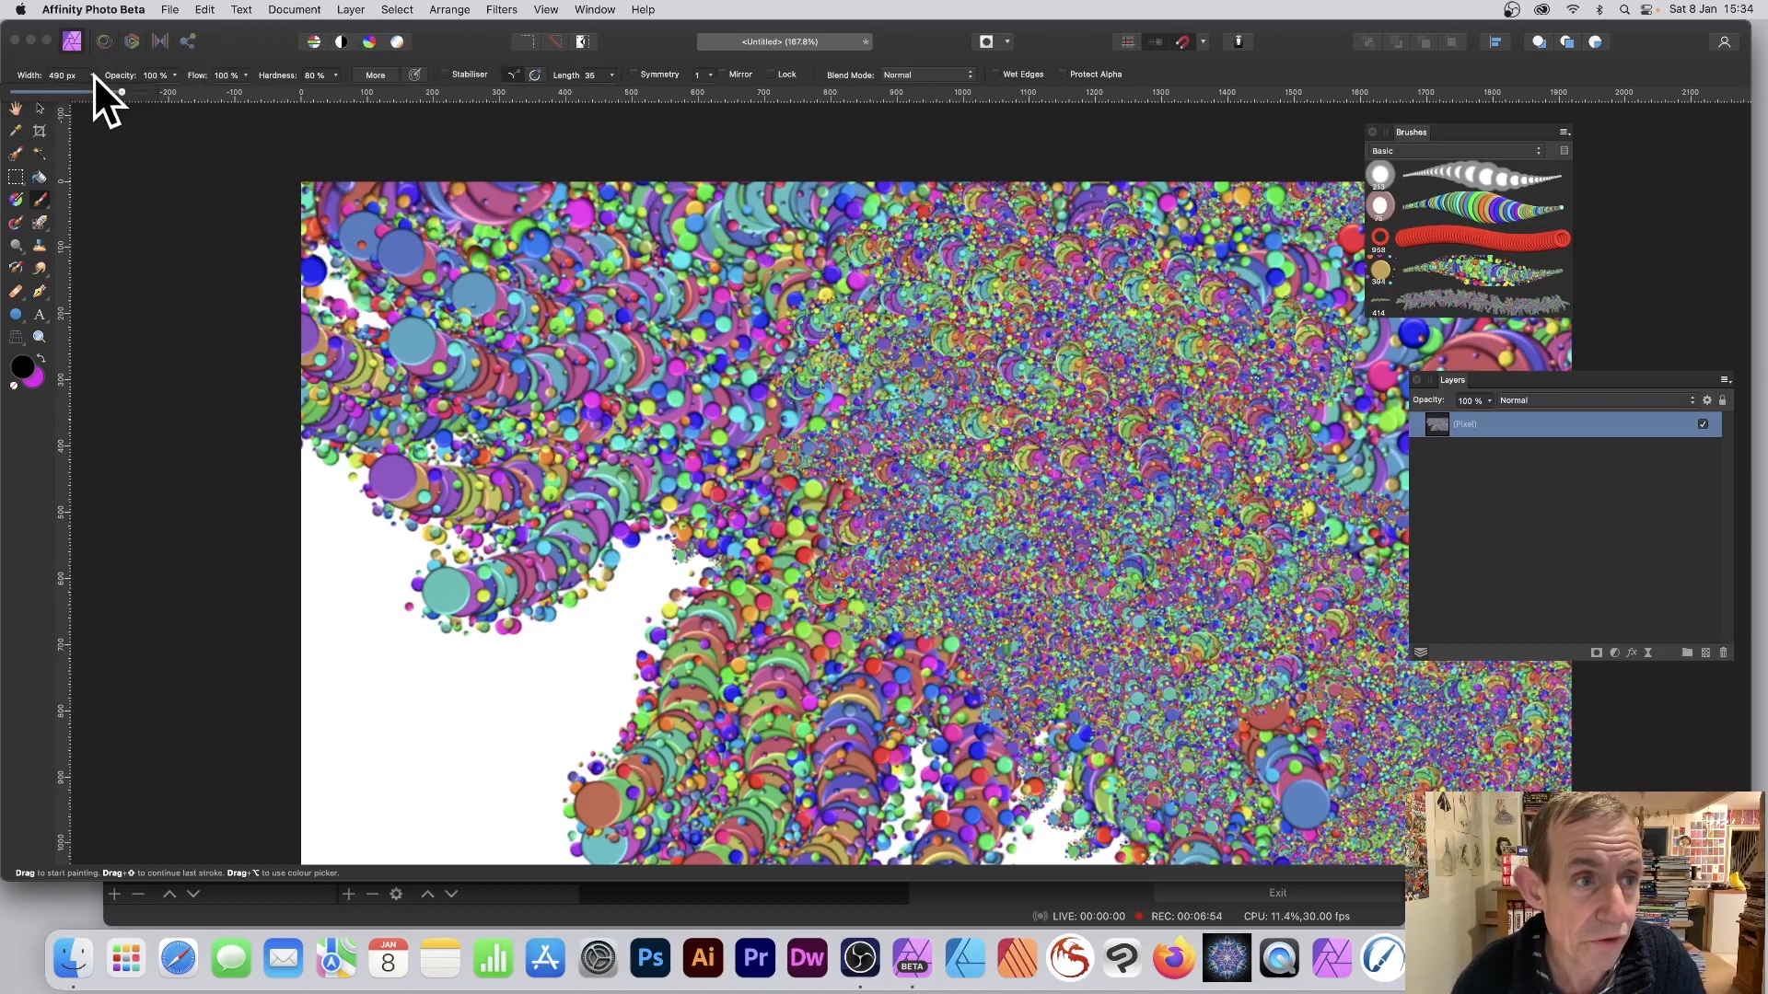
drag(125, 90, 129, 88)
drag(851, 350, 849, 363)
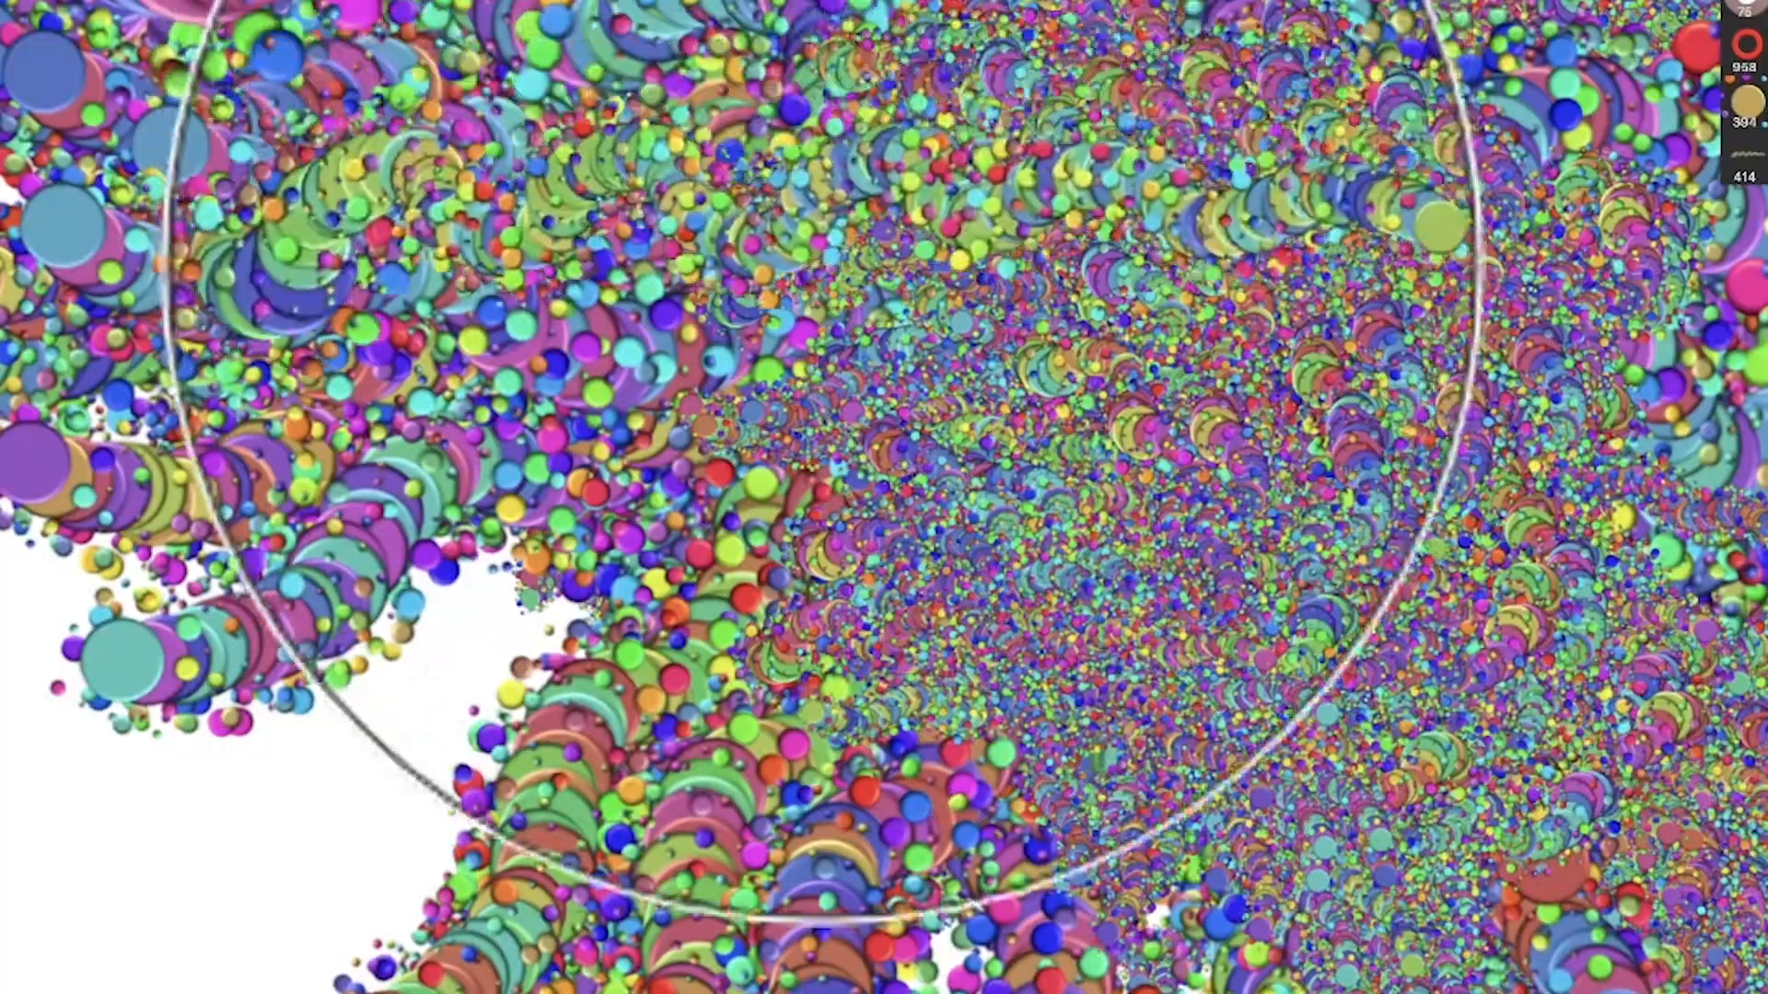
mouse_move(823, 263)
mouse_down()
mouse_move(963, 535)
mouse_move(1079, 388)
mouse_move(673, 518)
mouse_move(1304, 500)
mouse_move(1208, 664)
mouse_move(1484, 655)
mouse_move(1597, 518)
mouse_move(1649, 777)
mouse_move(1287, 716)
mouse_move(1511, 450)
mouse_move(1036, 570)
mouse_move(1036, 596)
mouse_move(396, 345)
mouse_move(518, 172)
mouse_move(225, 432)
mouse_move(173, 823)
mouse_move(371, 383)
mouse_move(17, 673)
mouse_move(423, 294)
mouse_move(4, 124)
mouse_move(535, 389)
mouse_move(0, 794)
mouse_move(158, 682)
mouse_move(0, 911)
mouse_move(146, 872)
mouse_move(138, 884)
mouse_move(120, 622)
mouse_move(249, 644)
mouse_move(403, 407)
mouse_move(710, 484)
mouse_move(984, 323)
mouse_move(1208, 294)
mouse_move(1028, 199)
mouse_move(982, 332)
mouse_up()
mouse_move(1092, 280)
mouse_down()
mouse_move(1048, 302)
mouse_move(930, 485)
mouse_move(757, 397)
mouse_move(663, 190)
mouse_move(322, 258)
mouse_up()
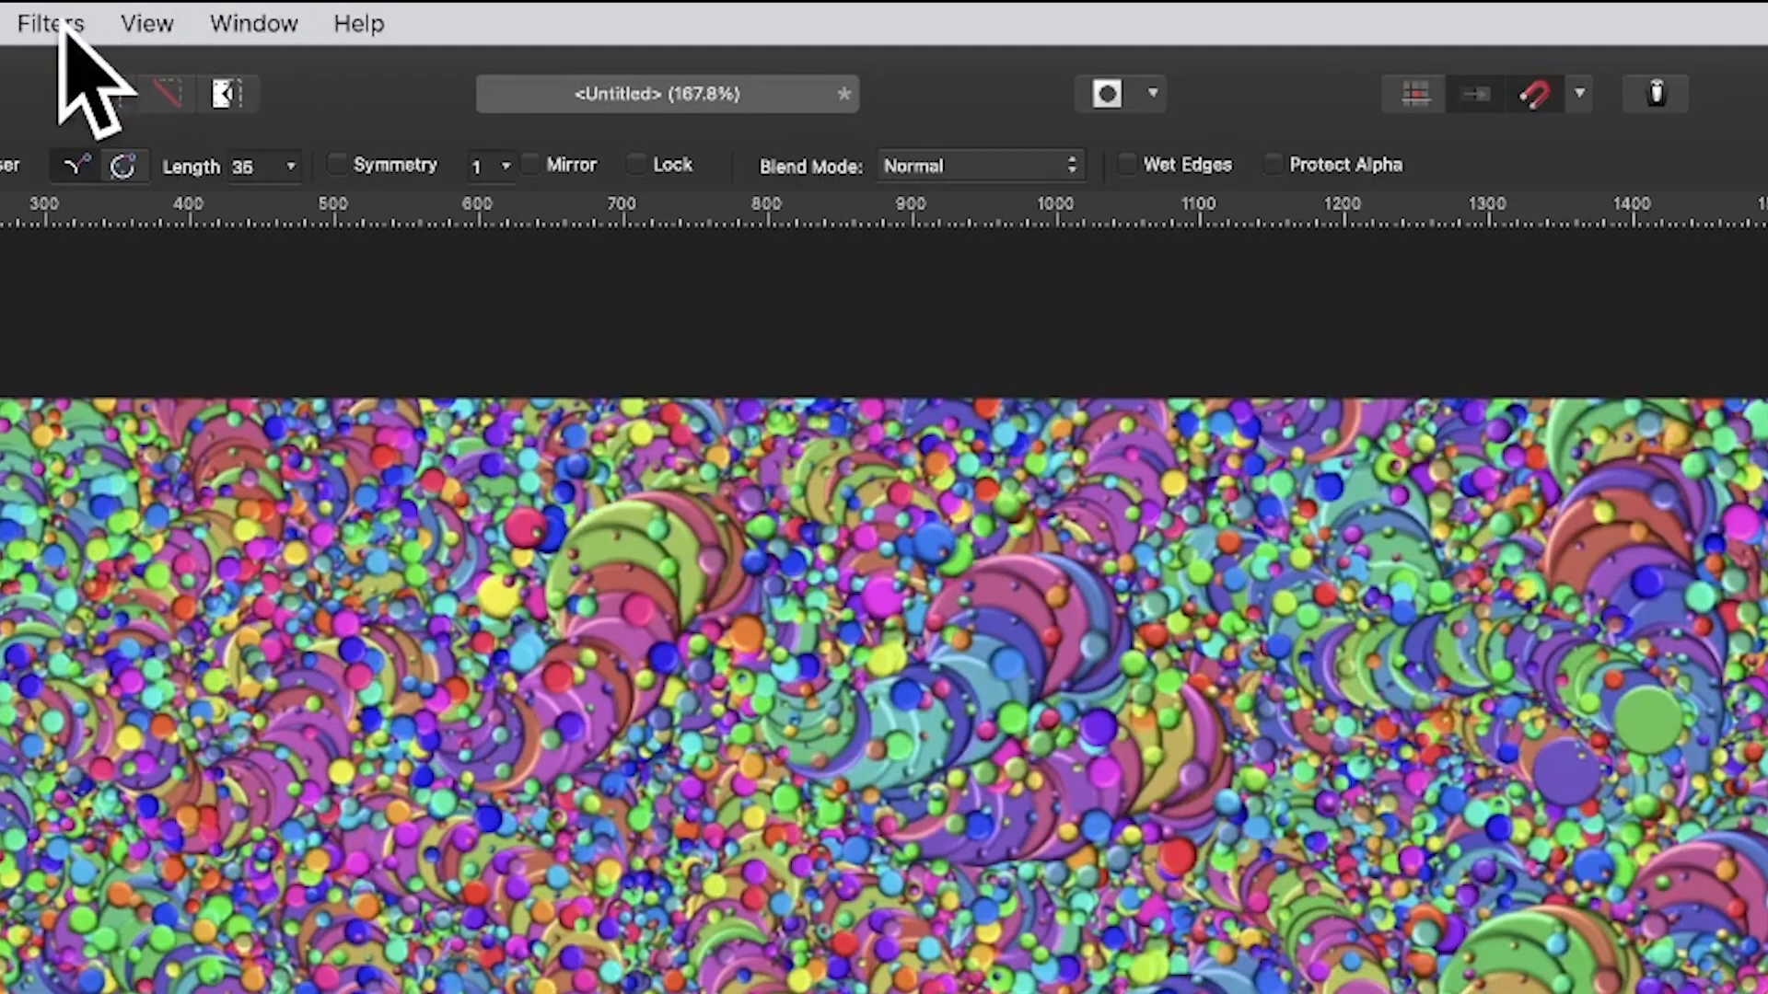
Start the Deform distortion filter on the painted pixel layer and set its linear constraints to Similarity.
click(65, 26)
mouse_move(67, 154)
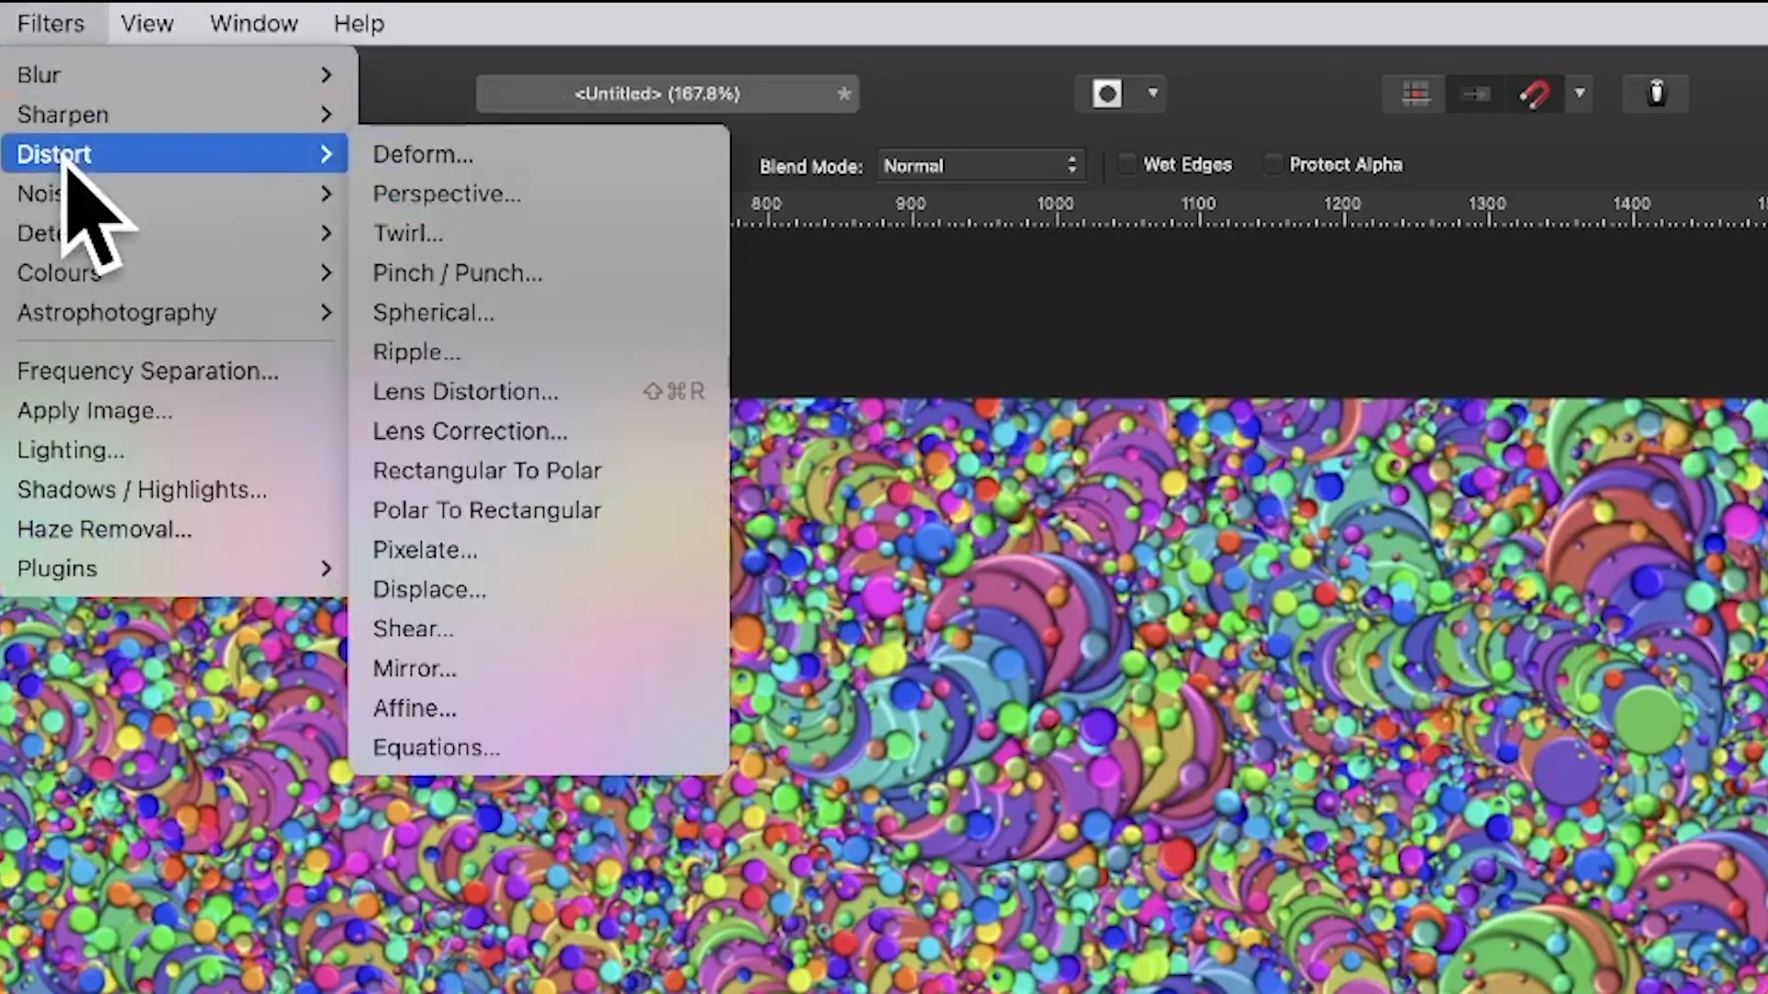
click(479, 153)
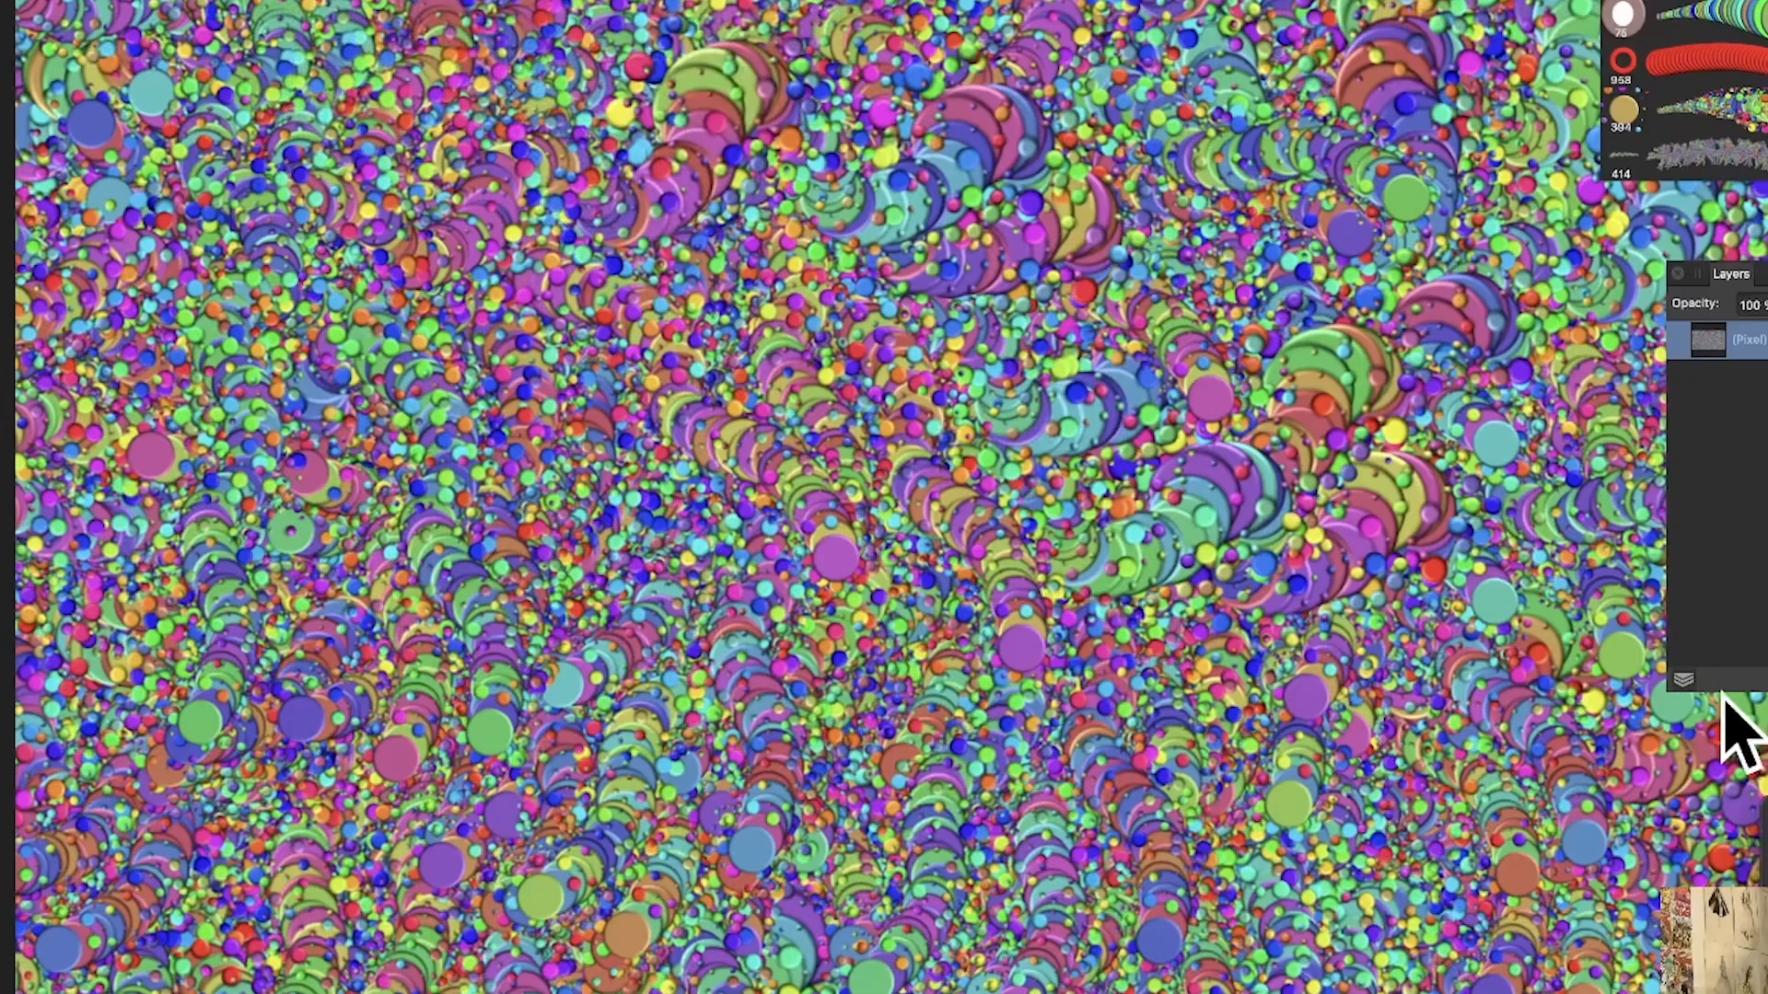
drag(1767, 813, 1036, 262)
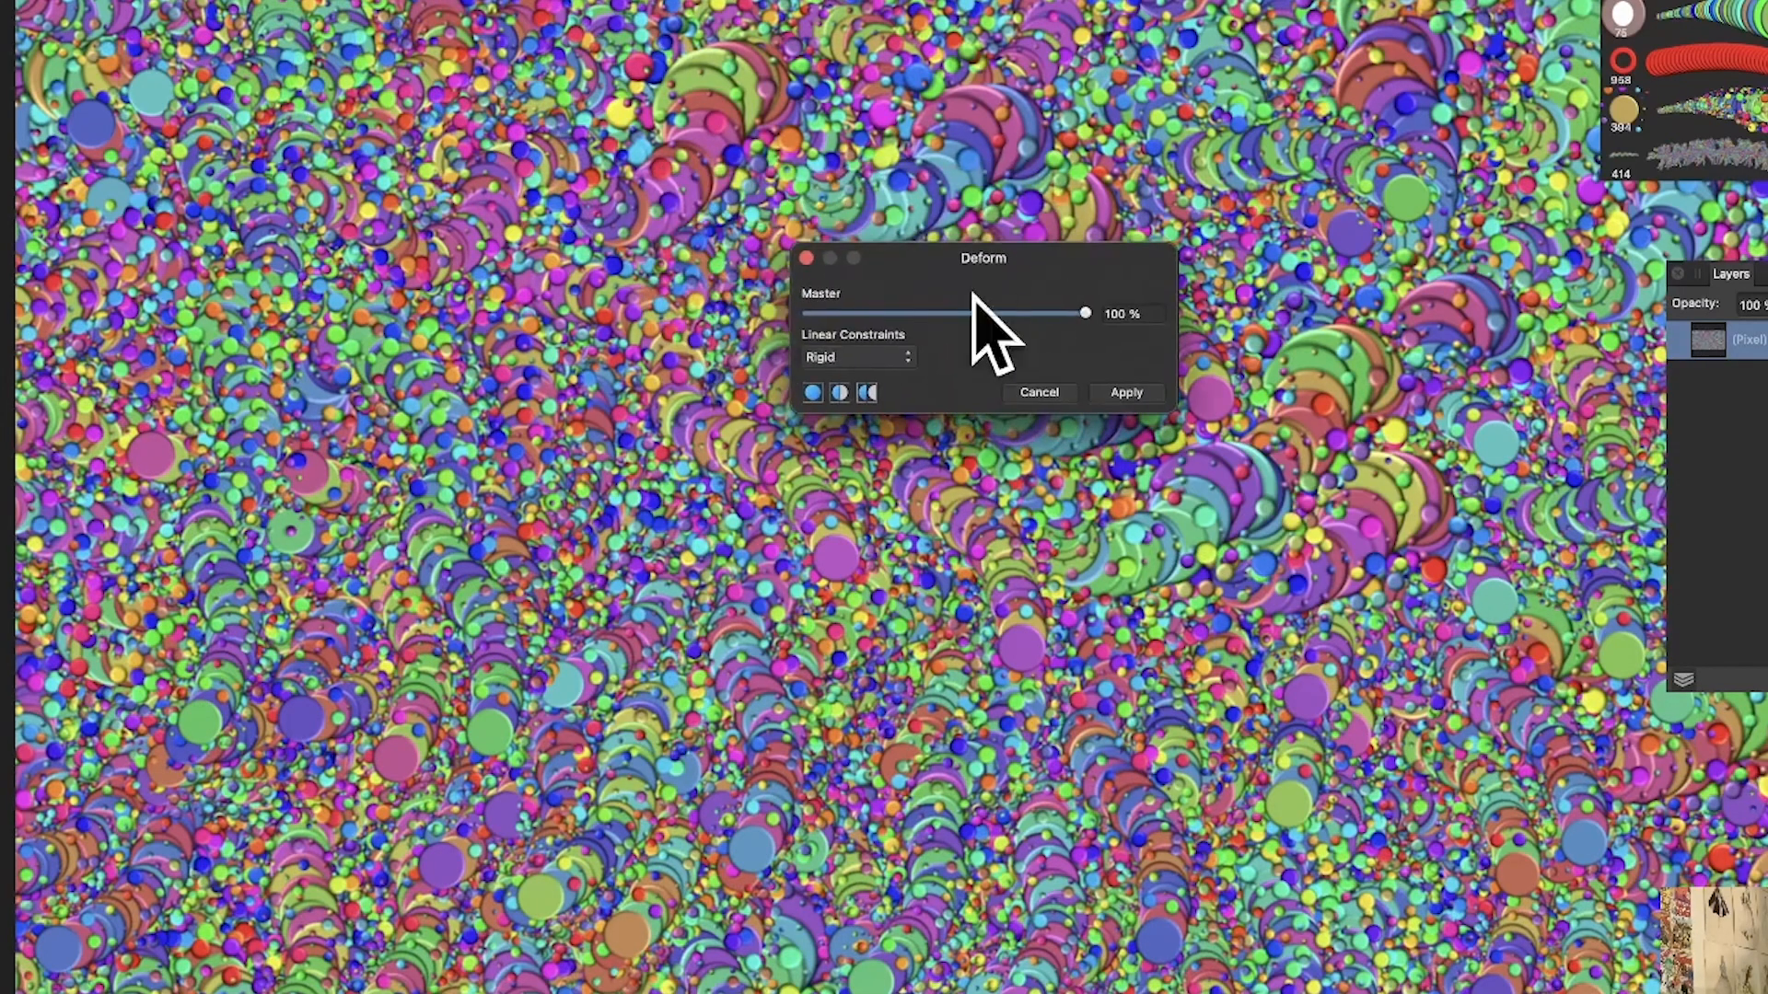
click(862, 383)
Place deform handles across the painting, pull several far outward to stretch the circles into swirls, and apply the deformation.
click(577, 589)
drag(577, 589, 59, 332)
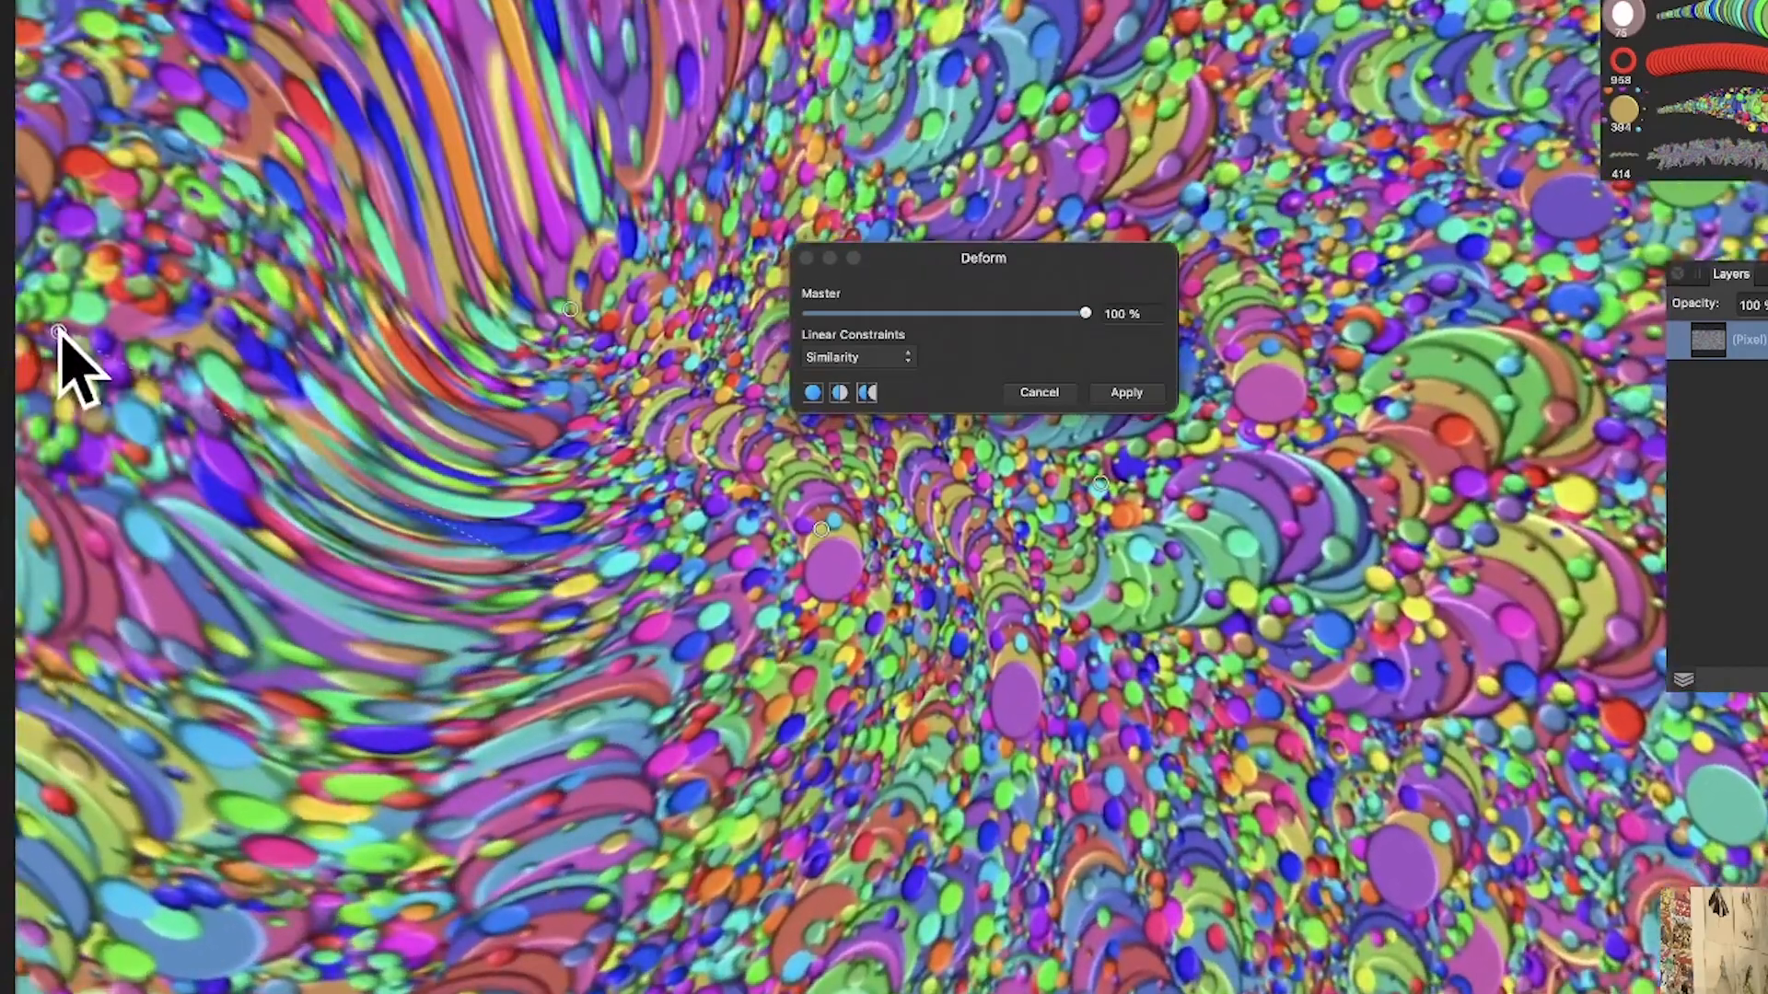
drag(631, 248, 1425, 672)
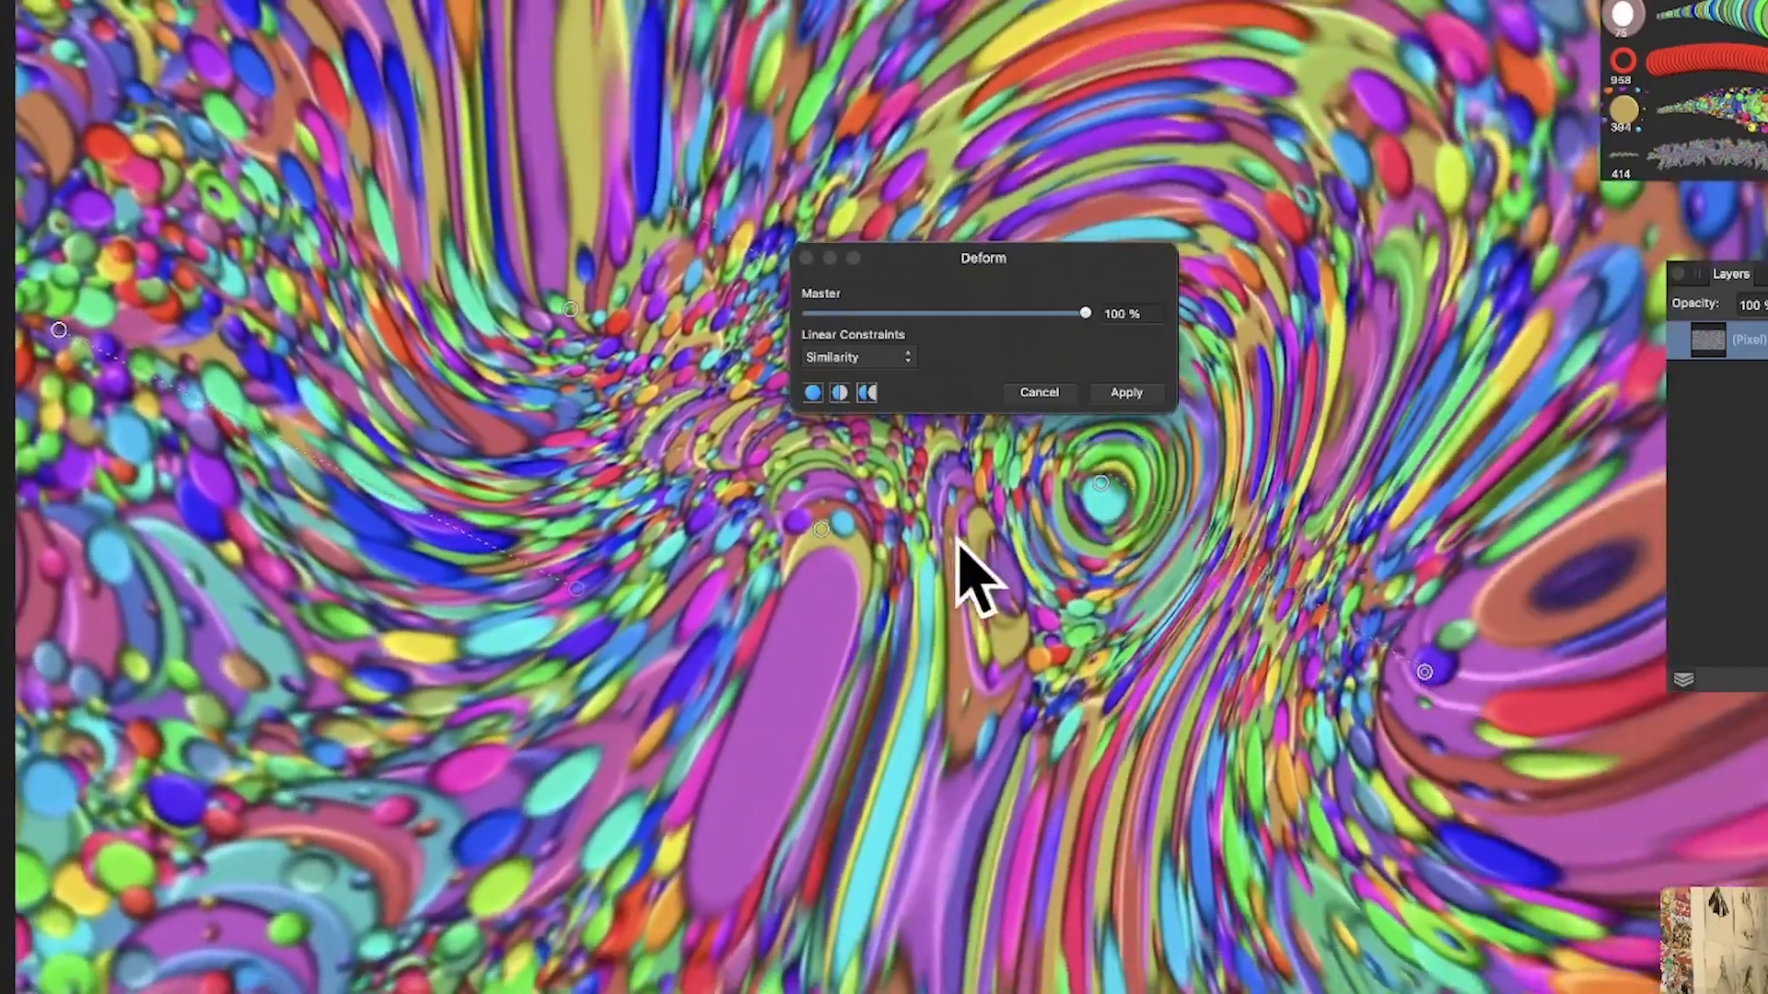
drag(957, 543, 1378, 44)
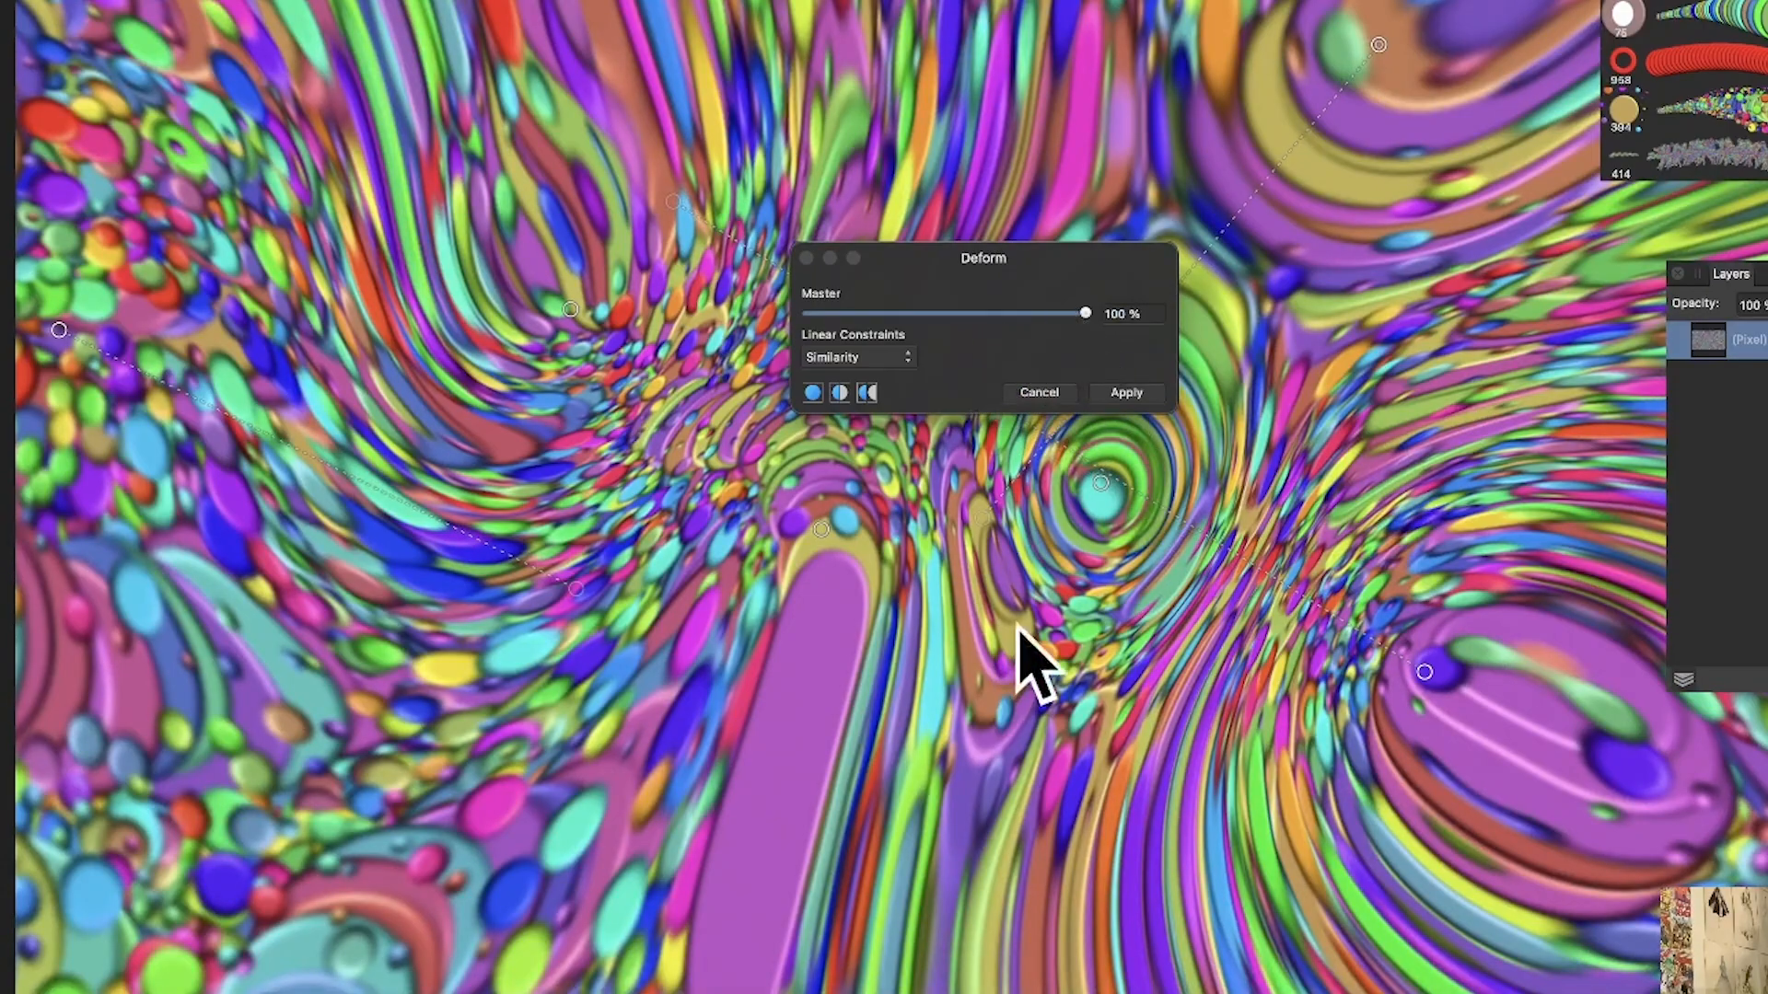
drag(1025, 565, 801, 433)
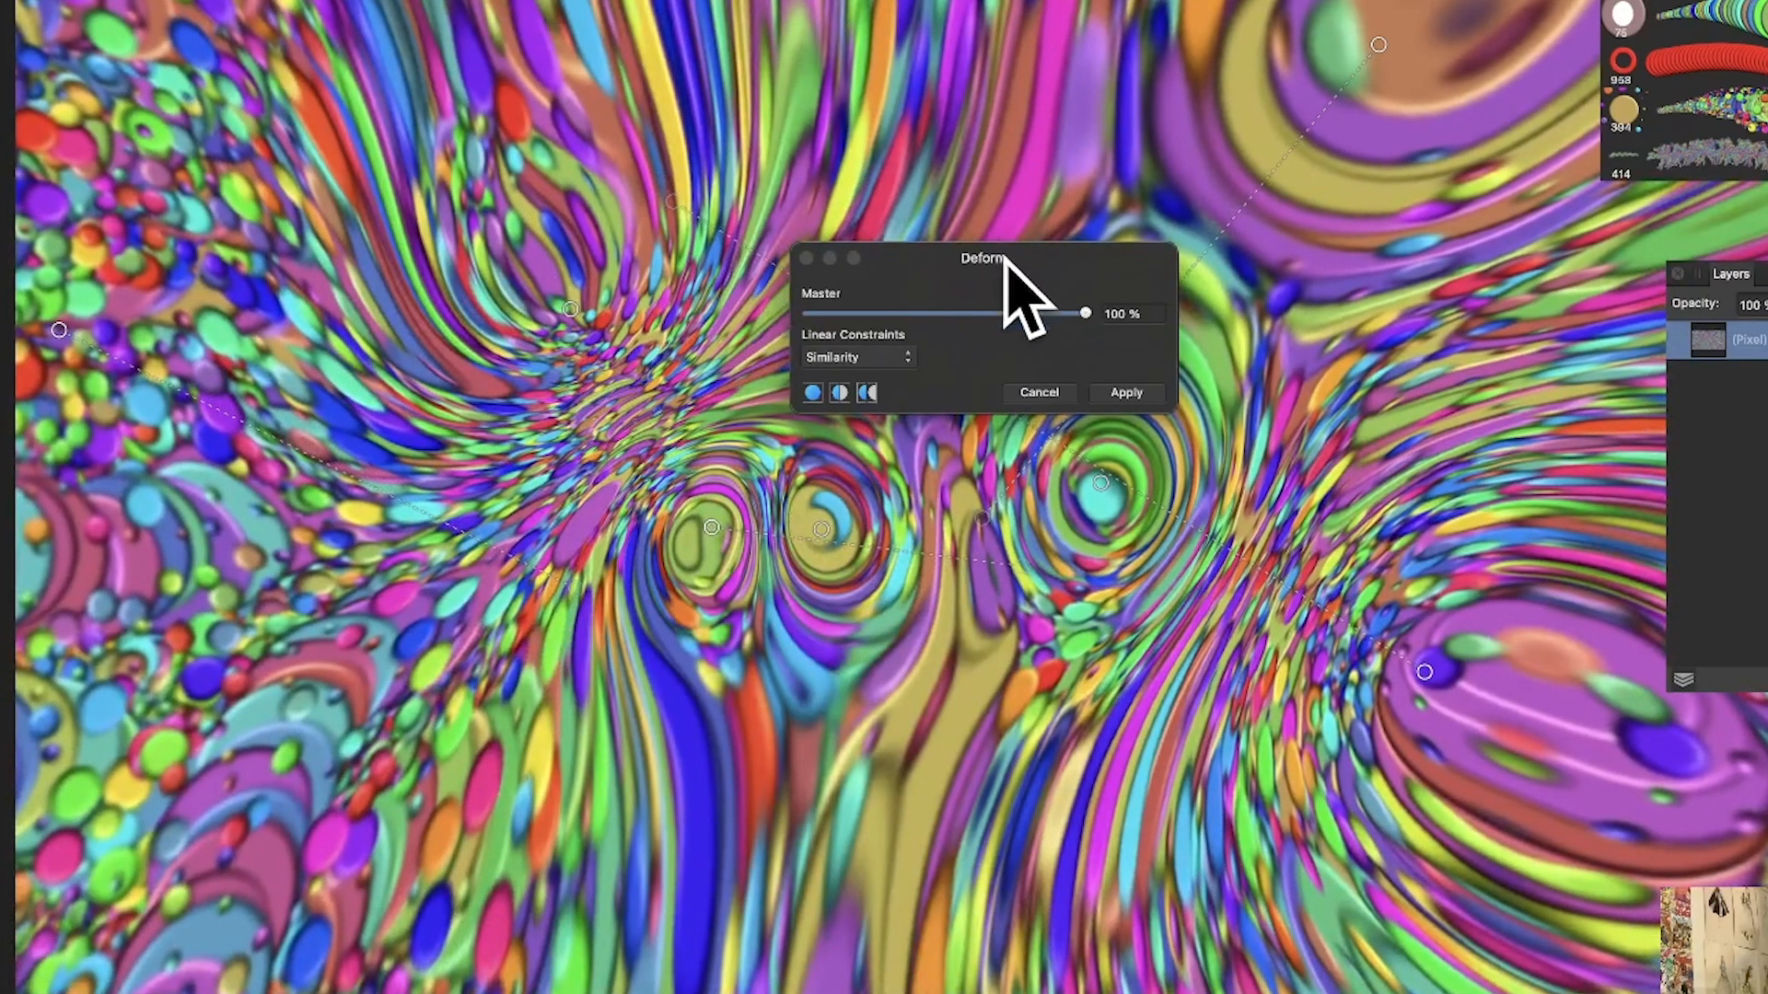
drag(1006, 259, 1229, 224)
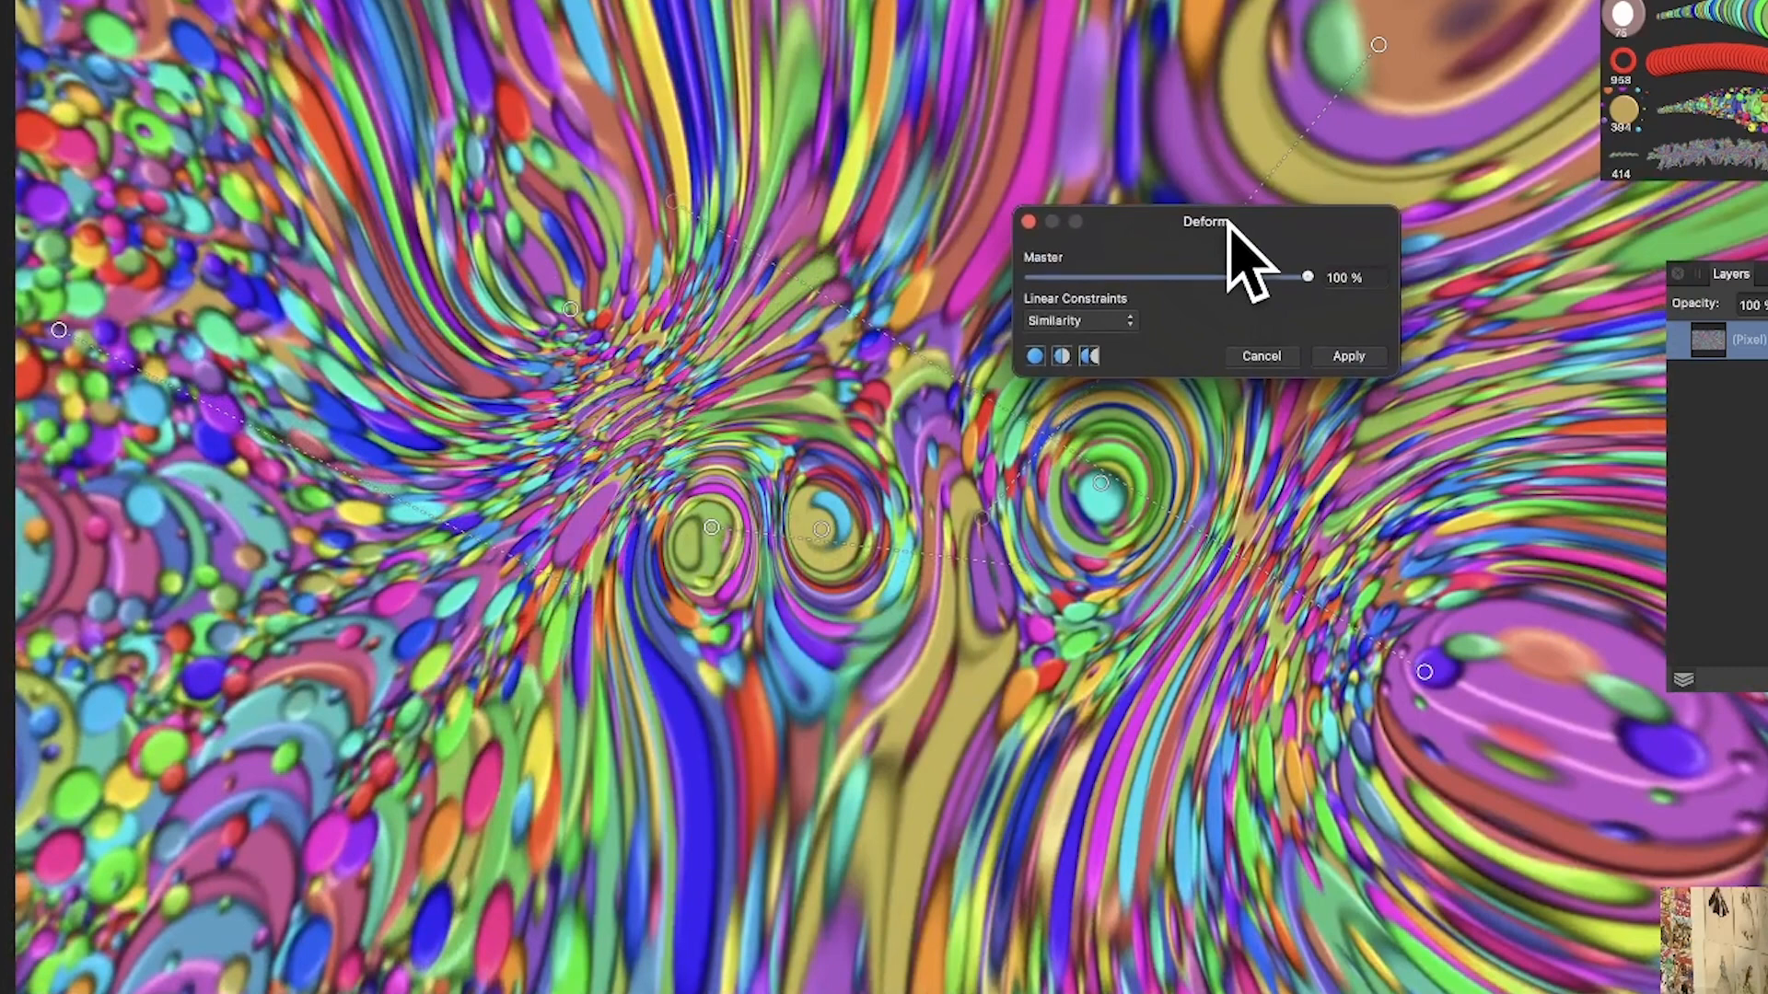
click(1369, 359)
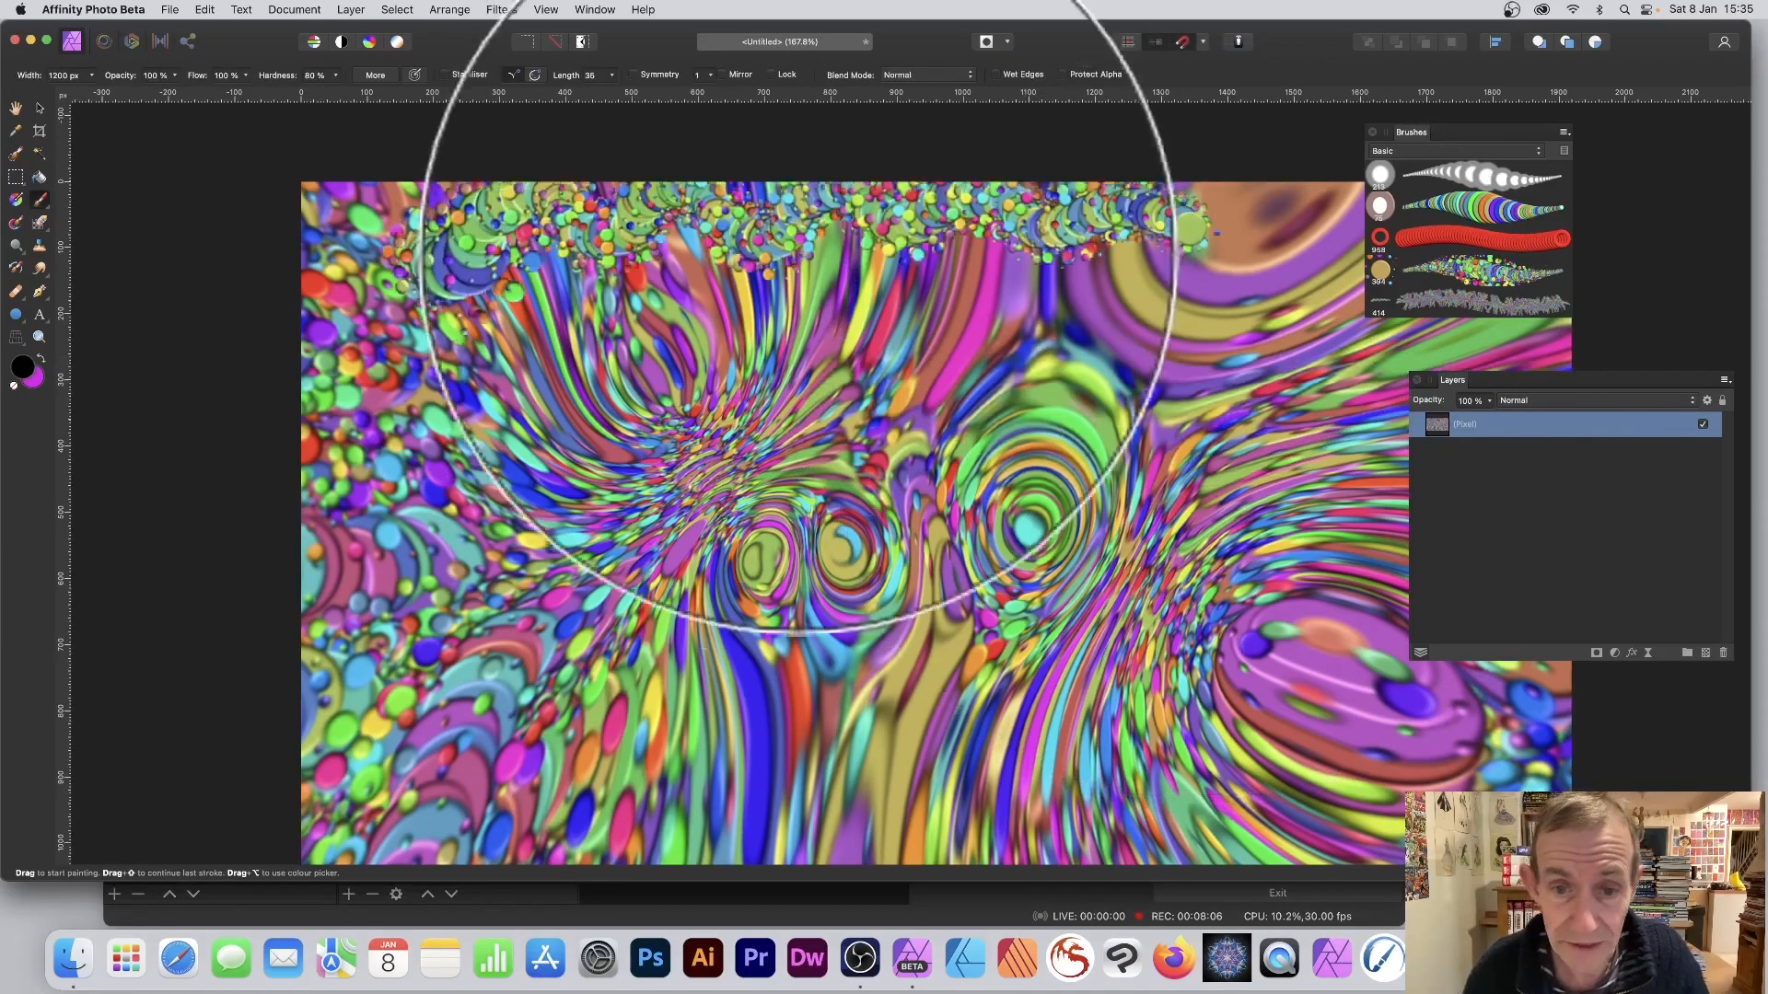
mouse_move(797, 263)
mouse_down()
mouse_move(866, 359)
mouse_move(930, 372)
mouse_up()
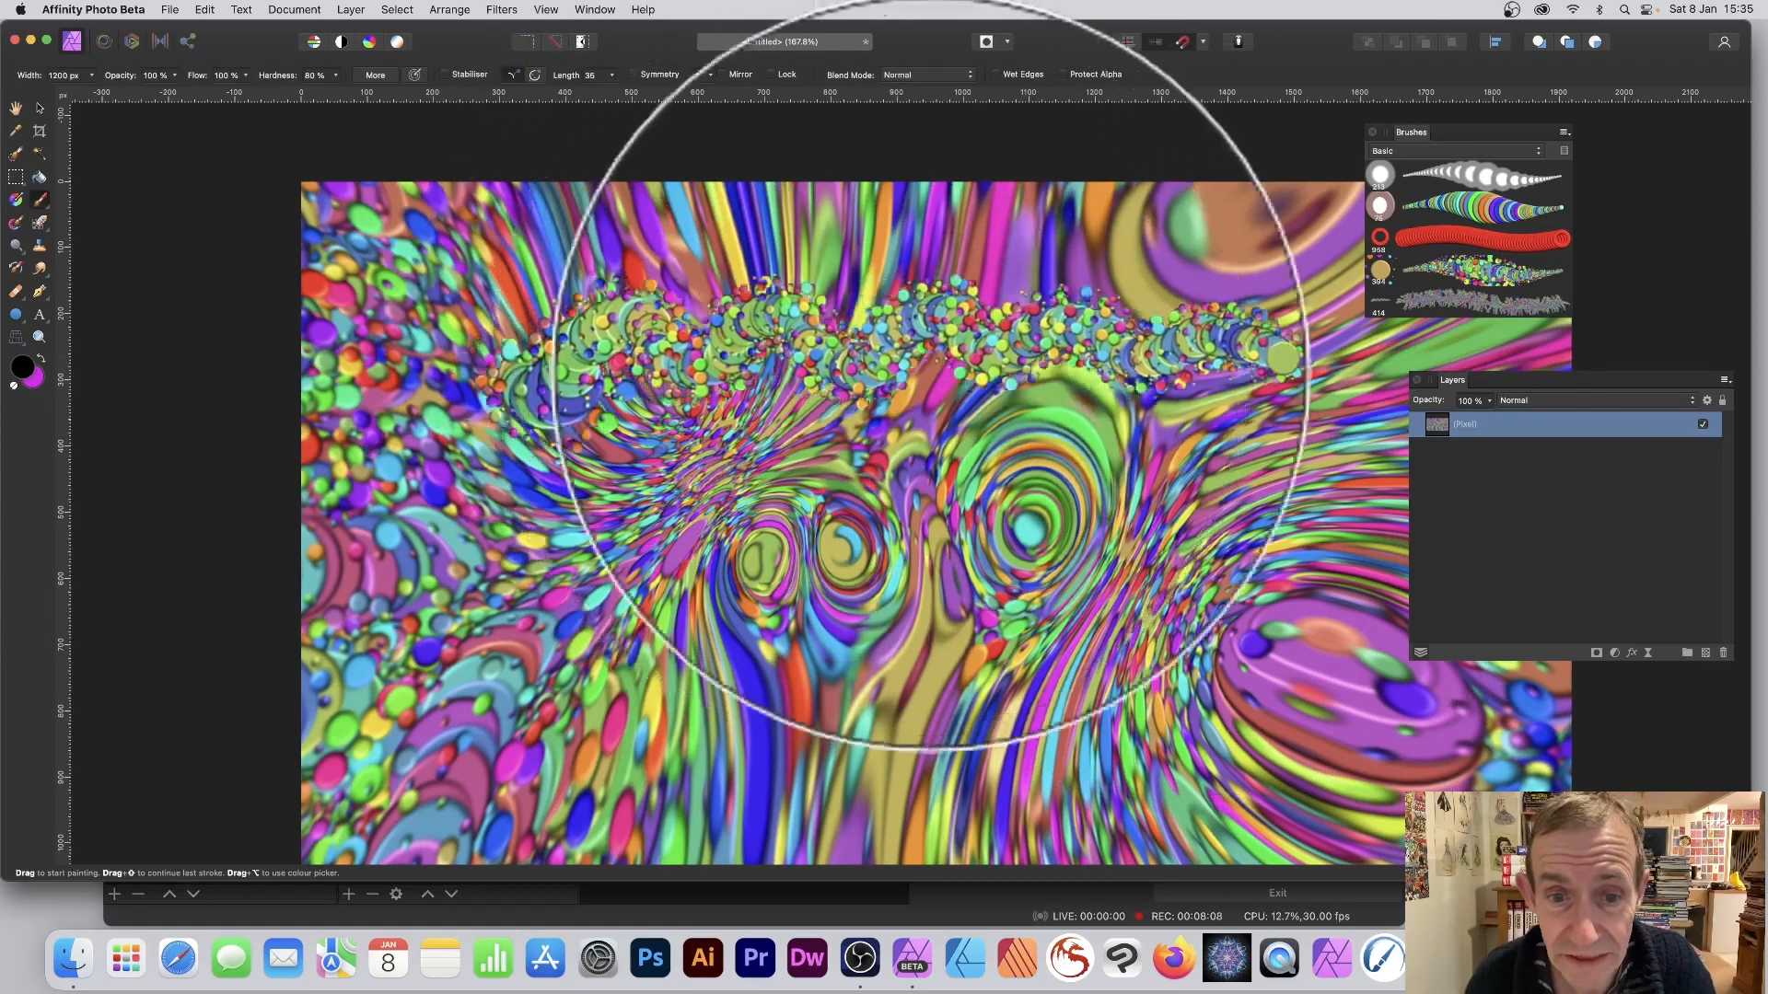
key(super+z)
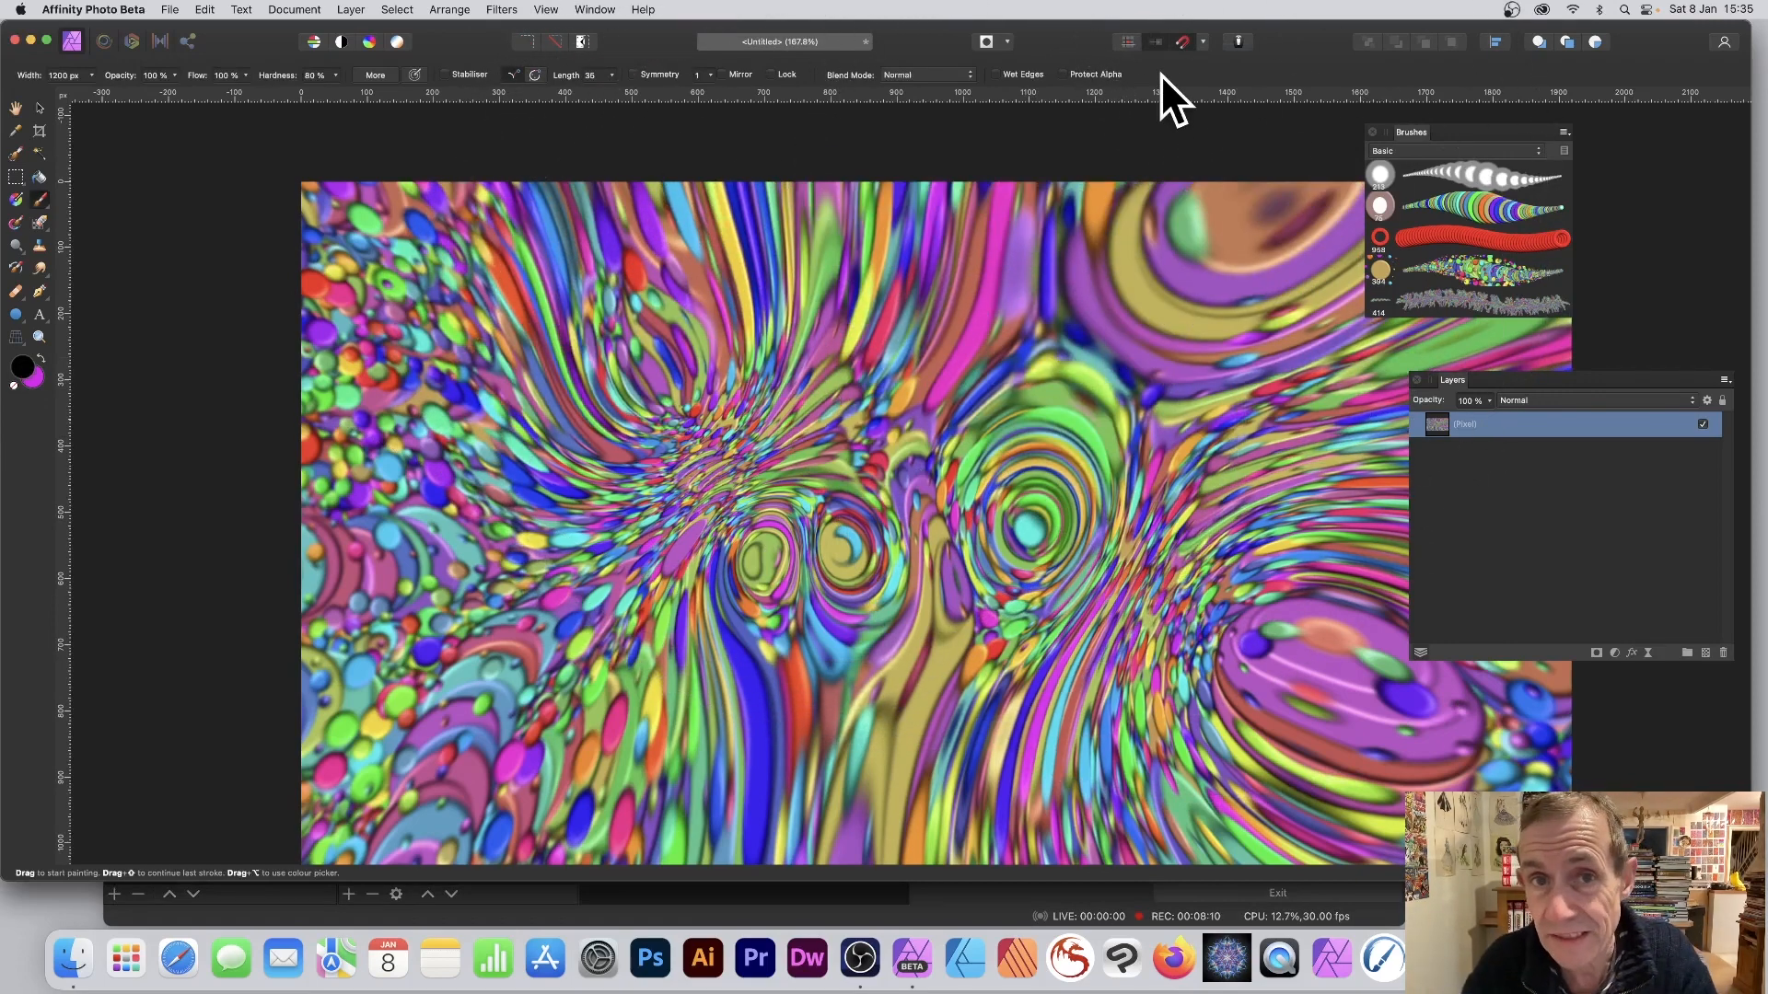